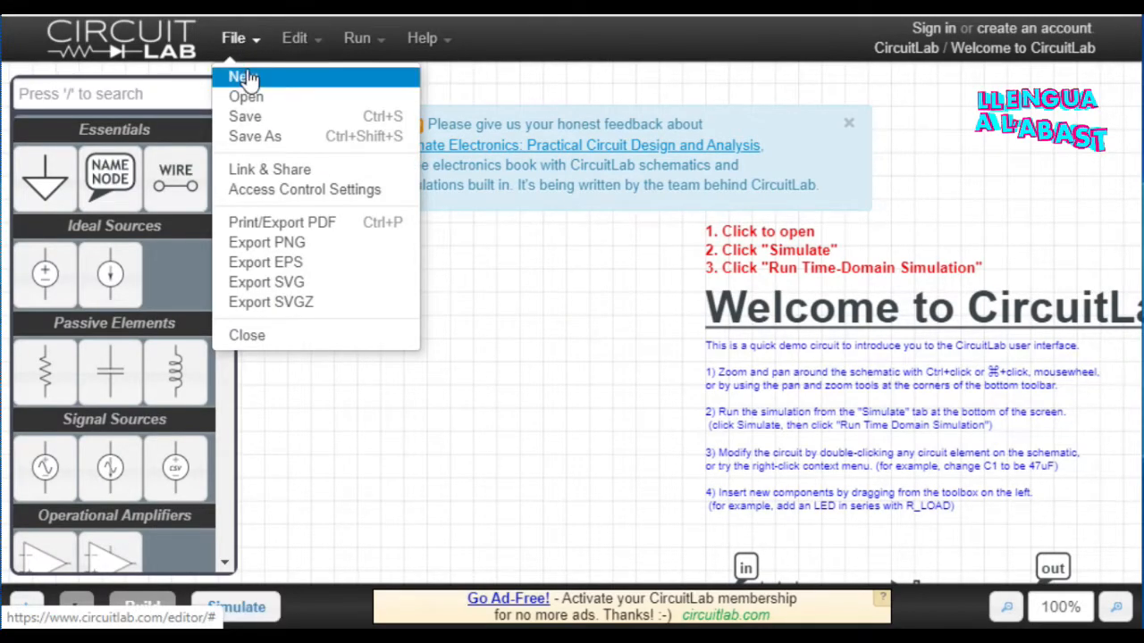
- Start a new blank circuit and place an ideal voltage source on the schematic
left_click(249, 77)
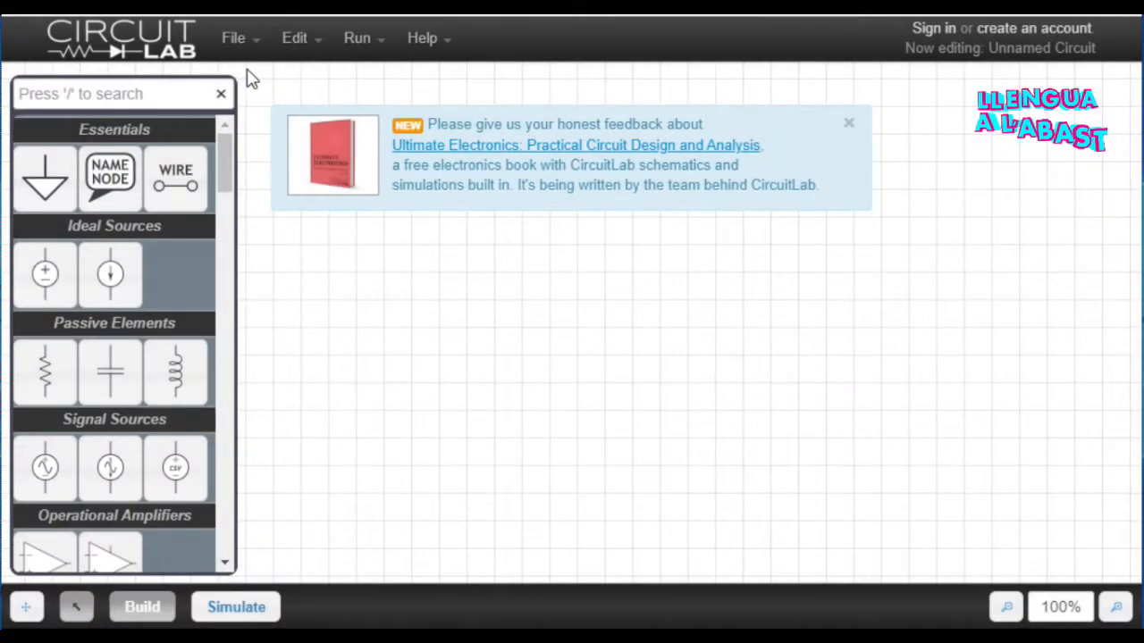
left_click(848, 124)
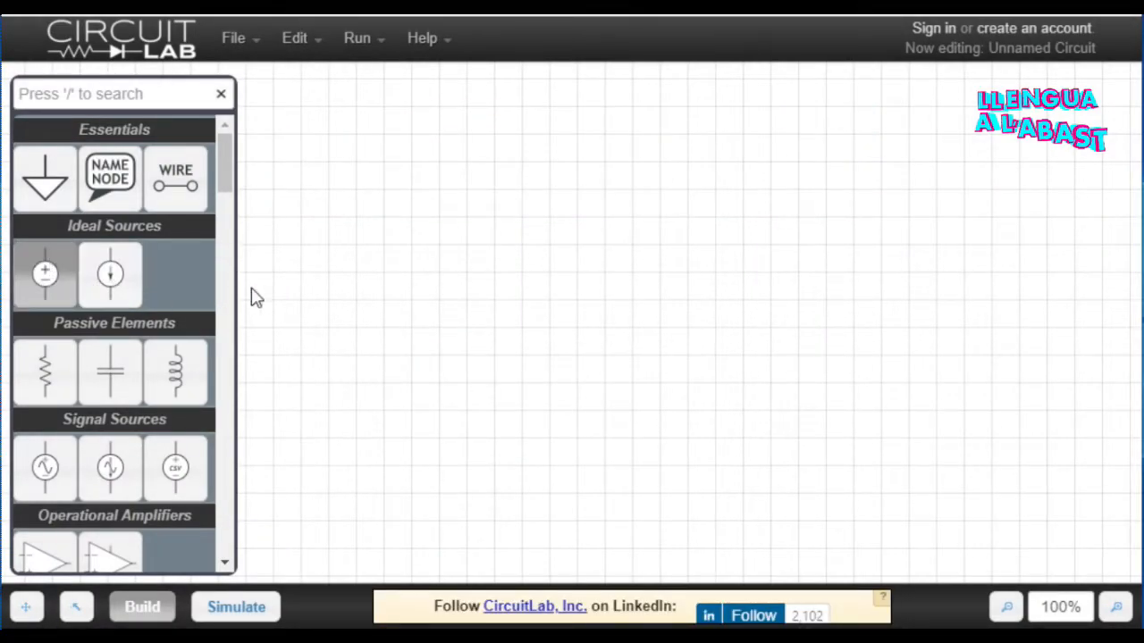
left_click(496, 295)
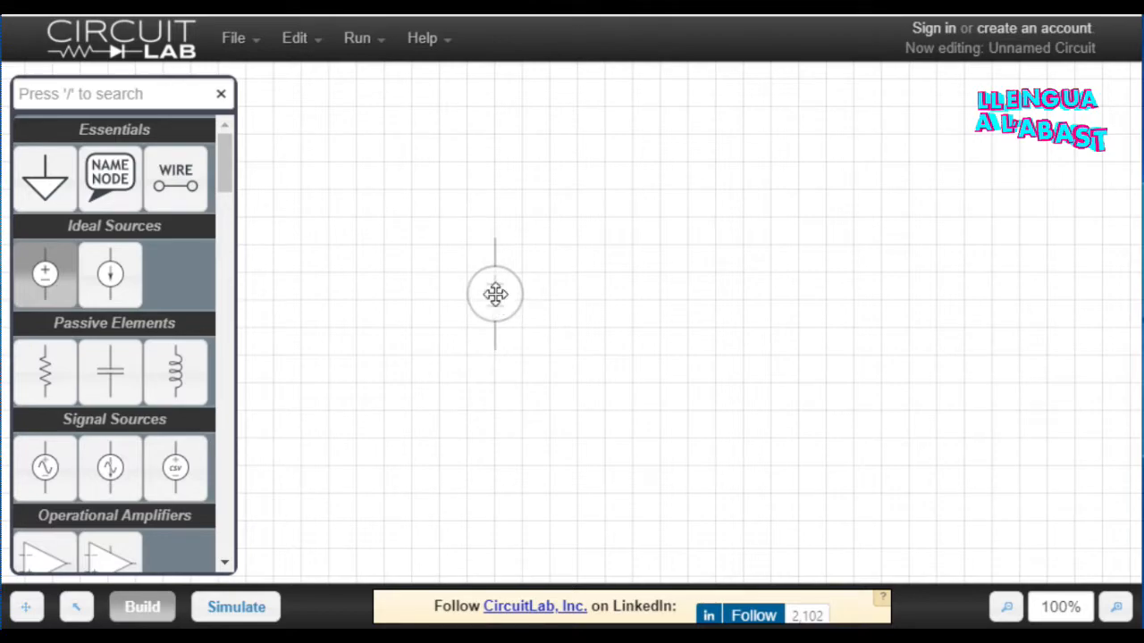
- Find the standard diode, place it above and beside the voltage source, and rotate it horizontally so its cathode faces right
left_click(127, 96)
type("diode")
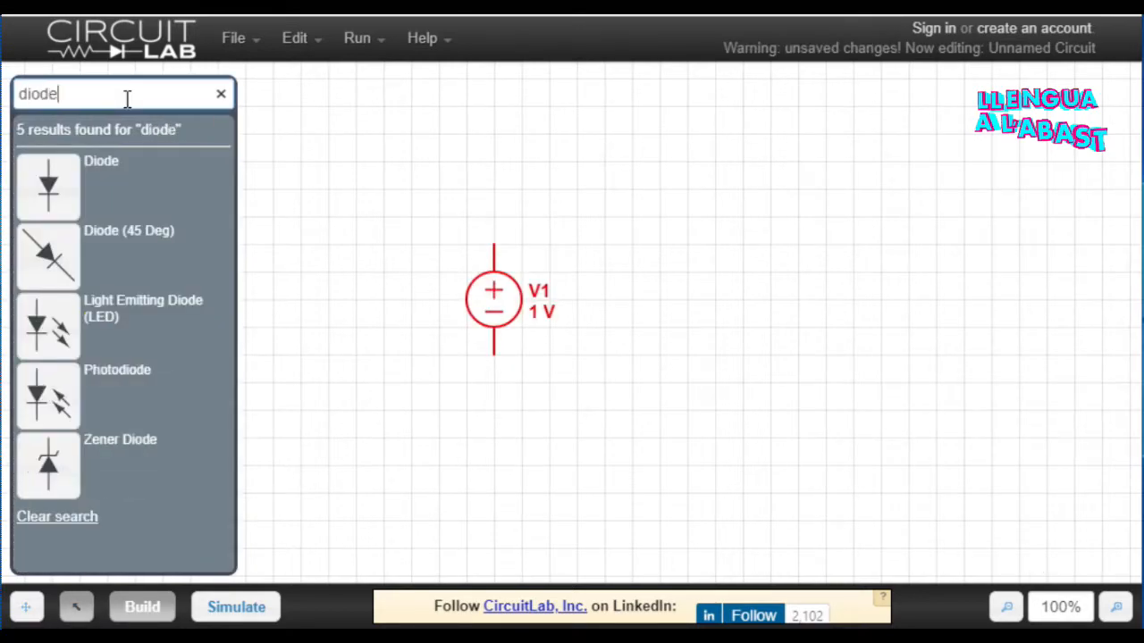
left_click(48, 184)
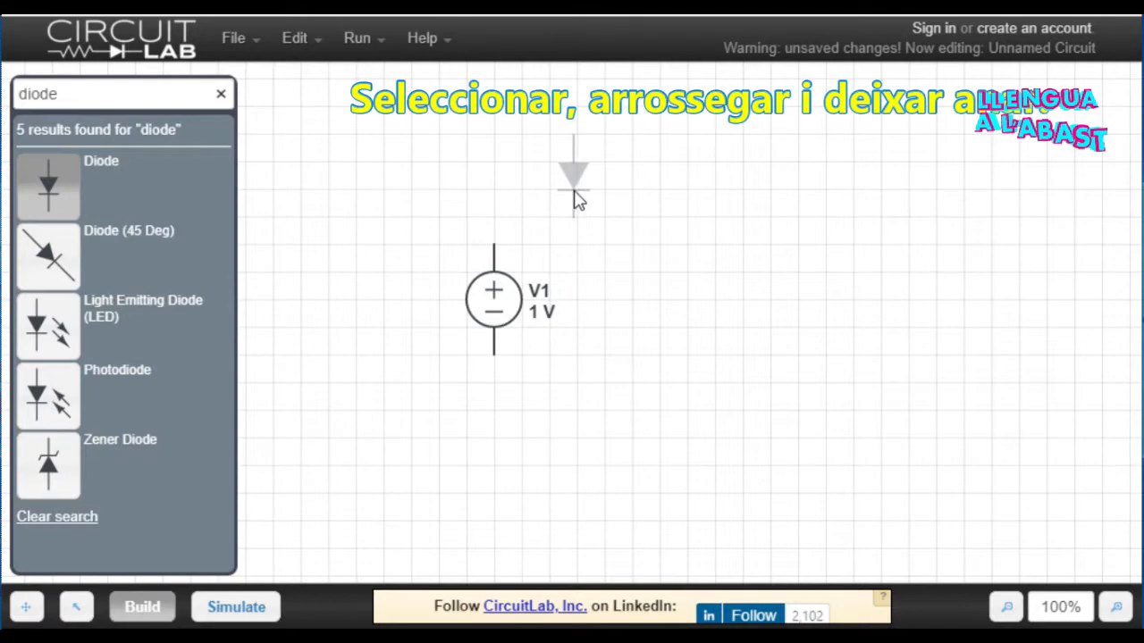
left_click(576, 193)
key("r")
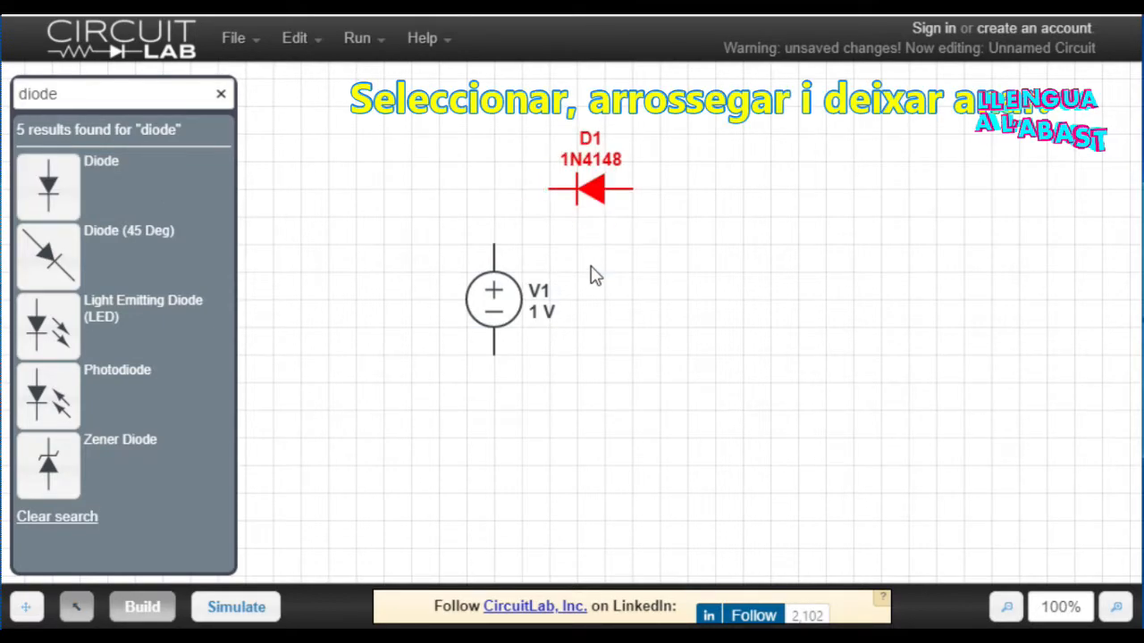
key("r")
key("r")
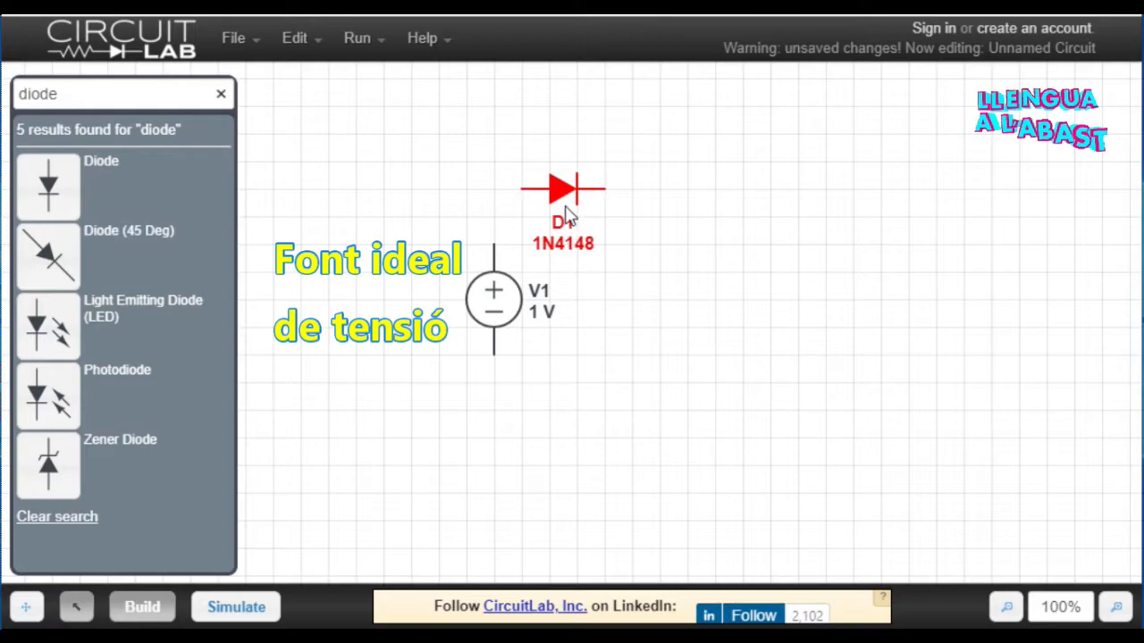
left_click_drag(575, 195, 626, 198)
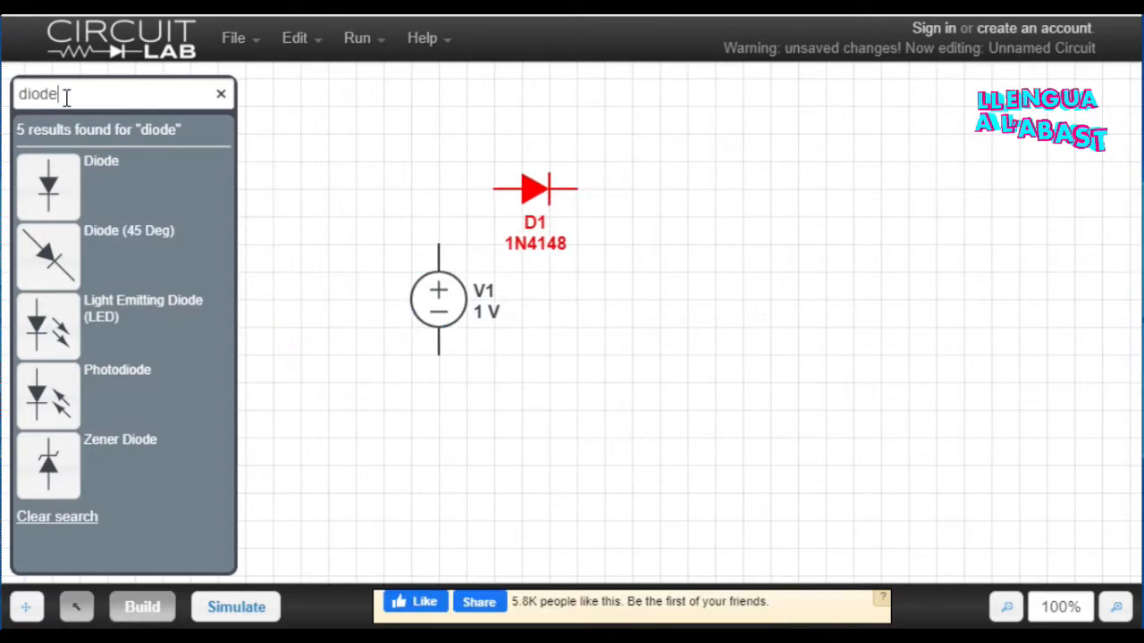
- Find the standard resistor and place it vertically to the right of the diode and voltage source
double_click(66, 97)
type("resis")
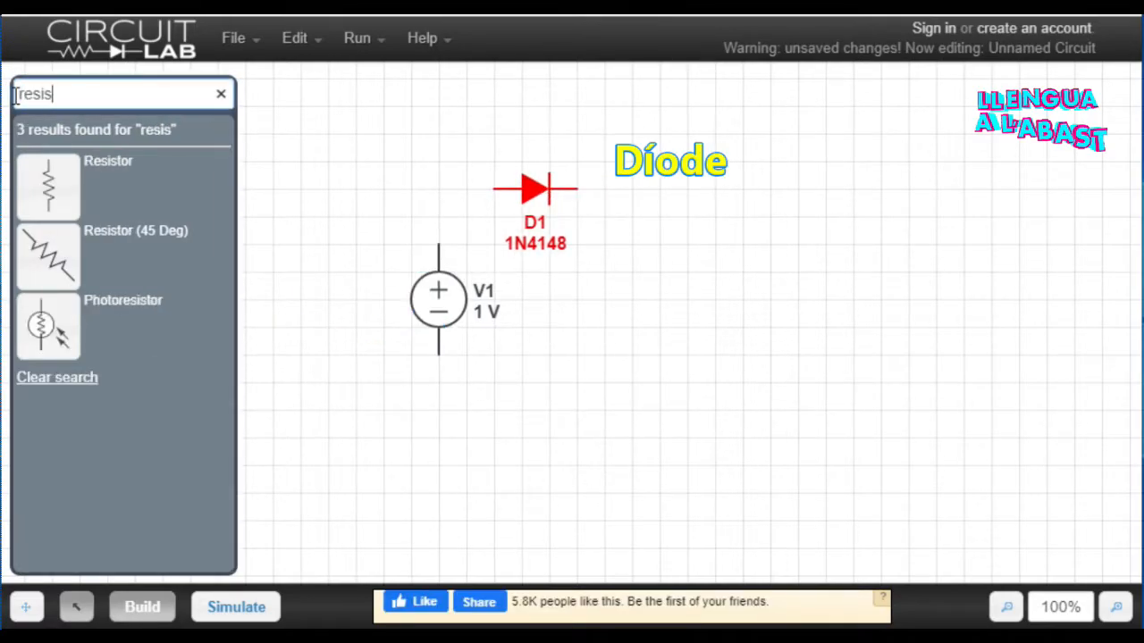
left_click(70, 183)
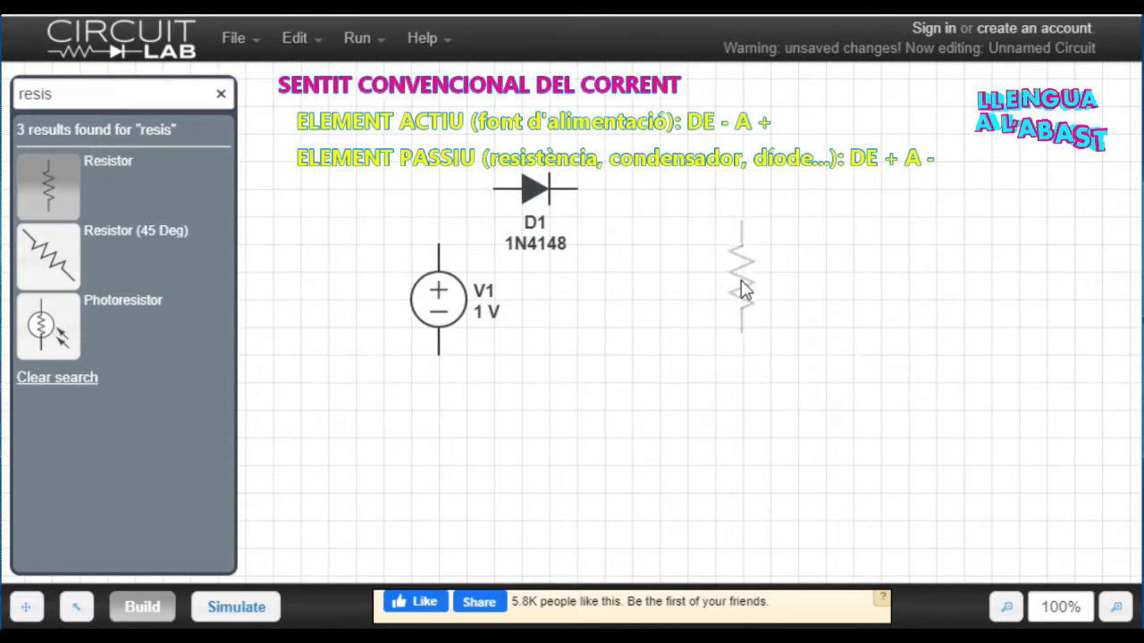
left_click(662, 281)
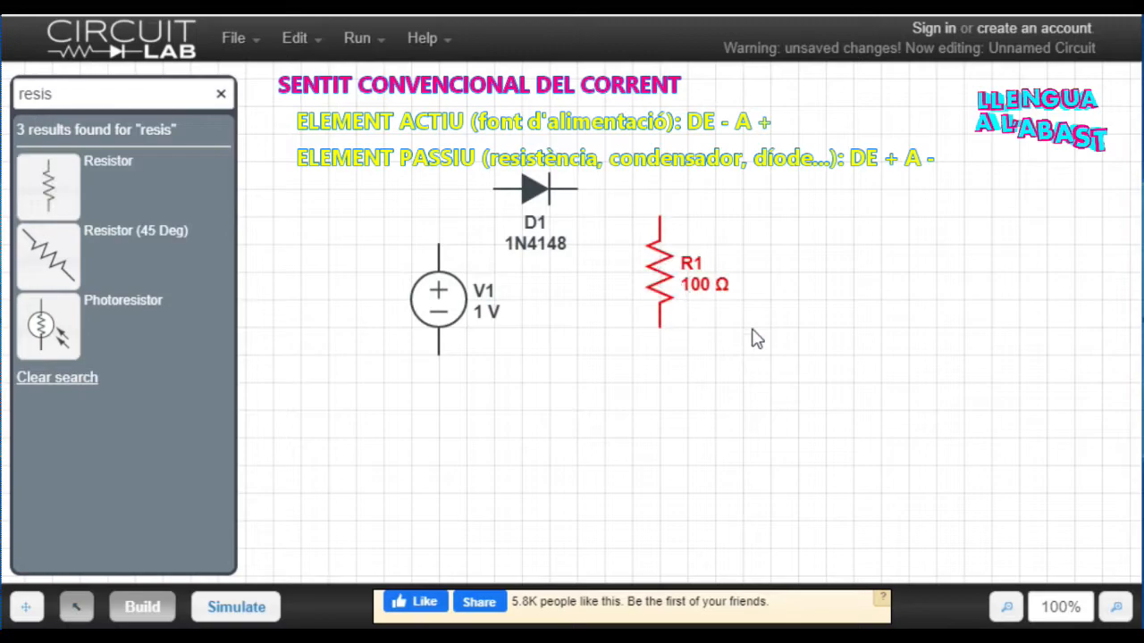
- Find the light bulb component and place it vertically directly below the resistor
key("ctrl+a")
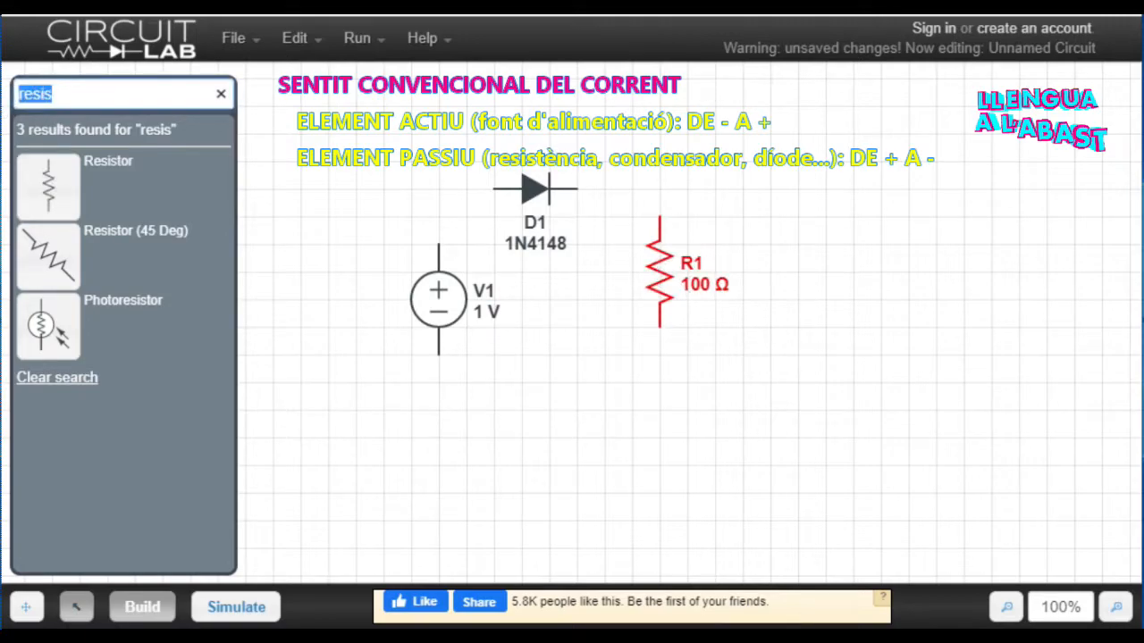
type("bulb")
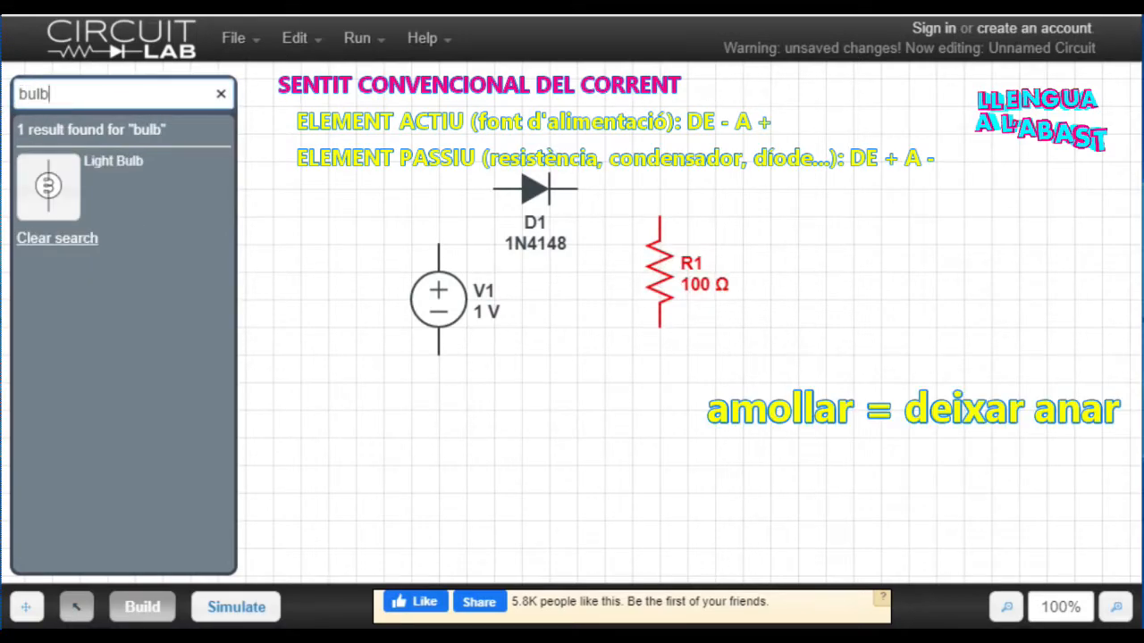
left_click(49, 186)
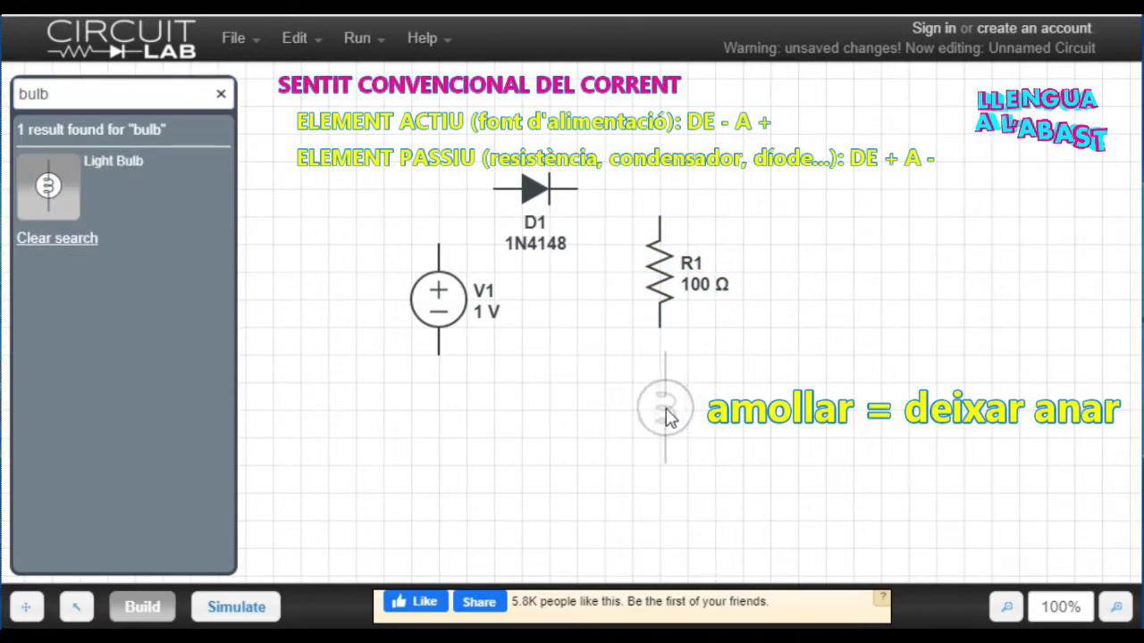
left_click(663, 409)
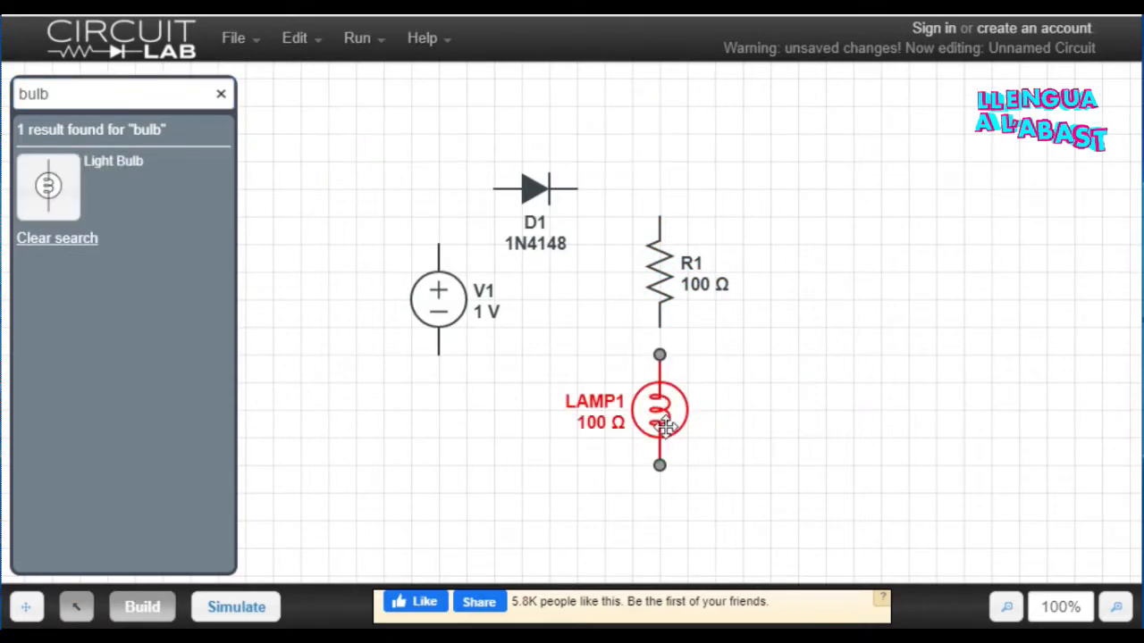
- Wire the voltage source, diode, resistor and lamp in series, closing the loop back to the source's negative terminal
left_click(221, 94)
left_click(177, 176)
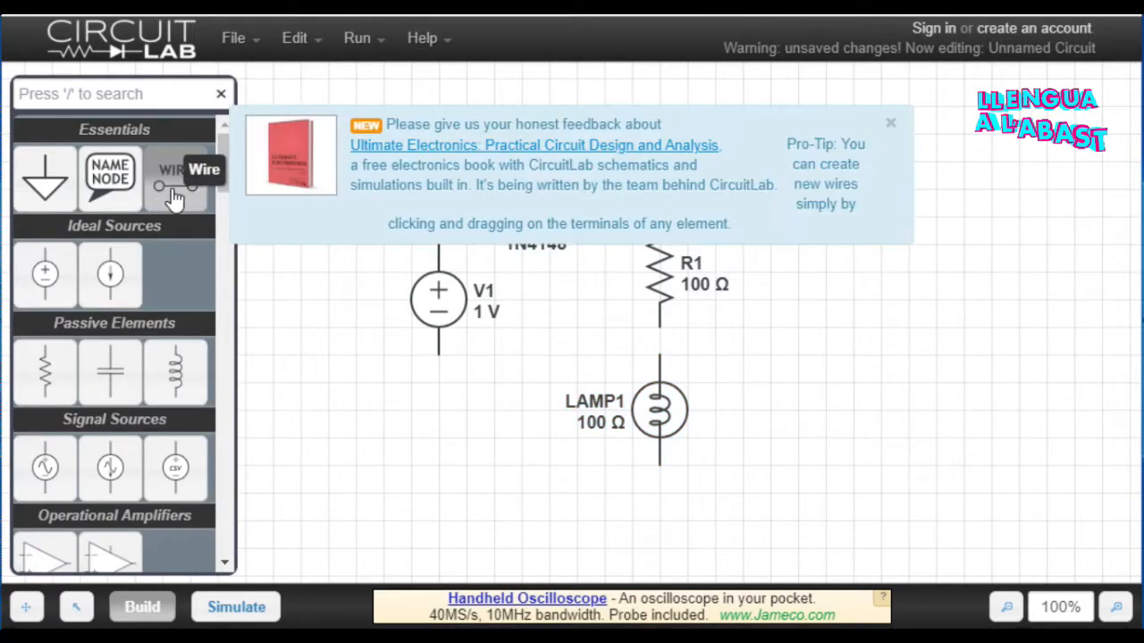
left_click(890, 122)
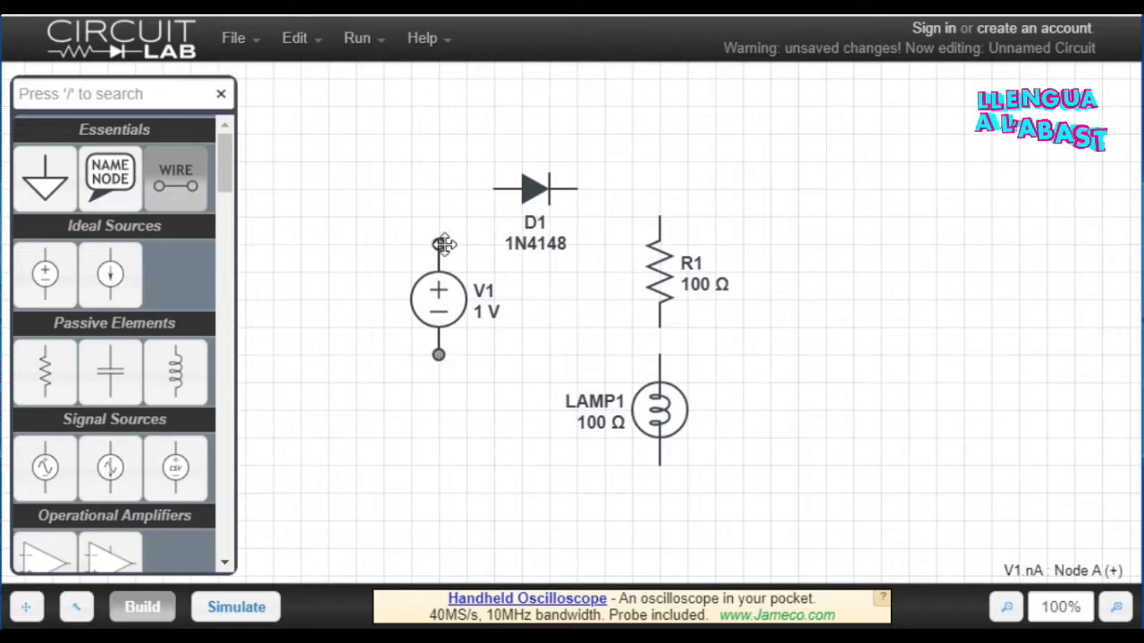
left_click_drag(438, 244, 500, 188)
left_click_drag(578, 188, 661, 239)
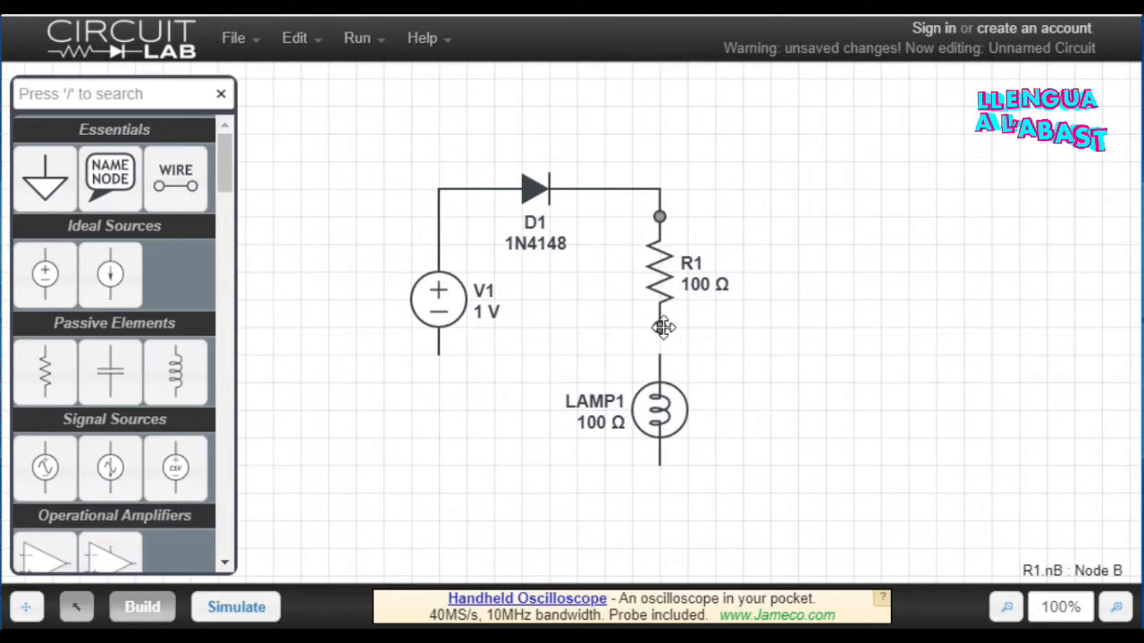
left_click_drag(660, 353, 660, 354)
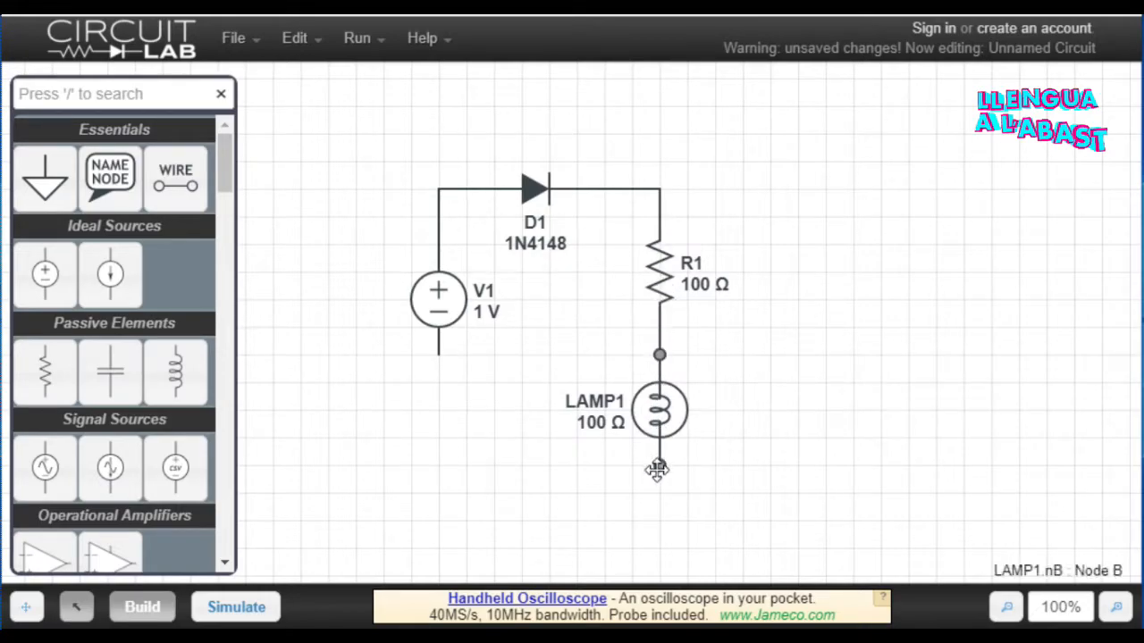
left_click_drag(660, 465, 439, 354)
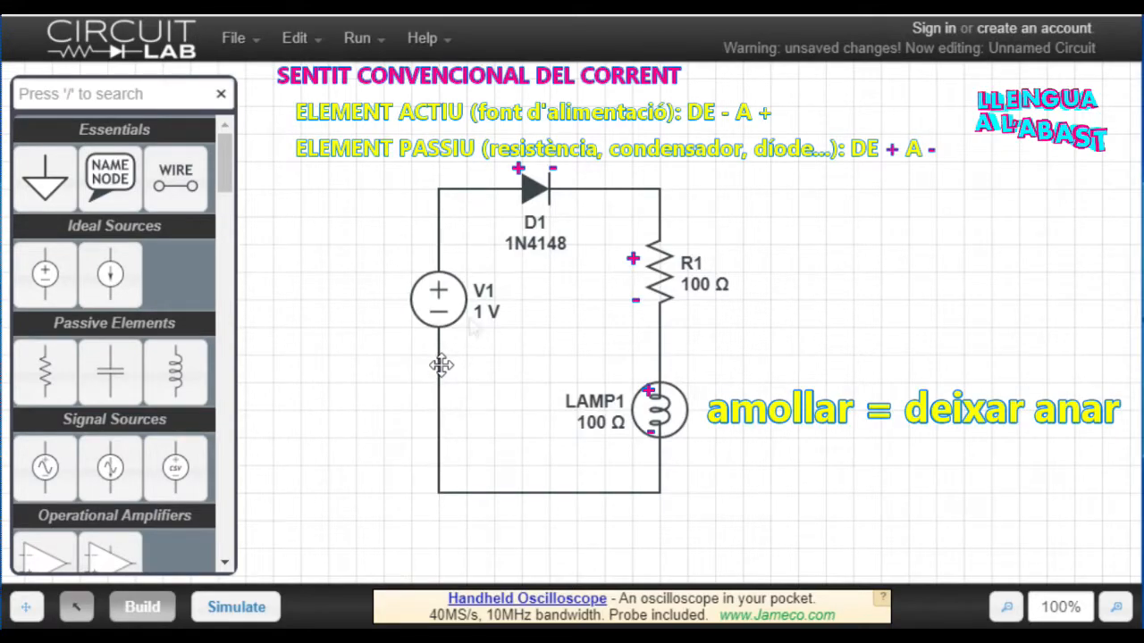
- Set the voltage of source V1 to 9 V
left_click(486, 310)
double_click(485, 309)
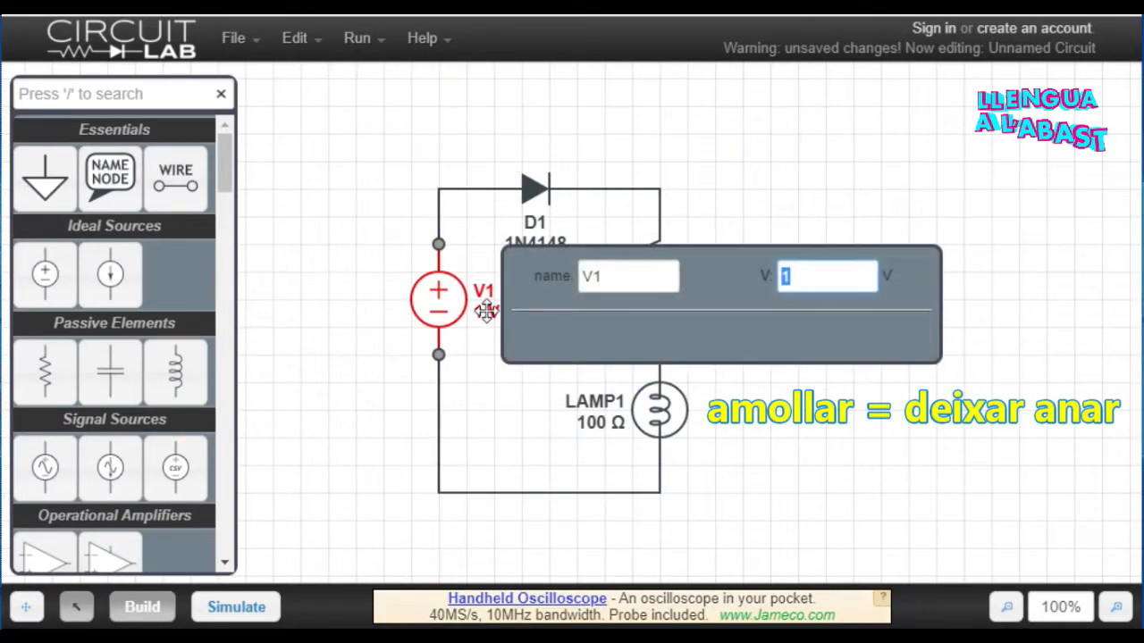
type("9")
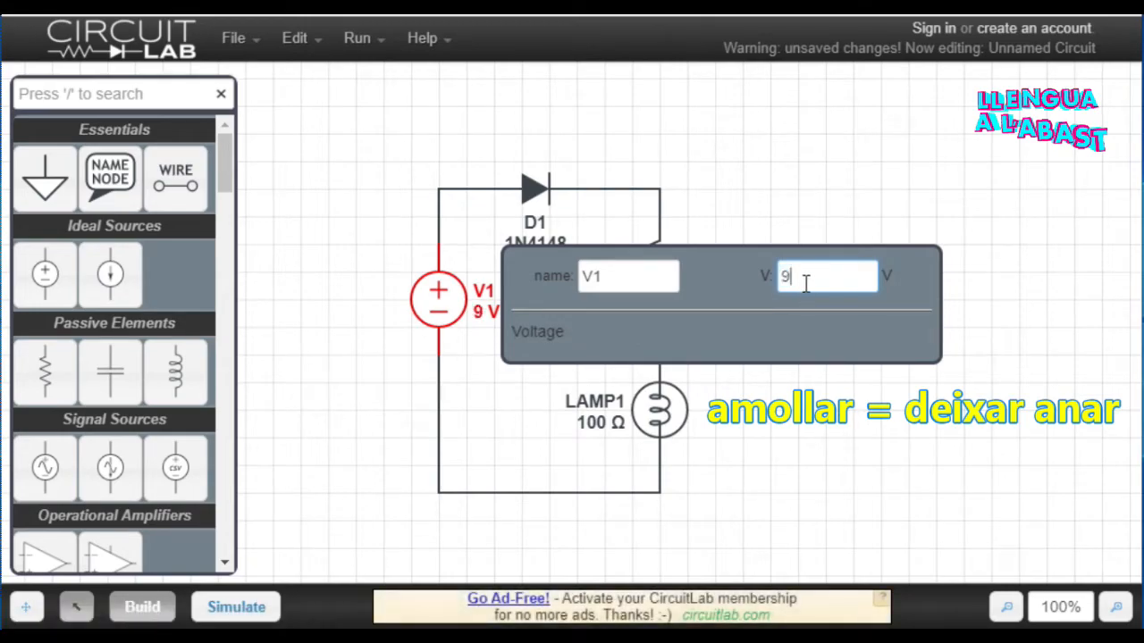
key("Return")
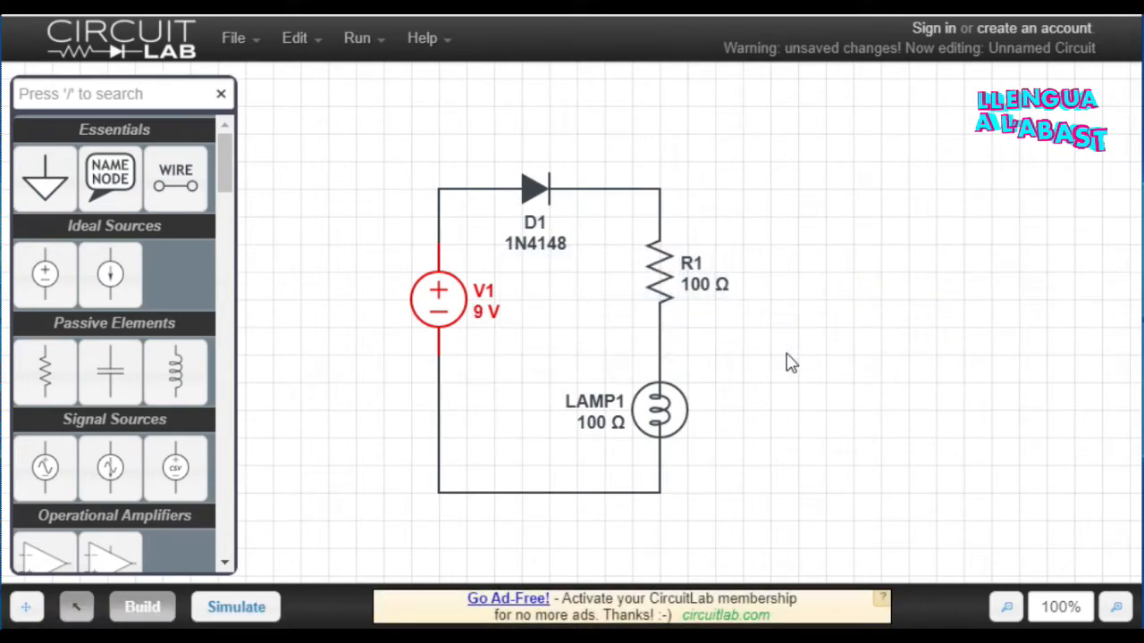
- Set resistor R1 to 10 Ω and change the lamp's display type to X
key("BackSpace")
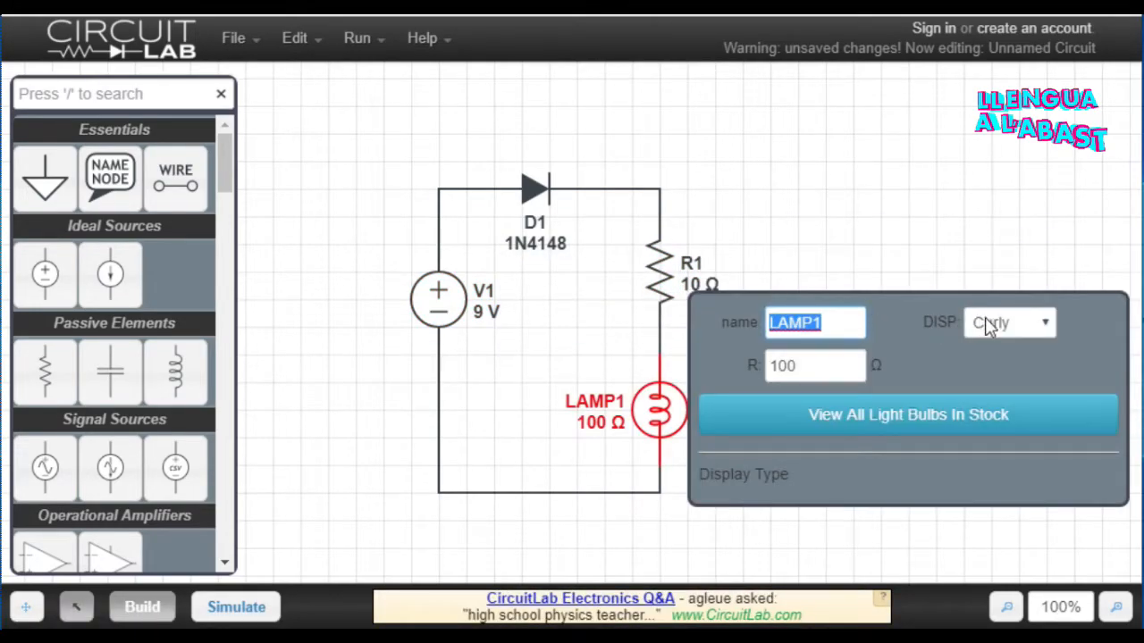
left_click(989, 327)
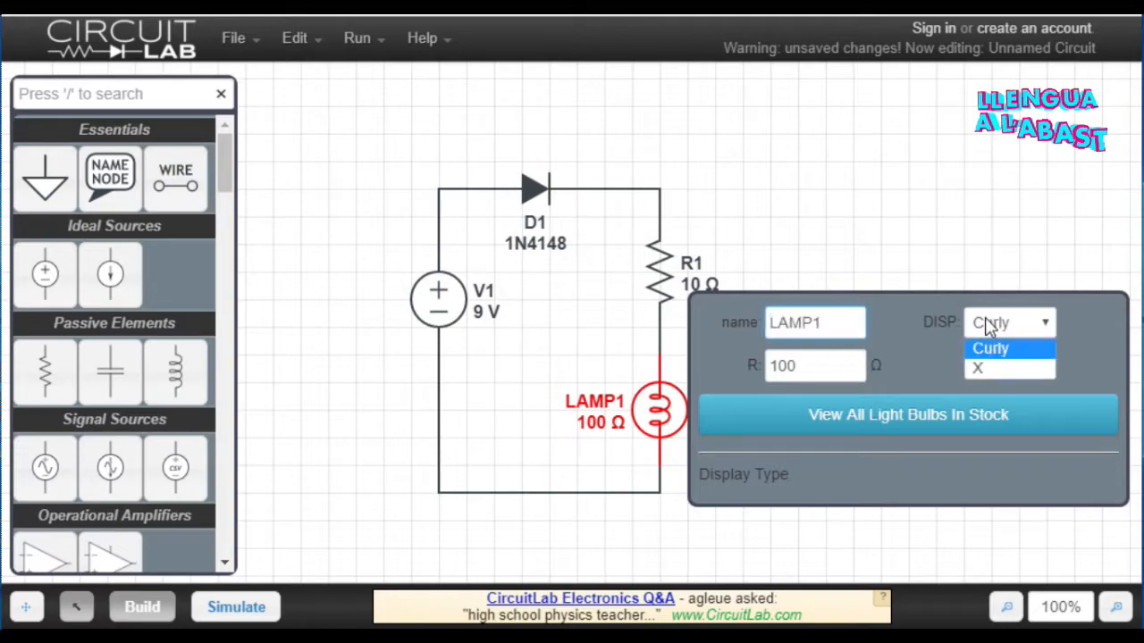
left_click(993, 366)
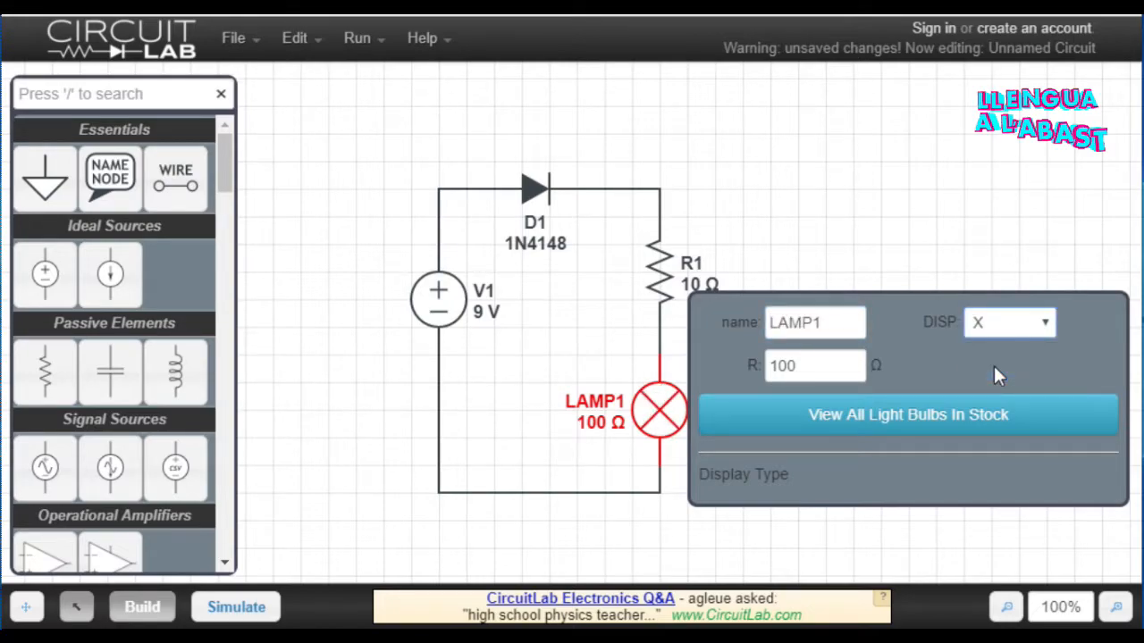
left_click(989, 226)
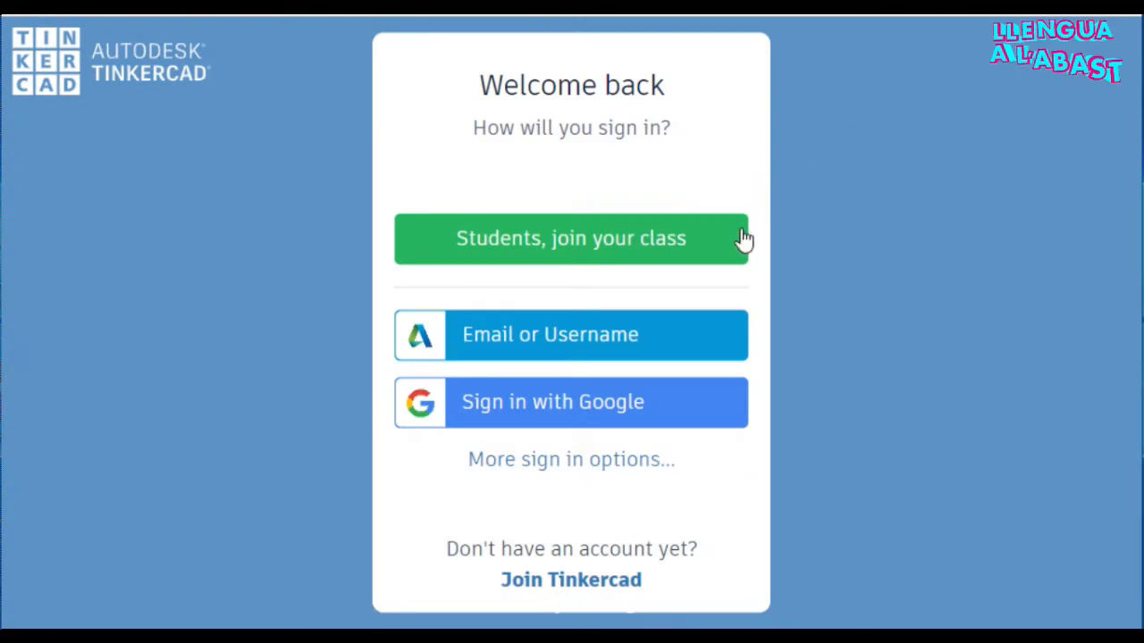
- Switch to Tinkercad, sign in with Google, and open the existing circuit design "1r circuit" for editing
left_click(480, 416)
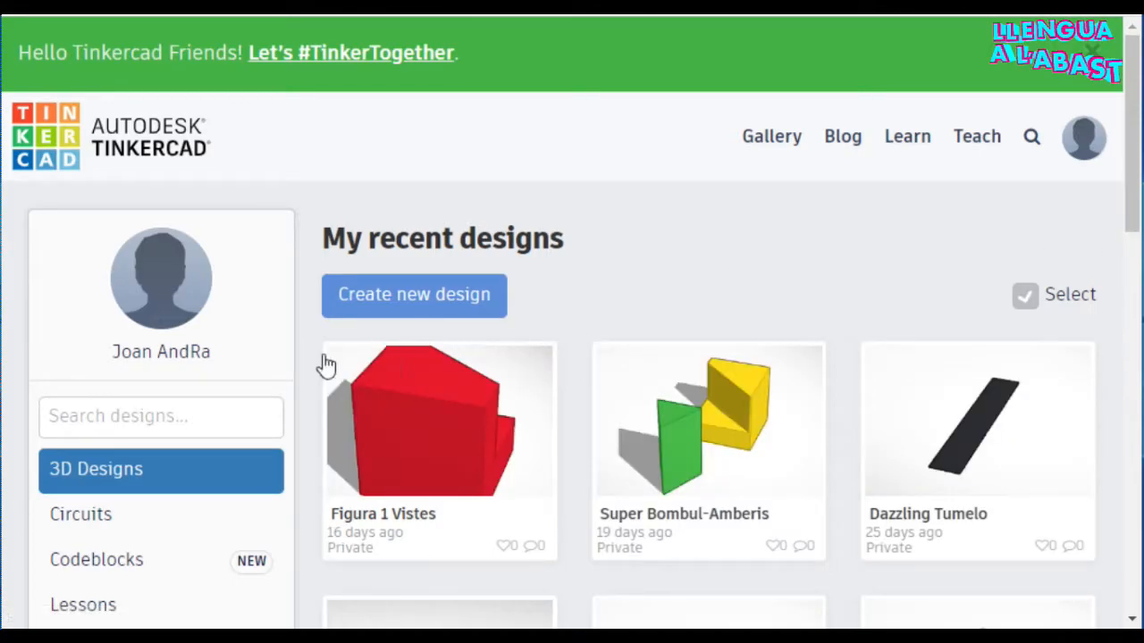
left_click(81, 516)
mouse_move(542, 401)
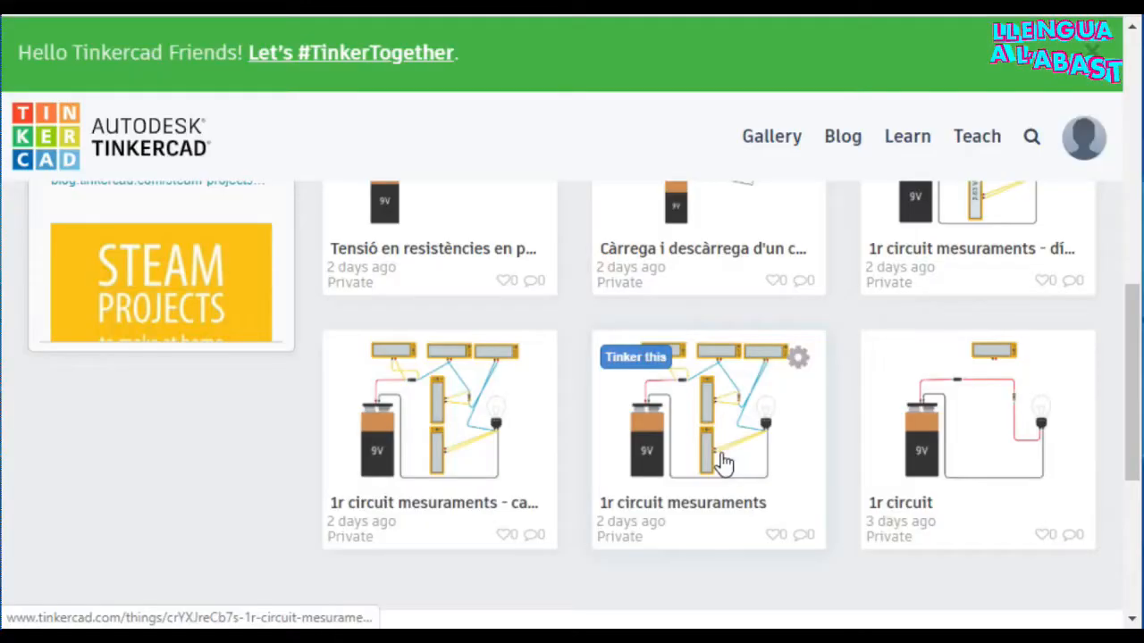
mouse_move(935, 477)
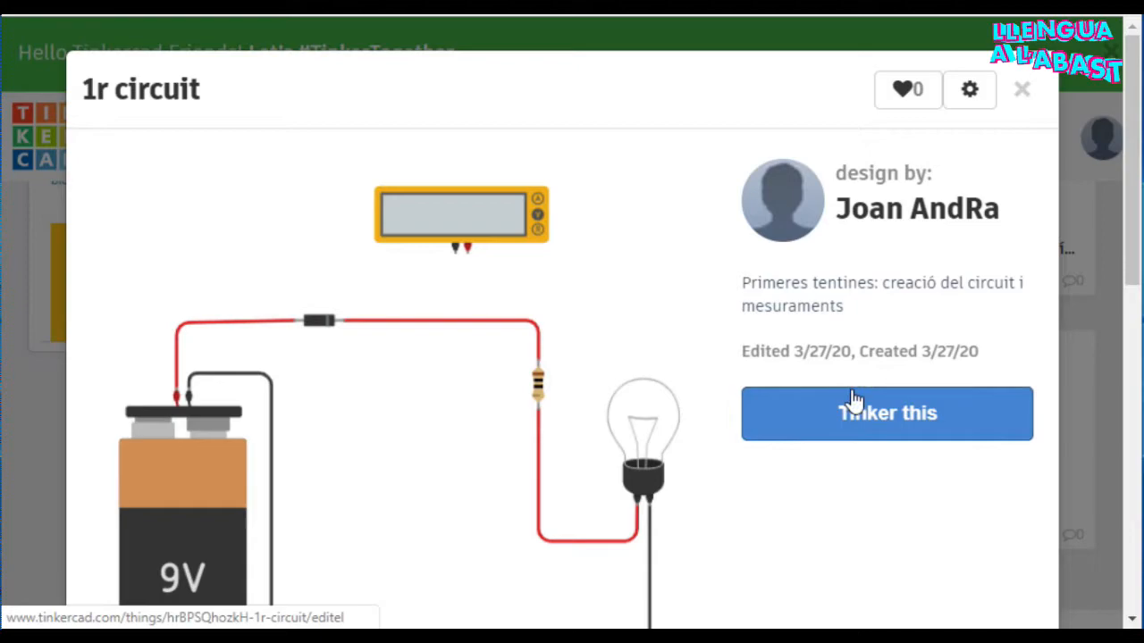
left_click(852, 416)
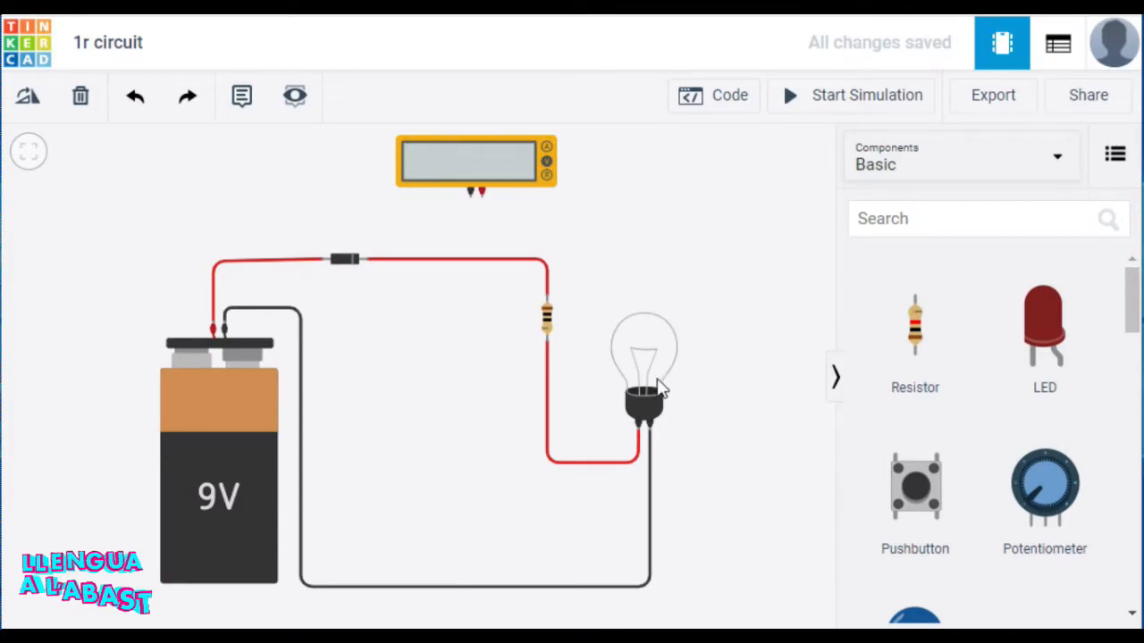
- Inspect the properties of the 9V battery, the red wire from its positive terminal, the diode and the resistor
left_click(223, 440)
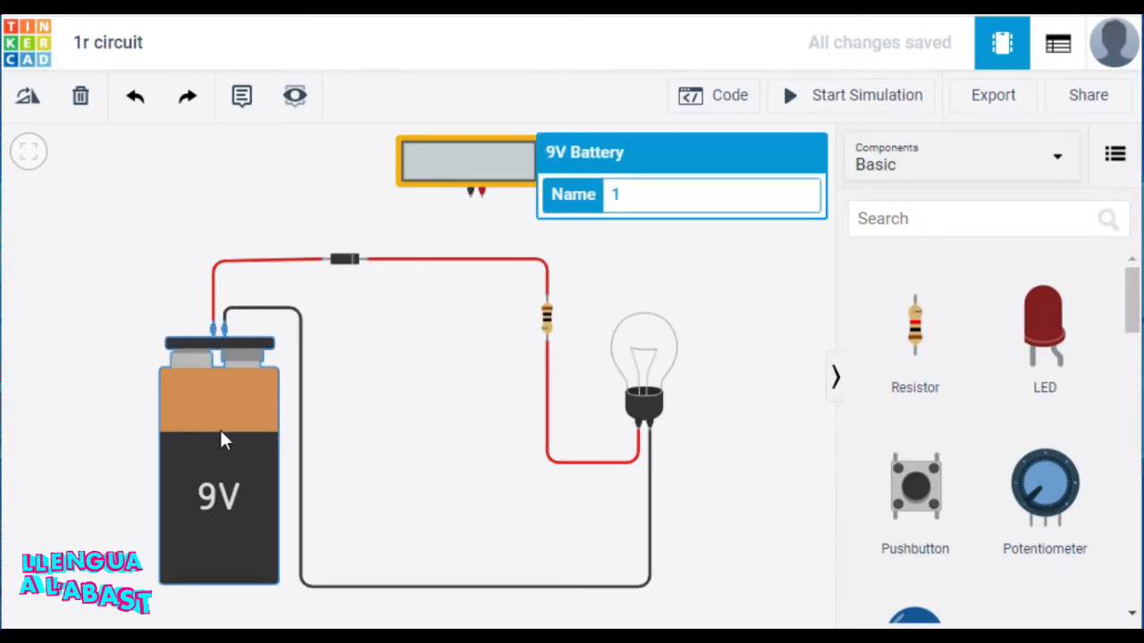
left_click(255, 265)
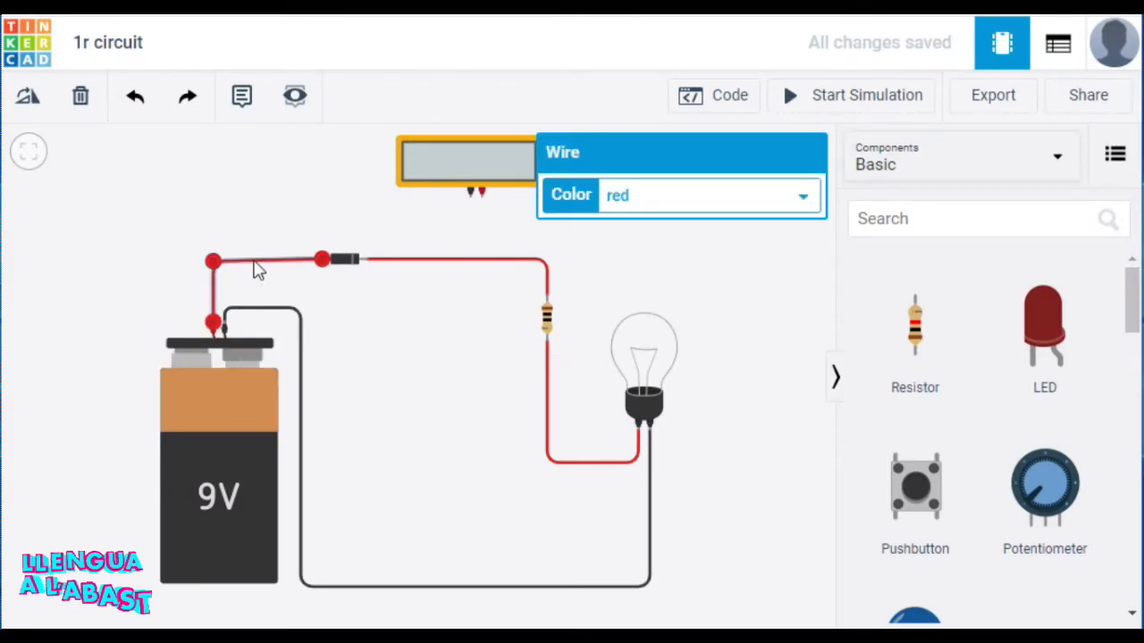
left_click(346, 260)
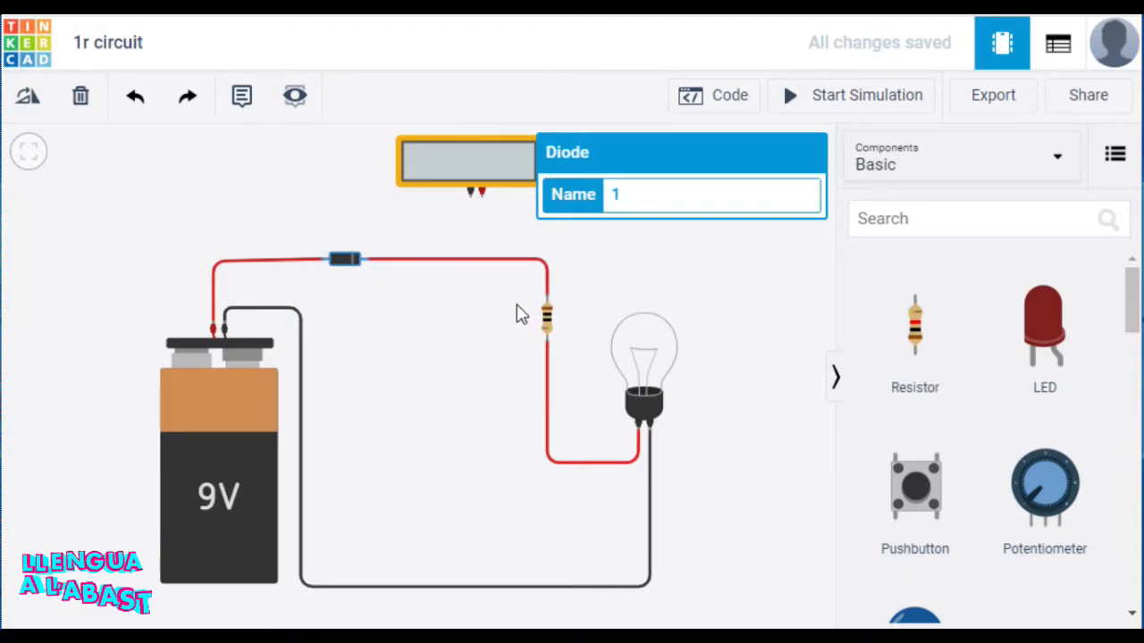
left_click(547, 320)
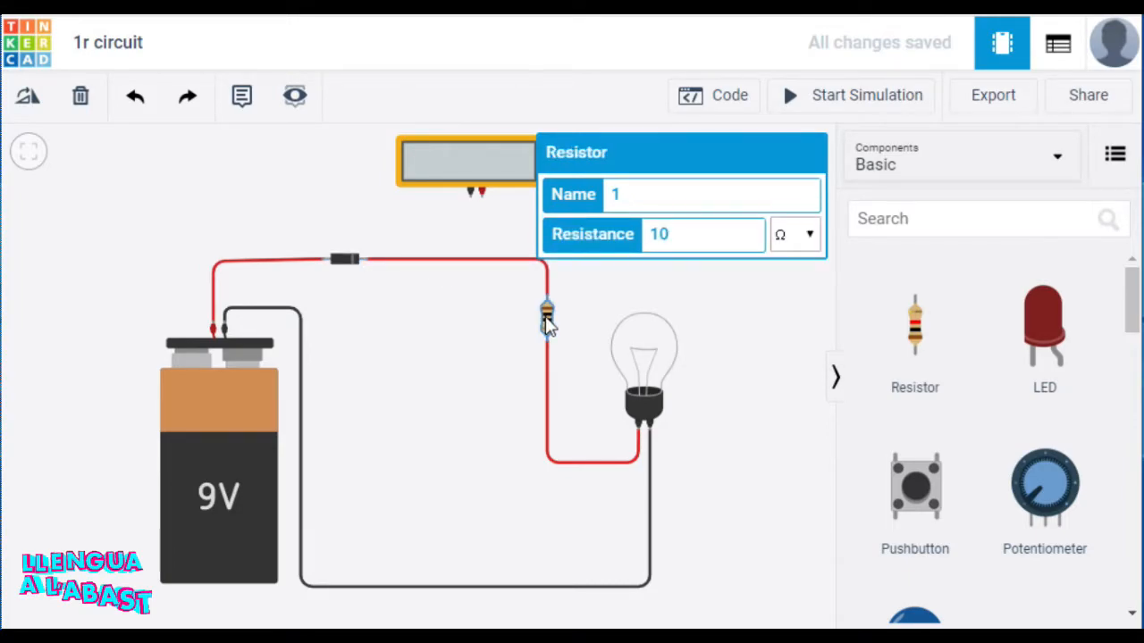
- Inspect the properties of the light bulb, the black return wire and the 9V battery
left_click(645, 342)
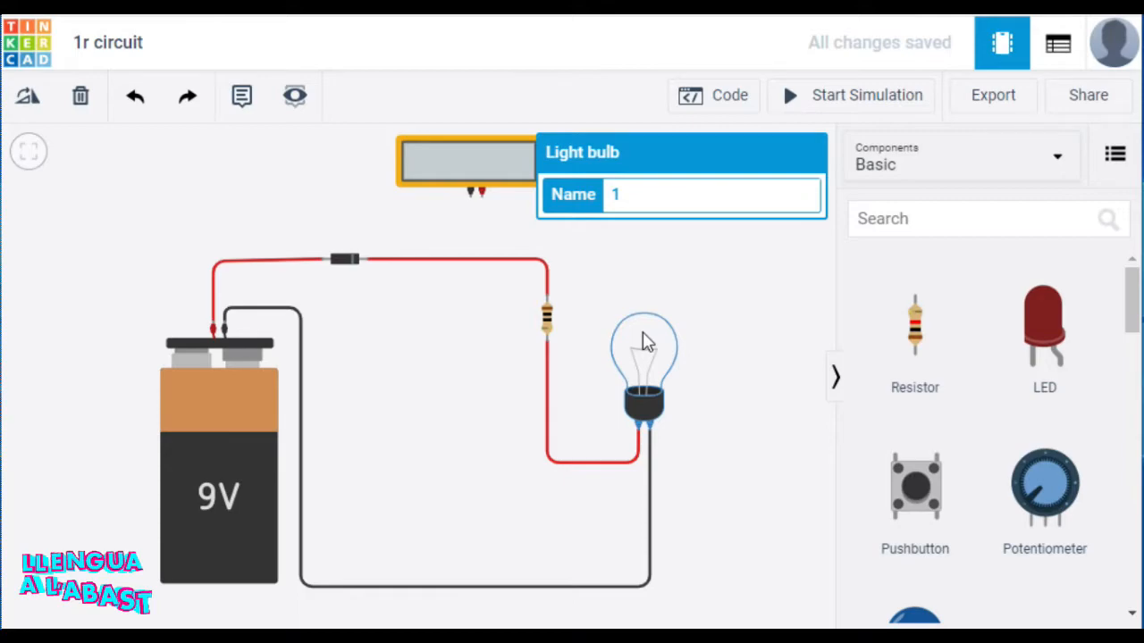
left_click(524, 595)
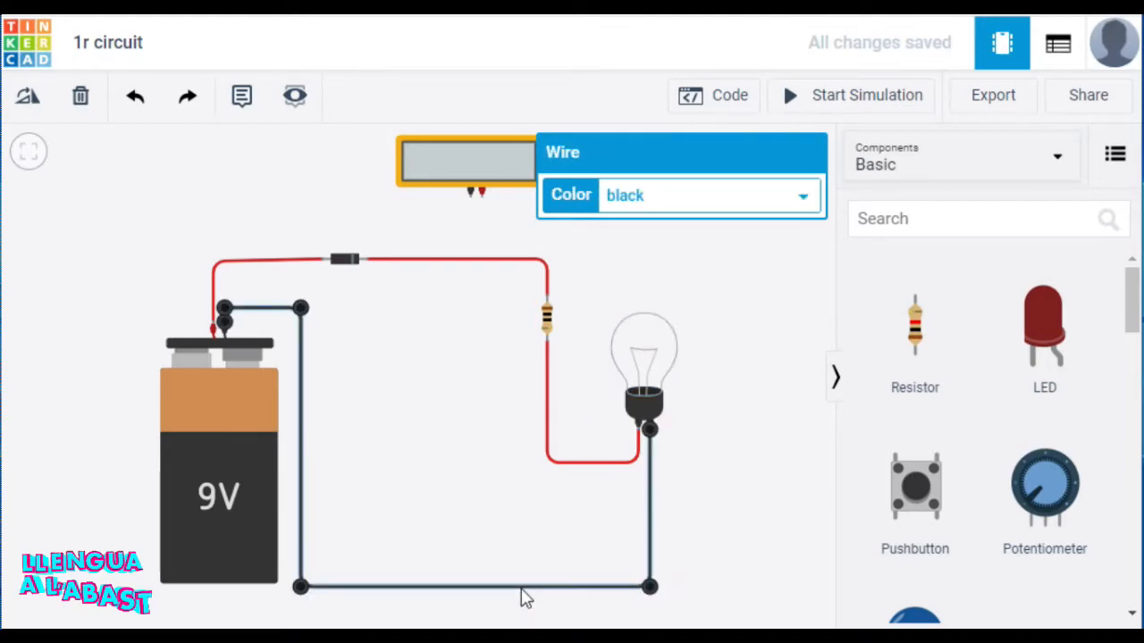
left_click(188, 529)
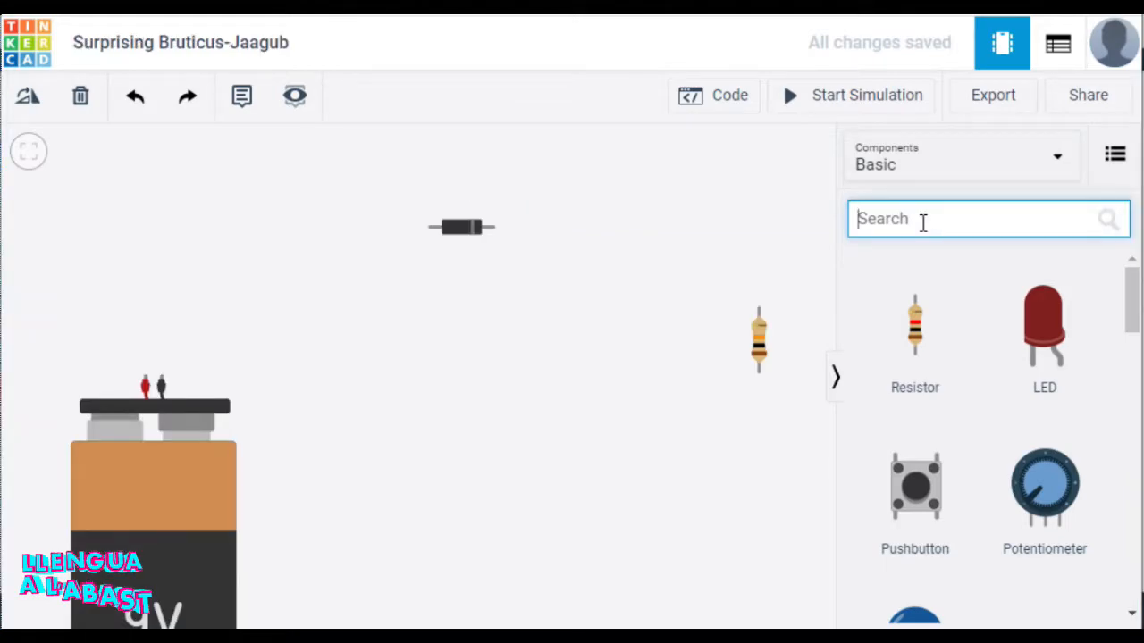
- Find the light bulb component by searching for "bulb" and place one below the resistor, slightly away from the battery
type("bulb")
left_click_drag(893, 450, 781, 590)
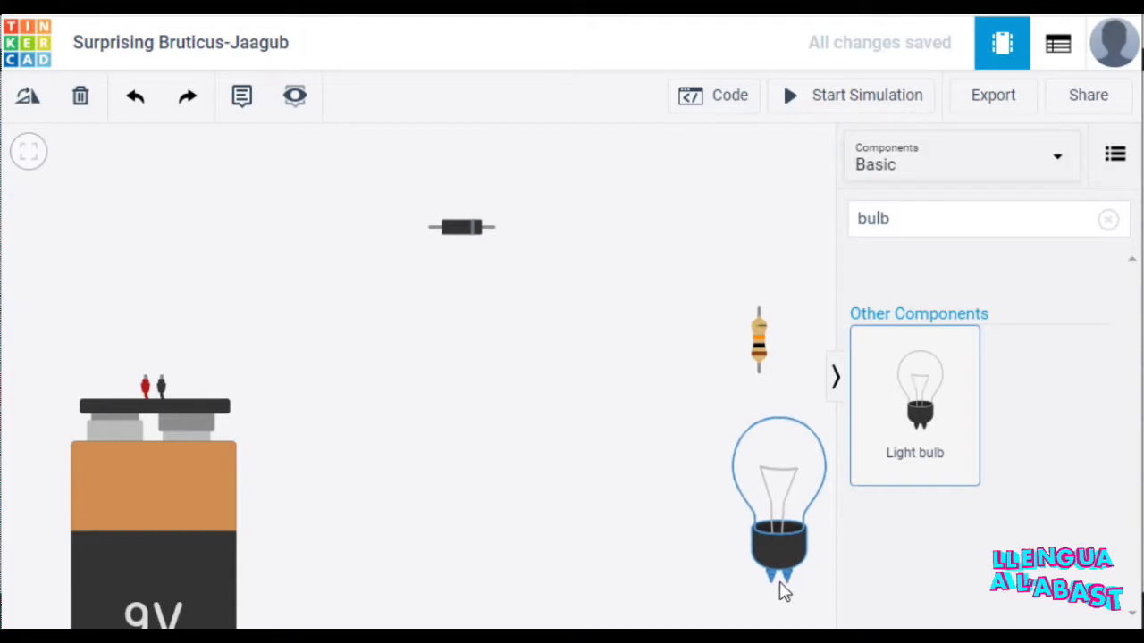
scroll(614, 453, "down", 2)
left_click(586, 396)
left_click_drag(586, 397, 524, 358)
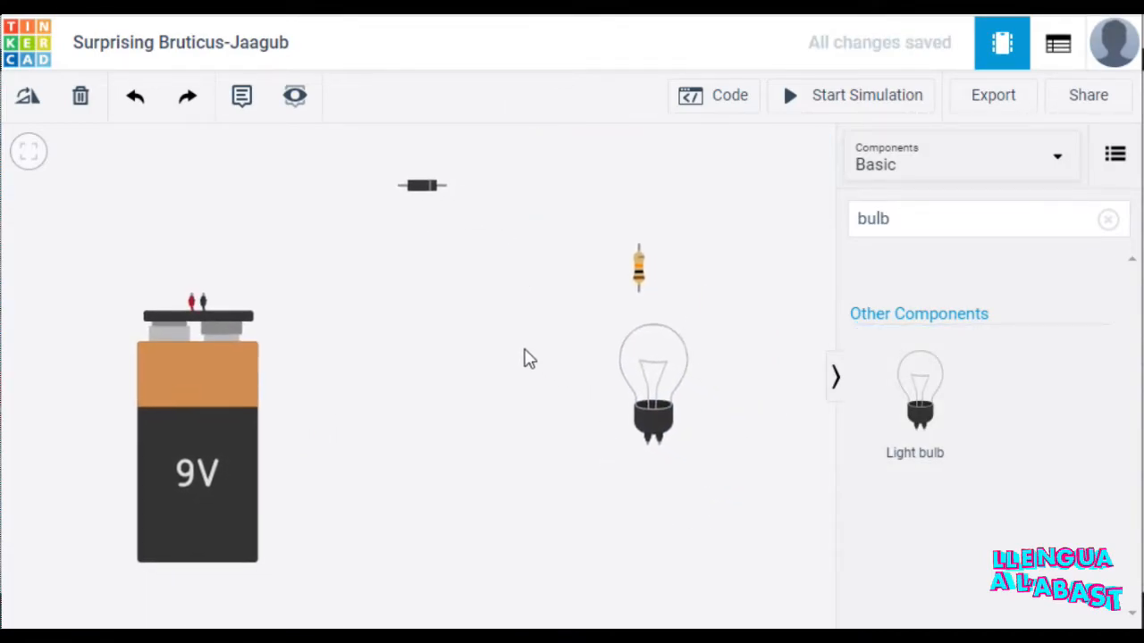
left_click_drag(632, 393, 704, 391)
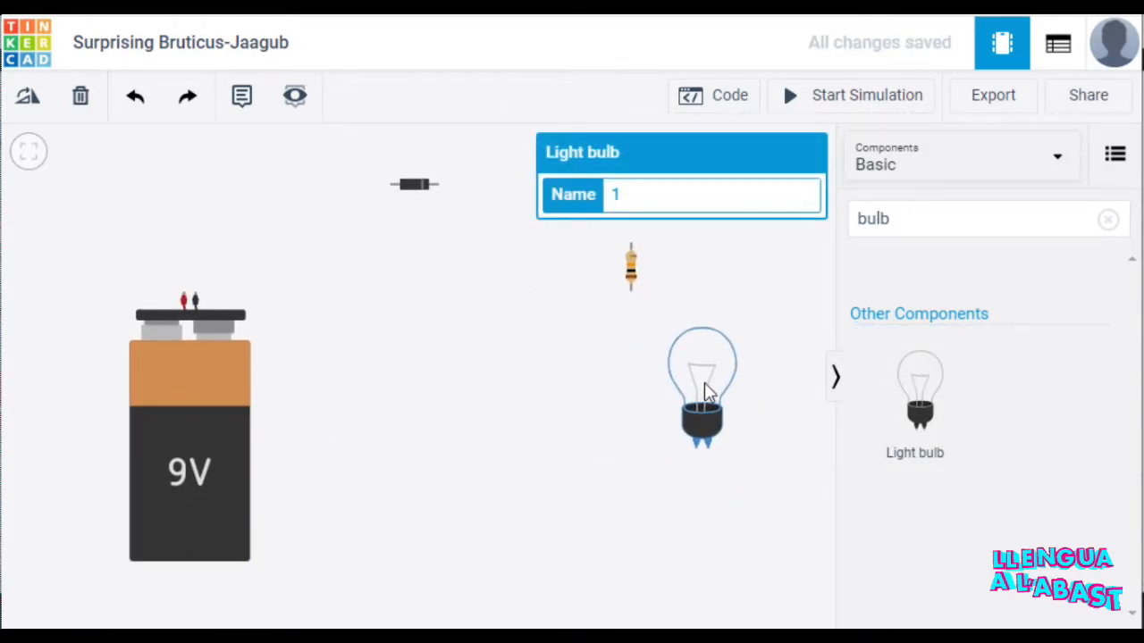
- Rotate the light bulb 90° clockwise so its terminals face the battery, and position it below the resistor
key("r")
key("r")
key("r")
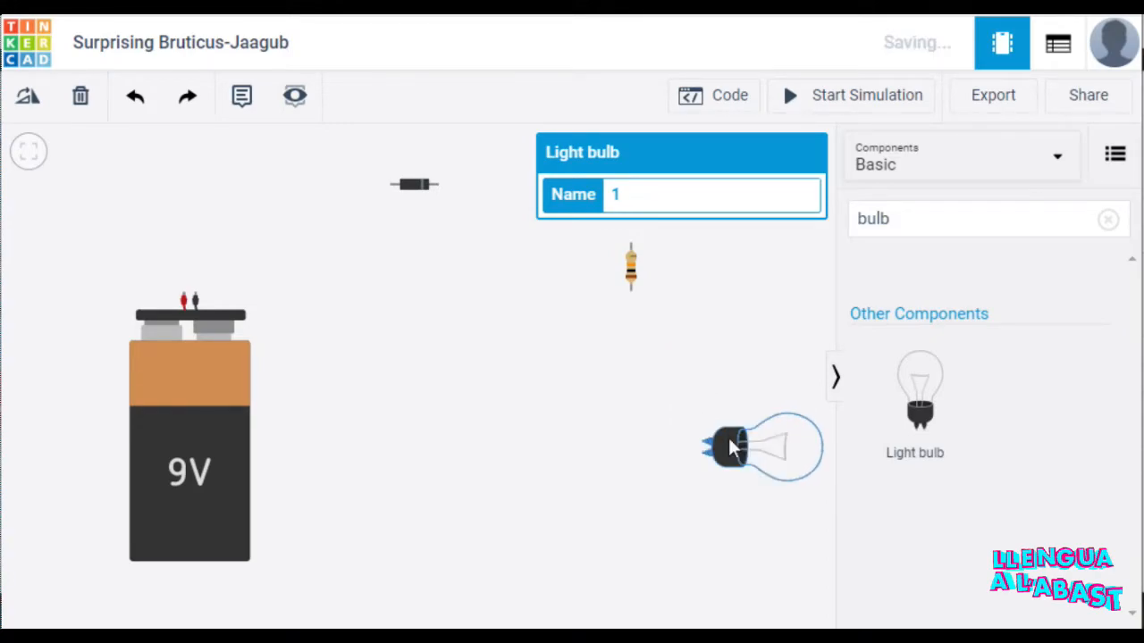
left_click_drag(779, 439, 728, 414)
- Set the resistor to 10 Ω and rotate it 180° so its orientation is reversed end for end
left_click(631, 268)
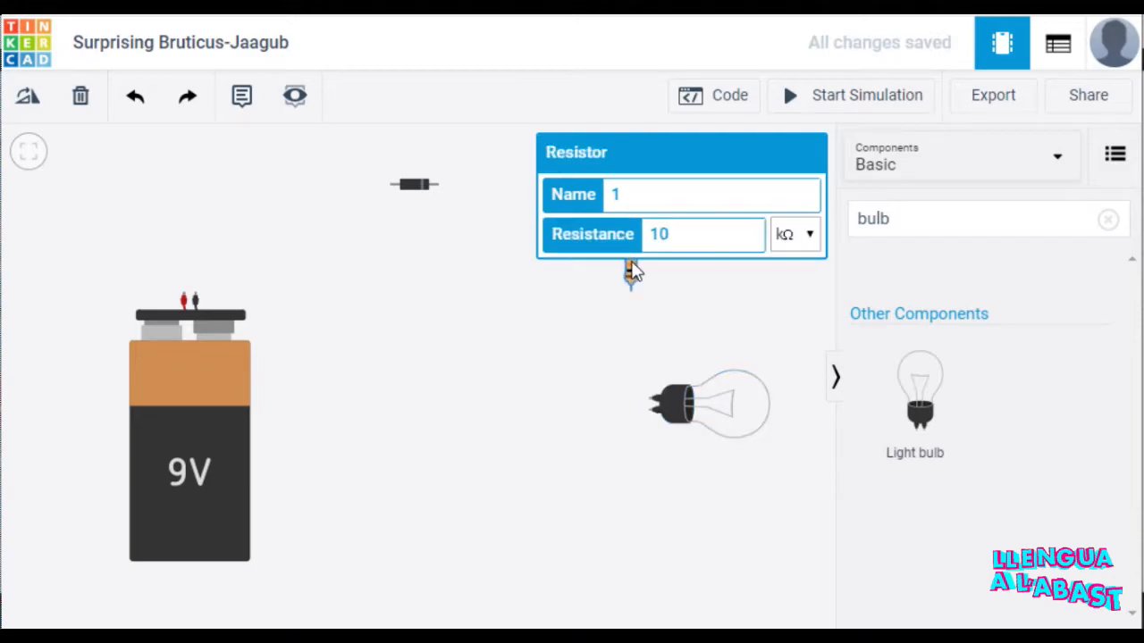
left_click(797, 235)
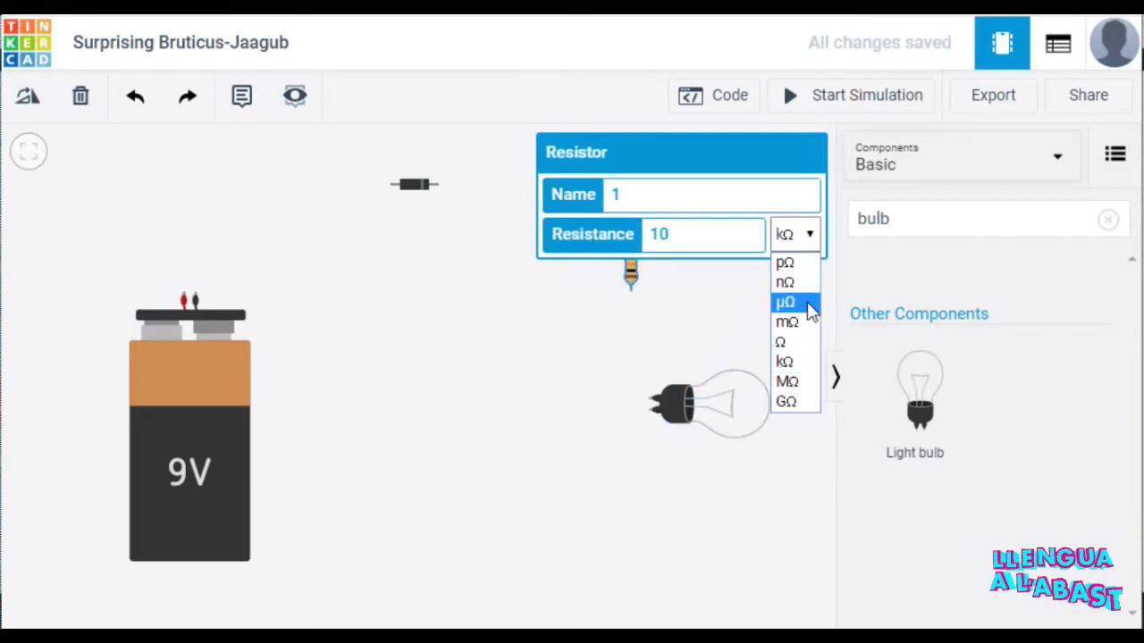
left_click(793, 340)
left_click(632, 274)
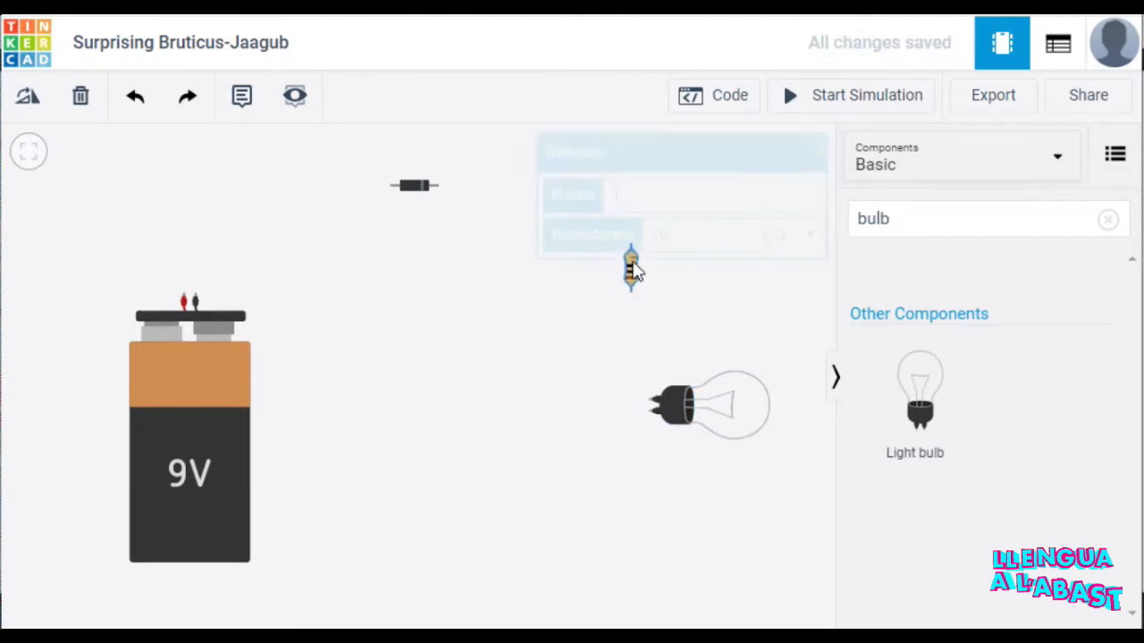
key("r")
key("r")
key("r")
key("r")
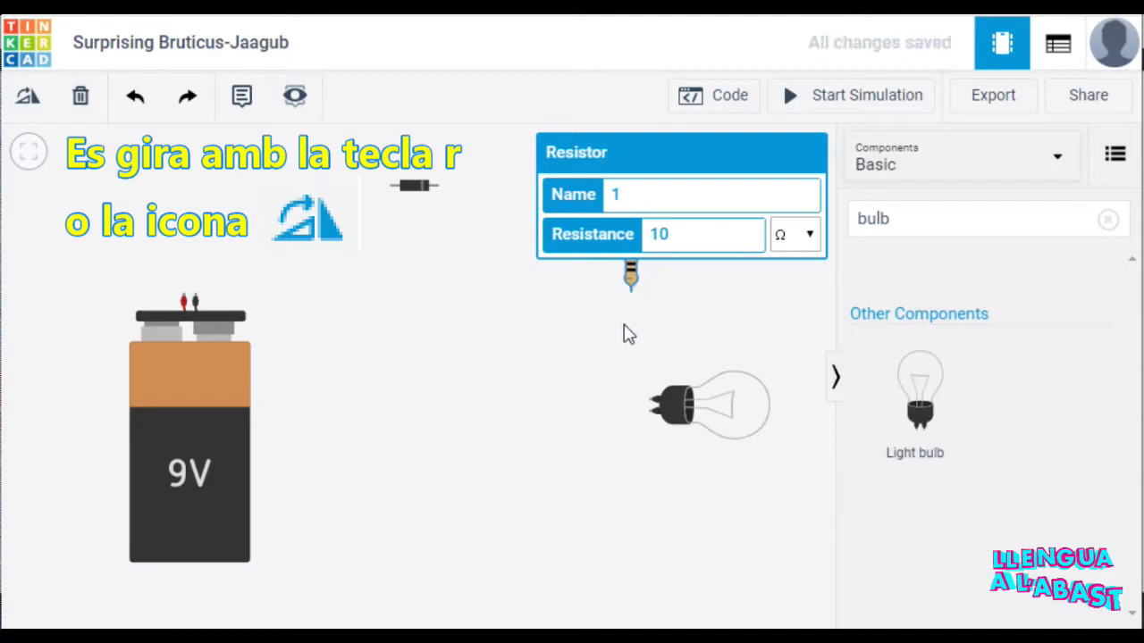
left_click(724, 312)
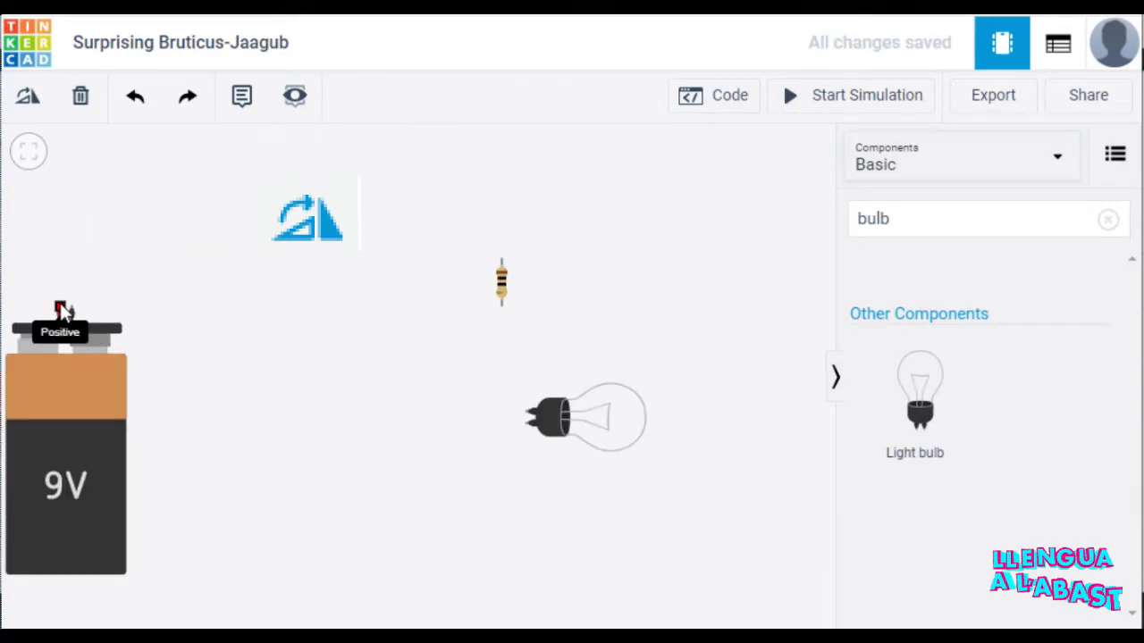
- Connect the battery's positive terminal to the diode's anode with a red right-angled wire, and align the diode with the wire
left_click(60, 313)
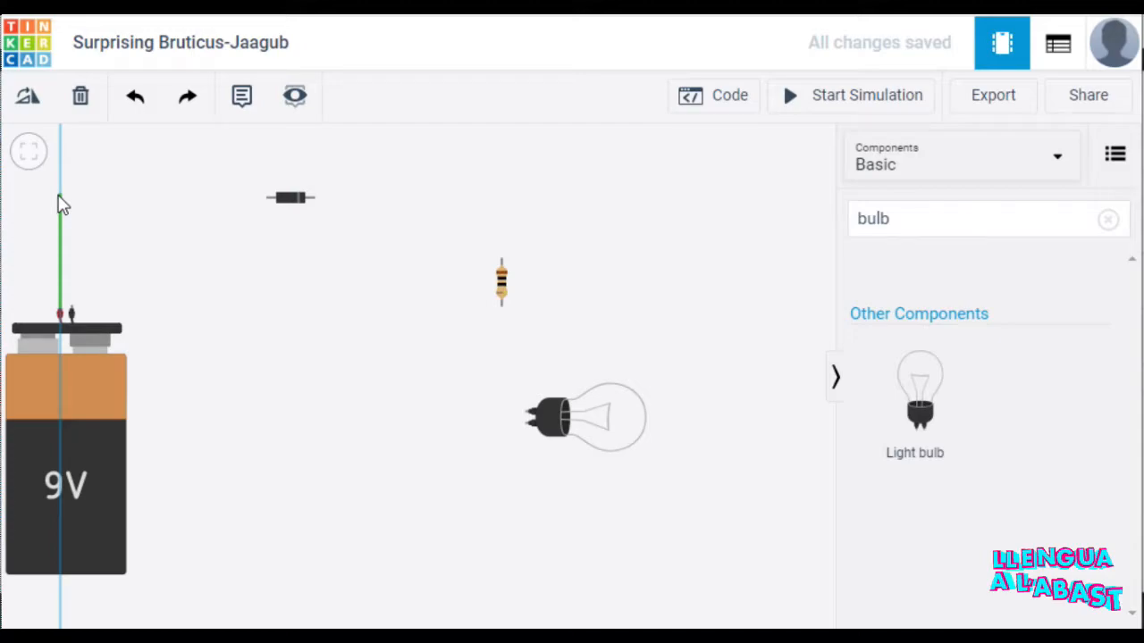
left_click(61, 194)
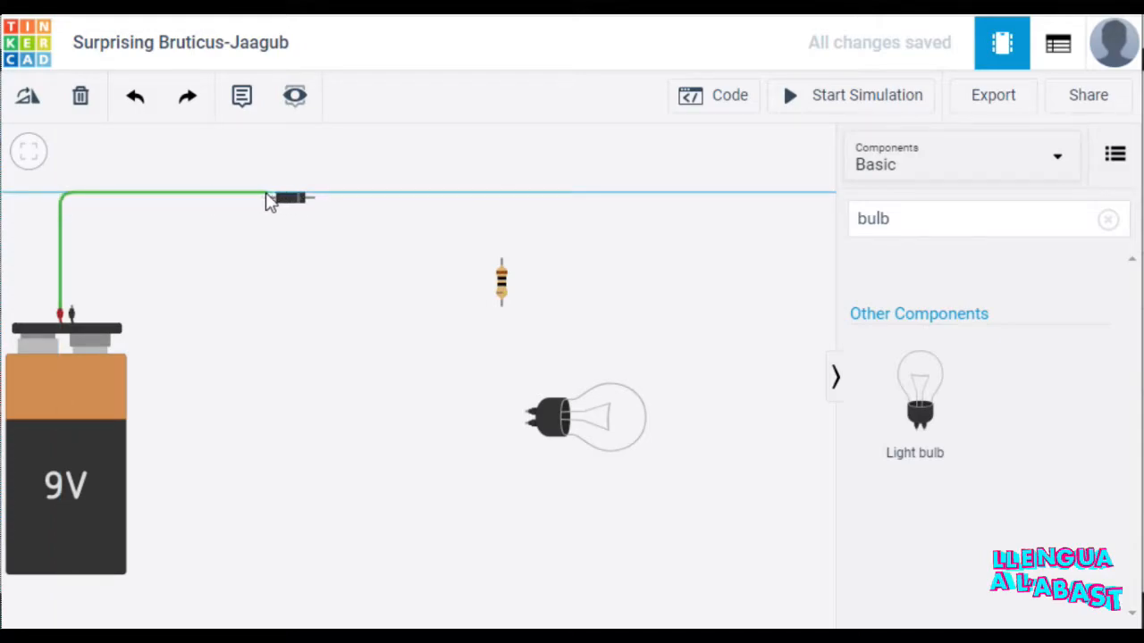
left_click(268, 199)
left_click(669, 197)
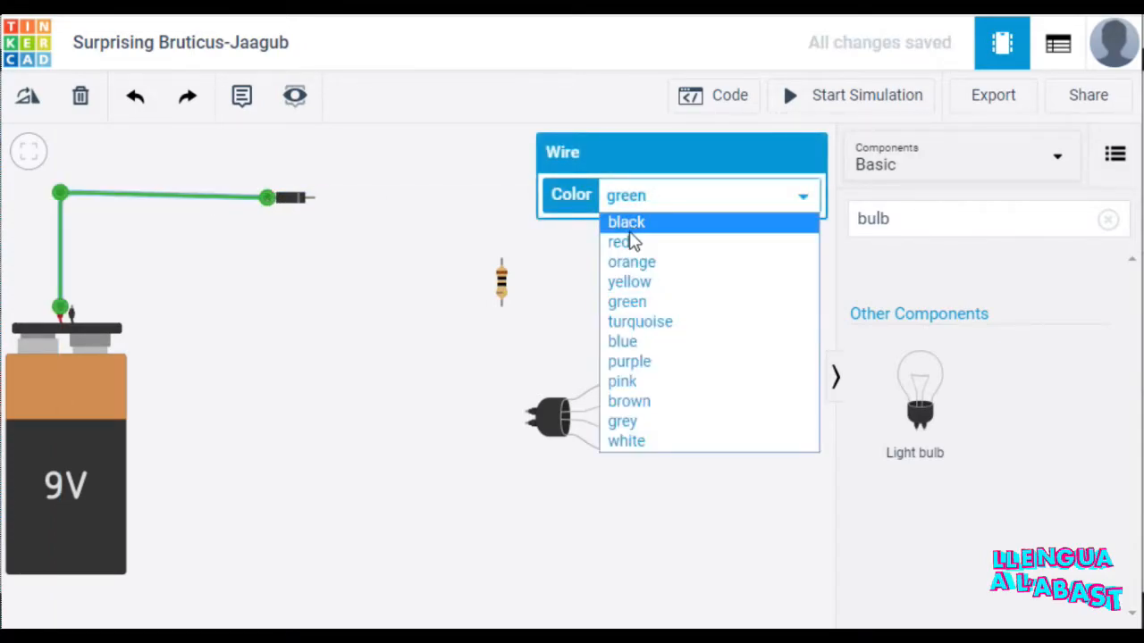
left_click(631, 243)
left_click(296, 200)
left_click_drag(302, 205, 286, 192)
left_click(307, 194)
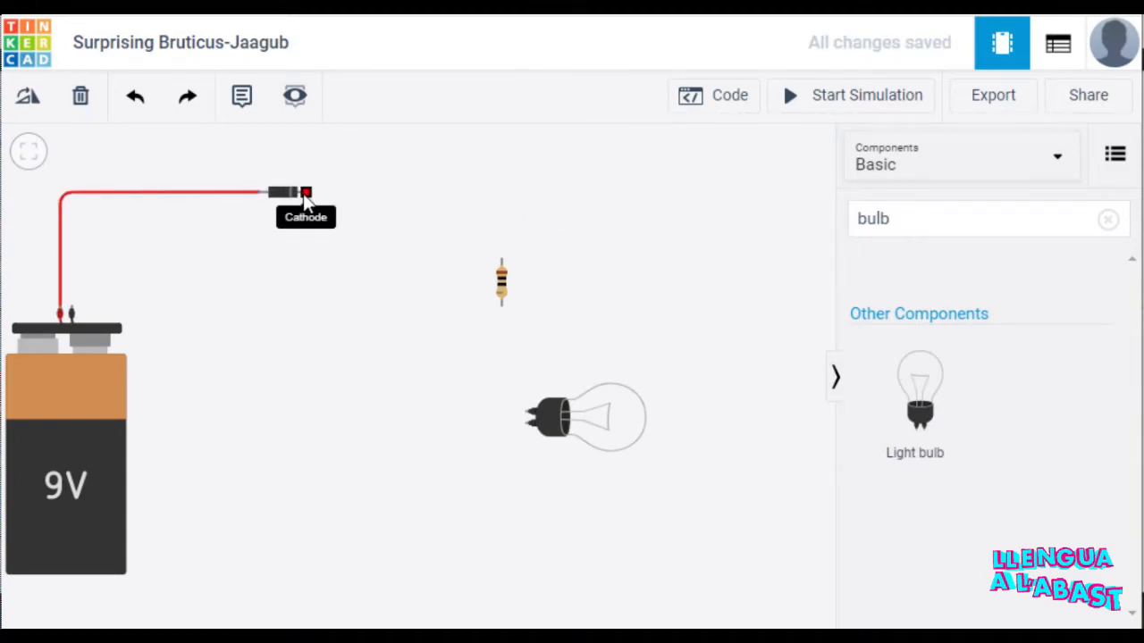
- Connect the diode's cathode to the resistor's upper lead with a right-angled wire and colour it red
left_click(304, 194)
left_click(502, 195)
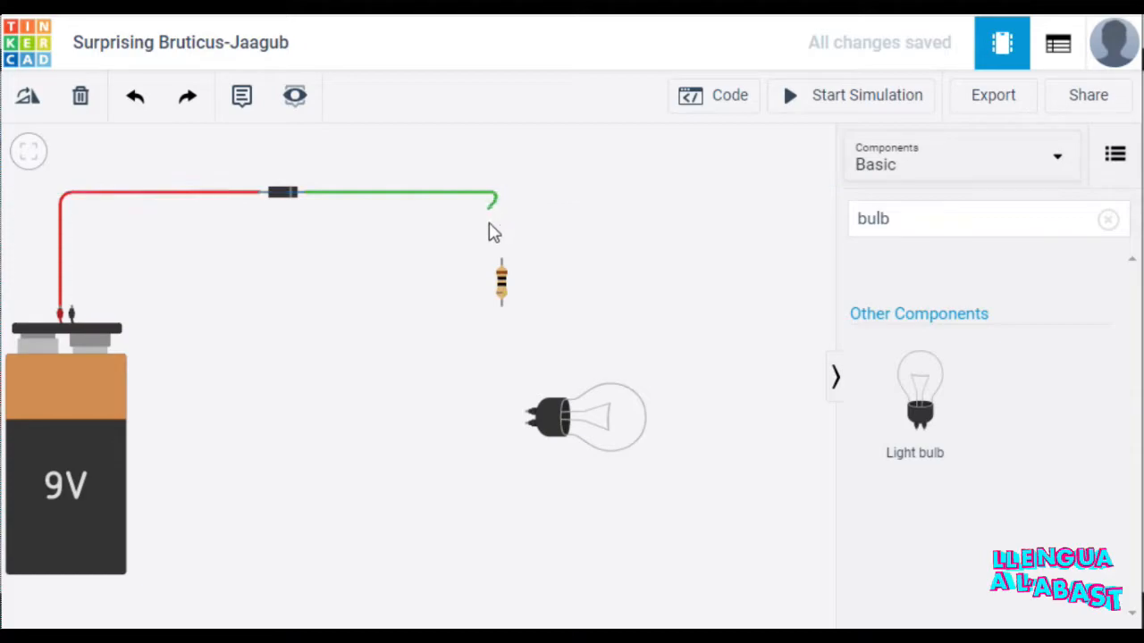
left_click(500, 263)
left_click(500, 263)
left_click(608, 198)
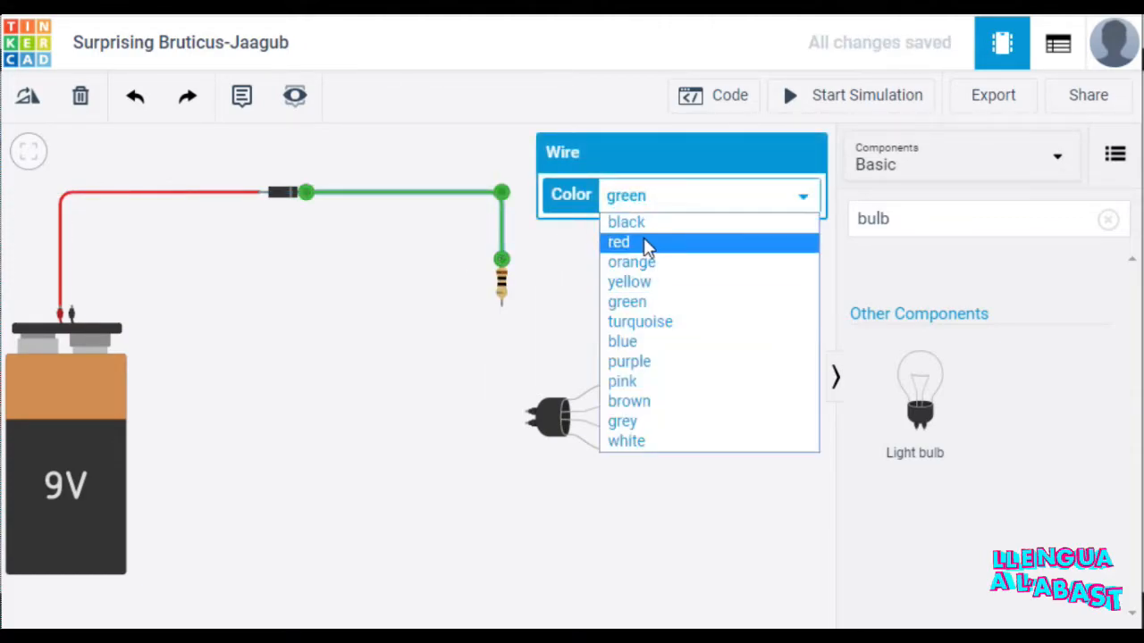
left_click(617, 243)
left_click(500, 332)
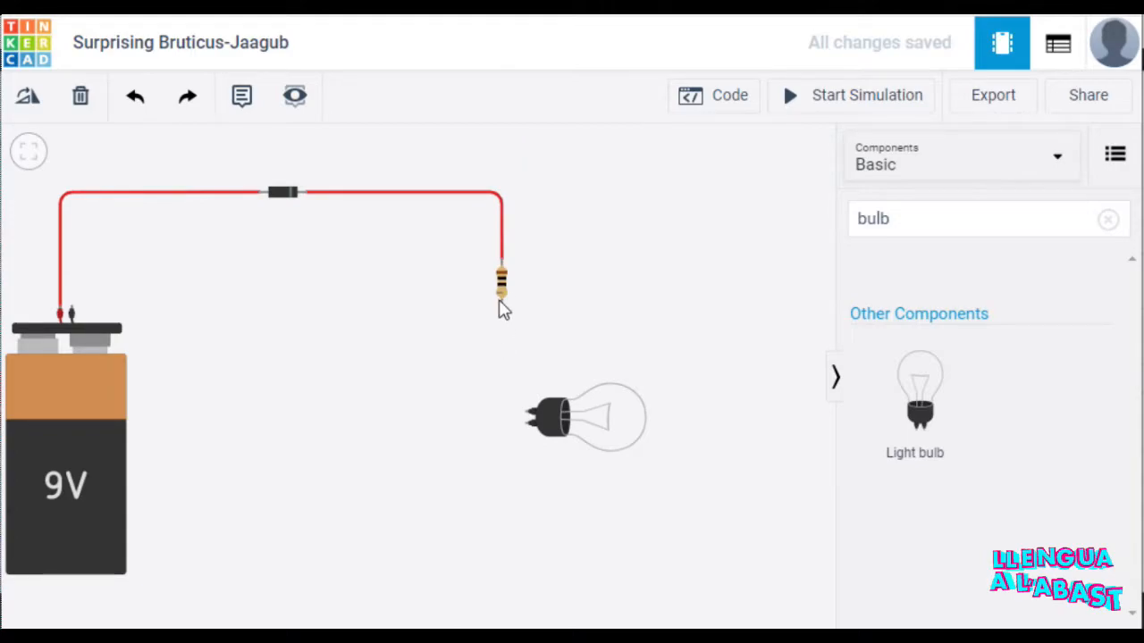
- Connect the resistor's lower lead to the bulb's upper terminal with a red wire, moving the bulb slightly to straighten the wire
left_click(501, 295)
left_click(502, 309)
left_click(502, 408)
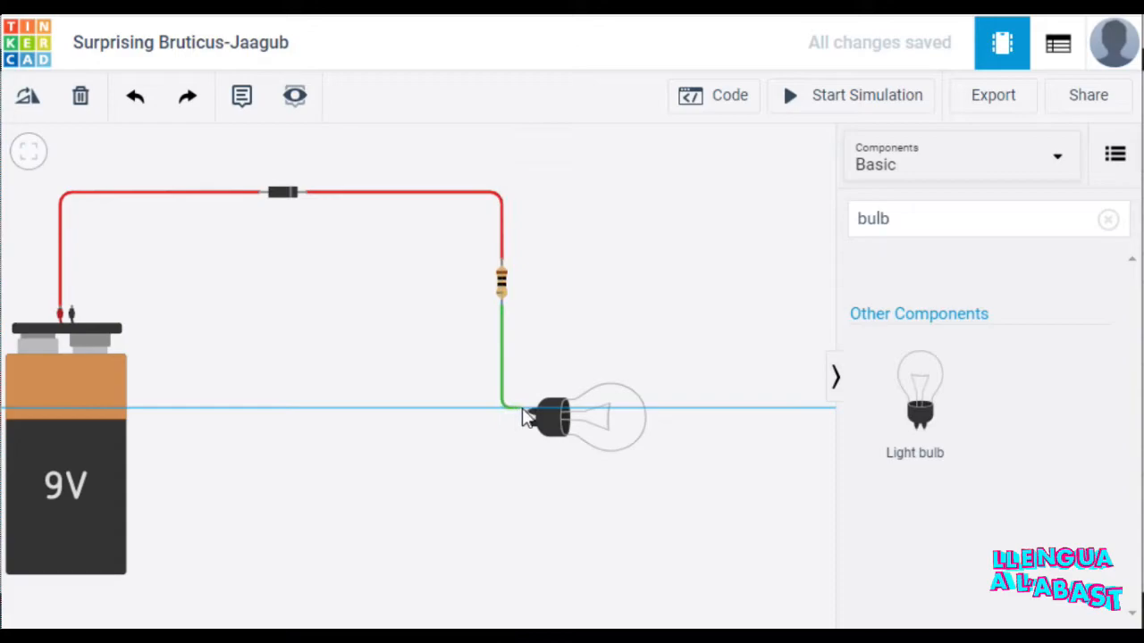
left_click(528, 412)
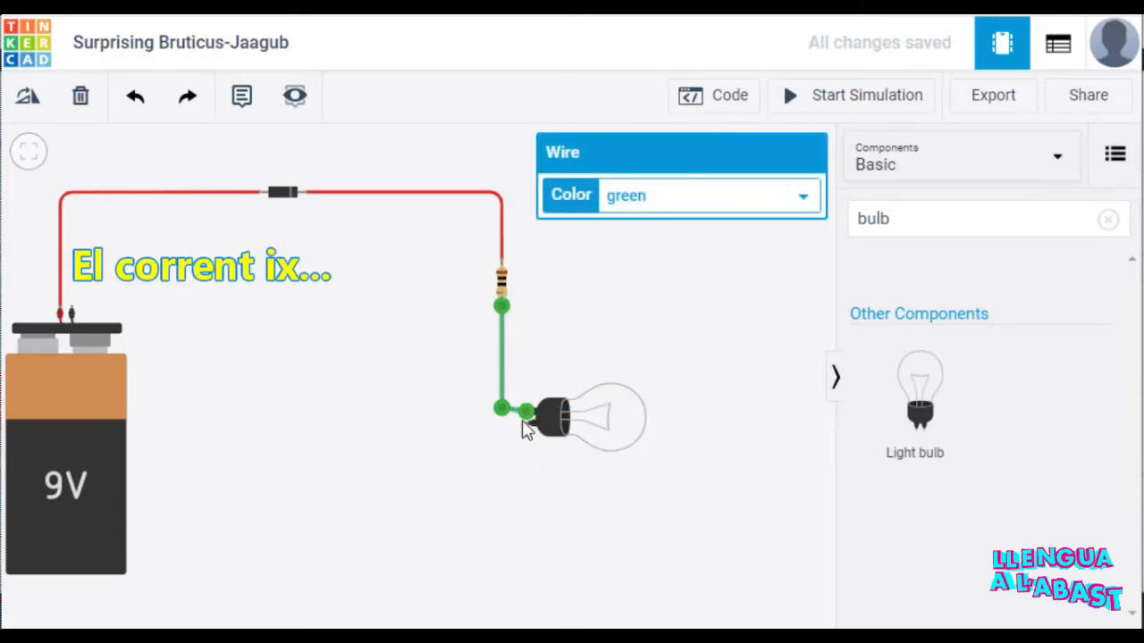
left_click(580, 427)
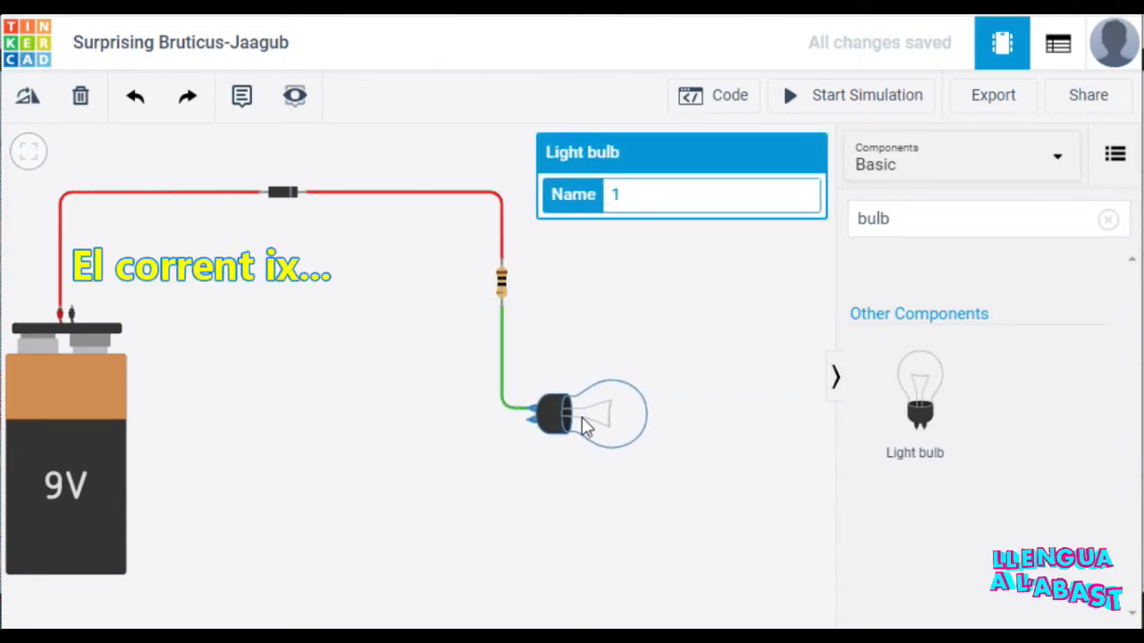
left_click(501, 371)
left_click(707, 199)
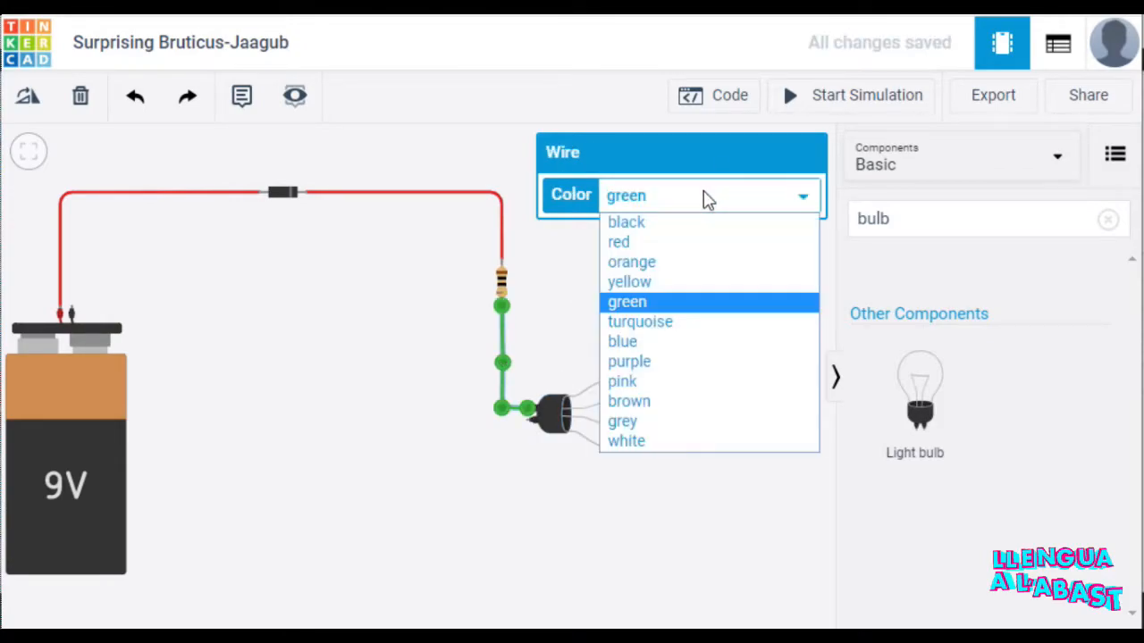
left_click(666, 244)
left_click(518, 497)
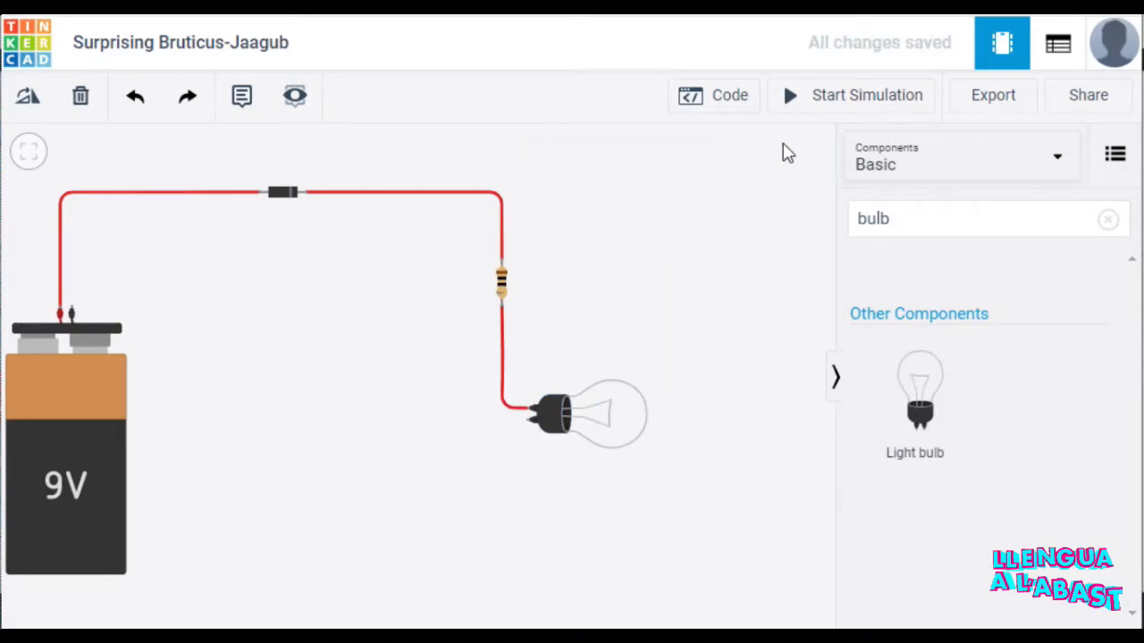
- Connect the bulb's lower terminal back to the battery's negative terminal with a right-angled wire and colour it black
left_click(534, 420)
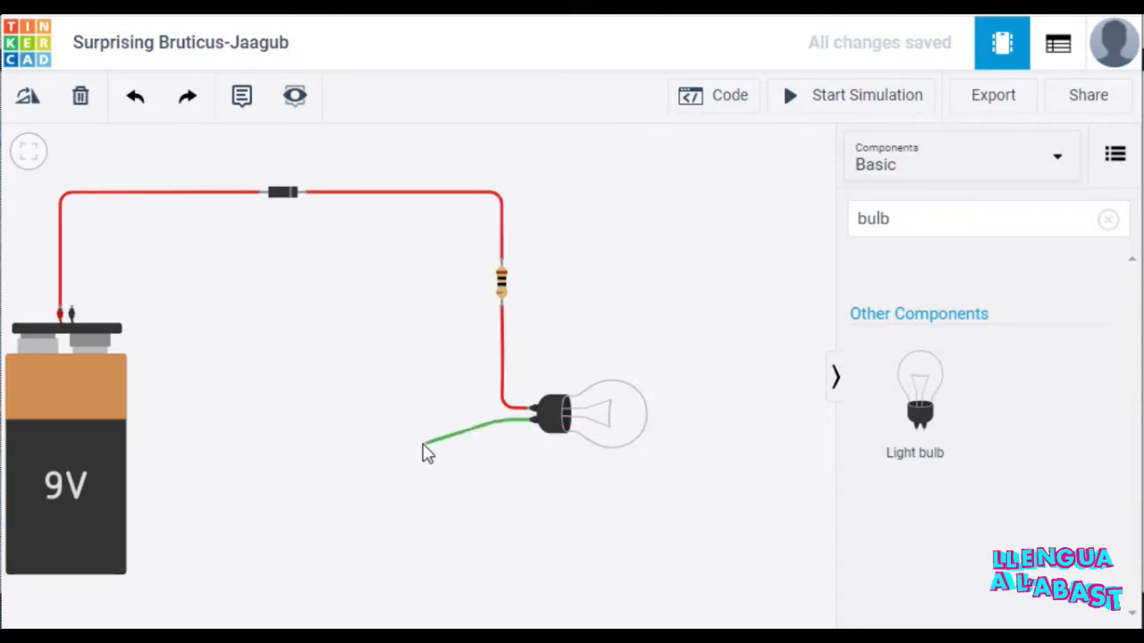
left_click(166, 420)
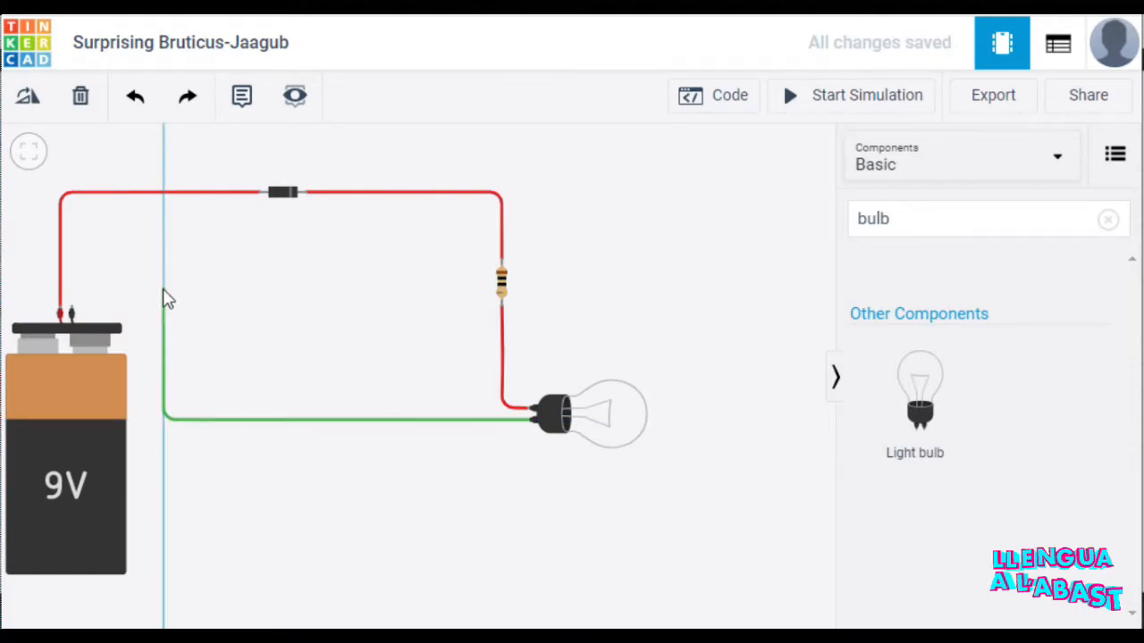
left_click(164, 289)
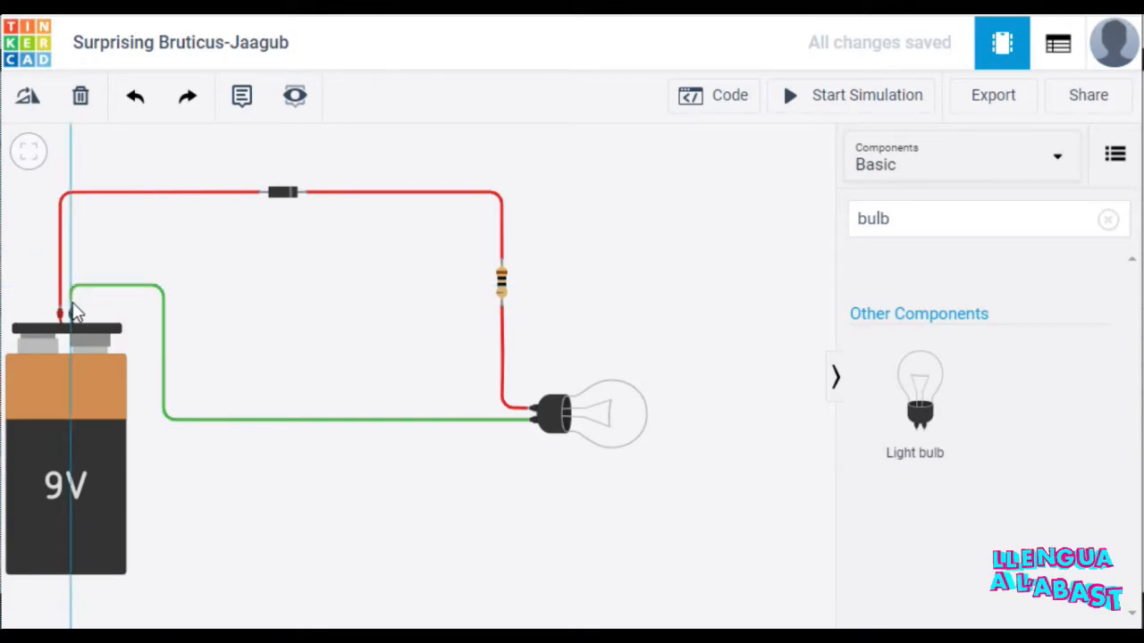
left_click(72, 313)
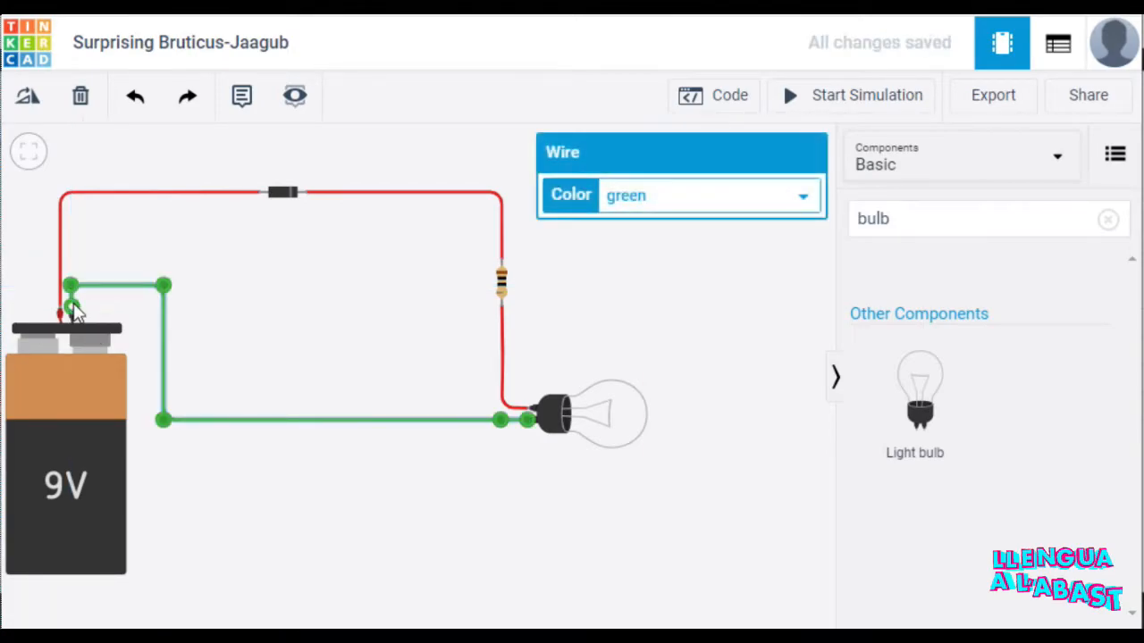
left_click(728, 199)
left_click(670, 225)
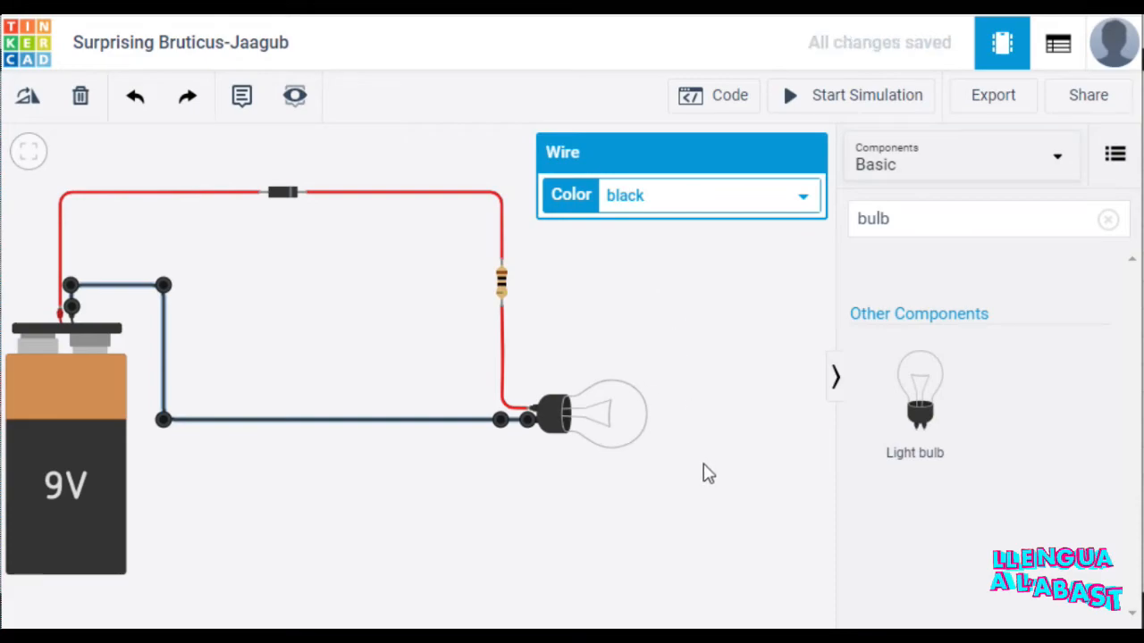
left_click(706, 474)
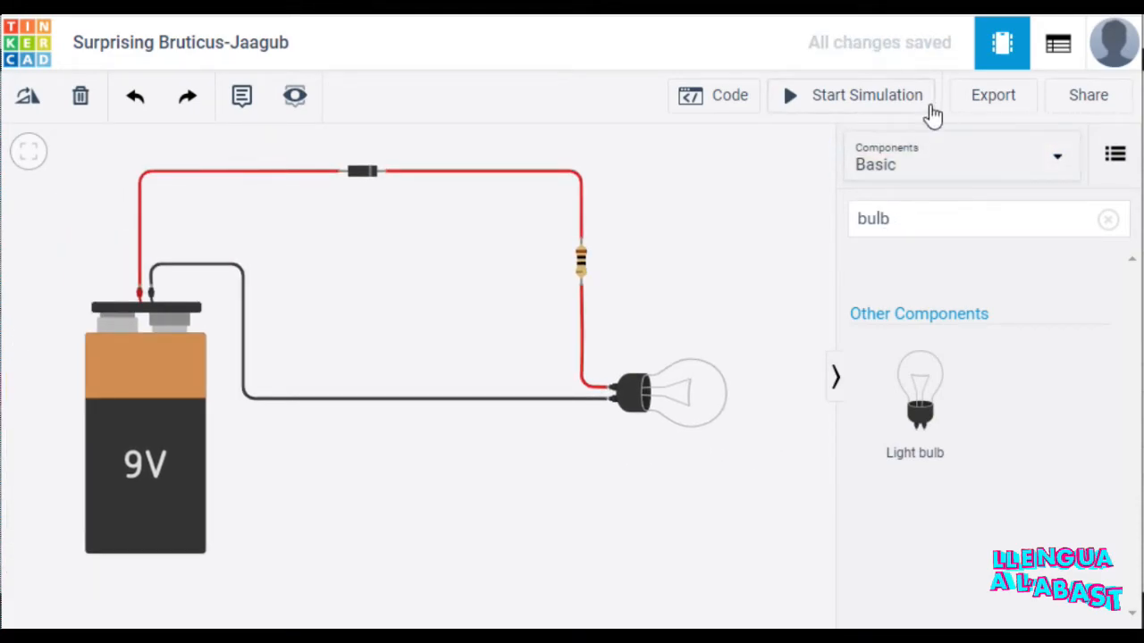
- Run the circuit simulation to check the light bulb's response, and stop it
left_click(924, 107)
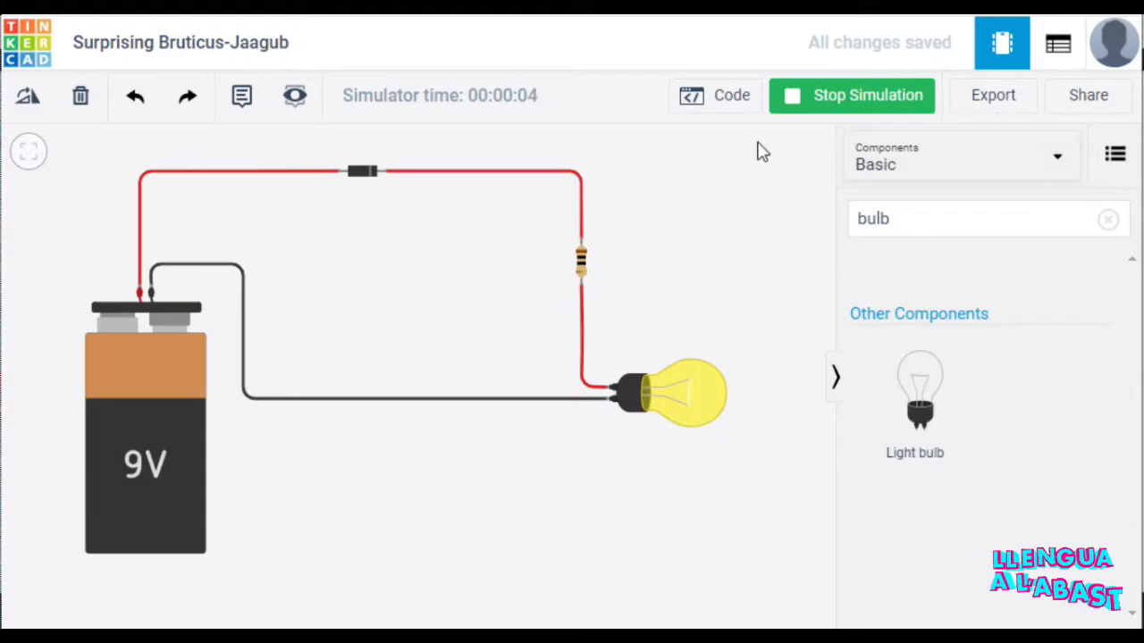
left_click(807, 105)
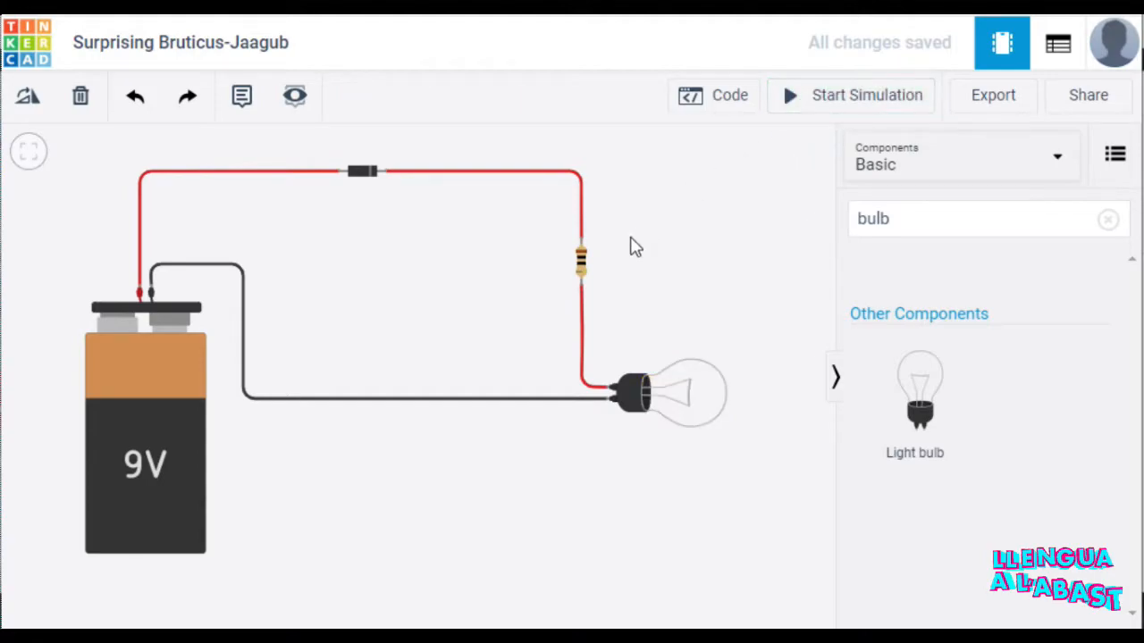
- Set the resistor's resistance to 100 Ω and start the simulation again
left_click(581, 268)
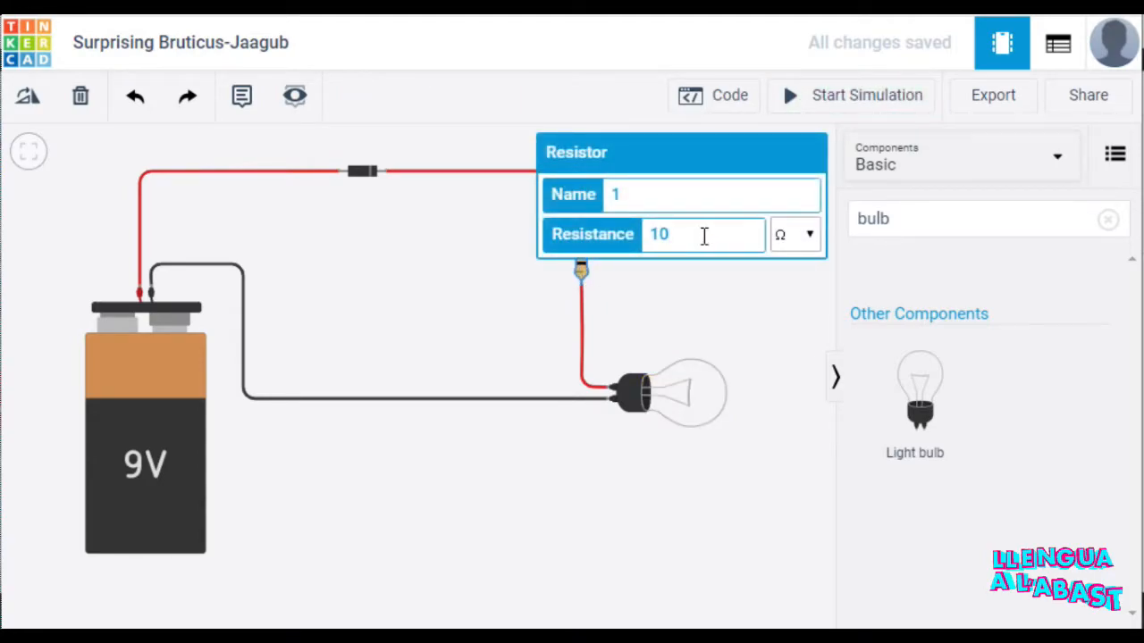
type("0")
left_click(744, 323)
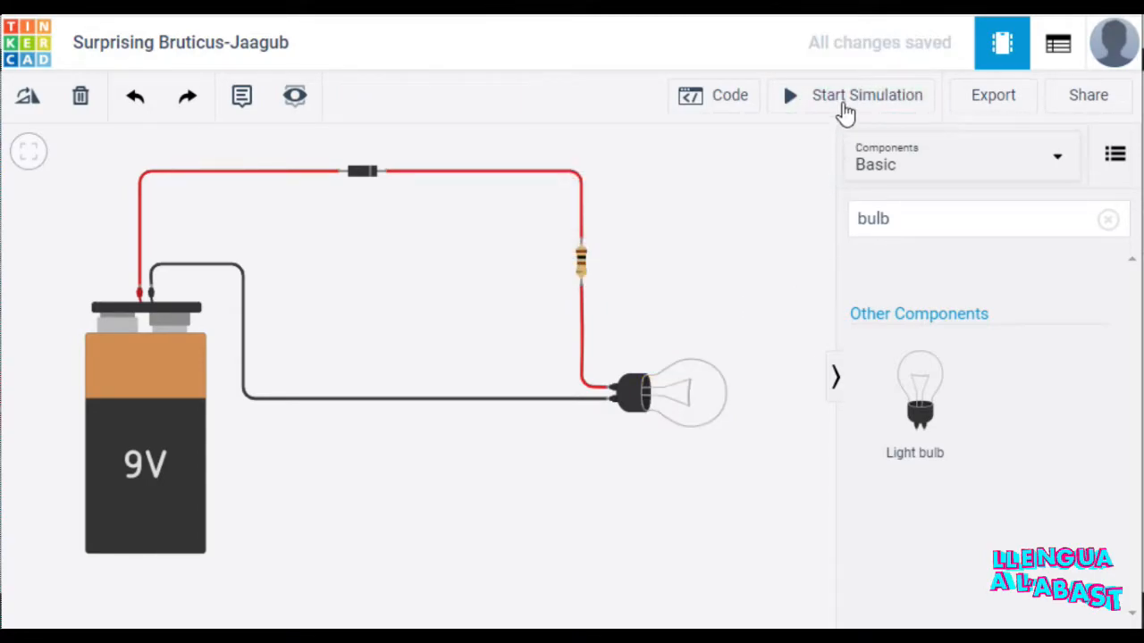
left_click(843, 109)
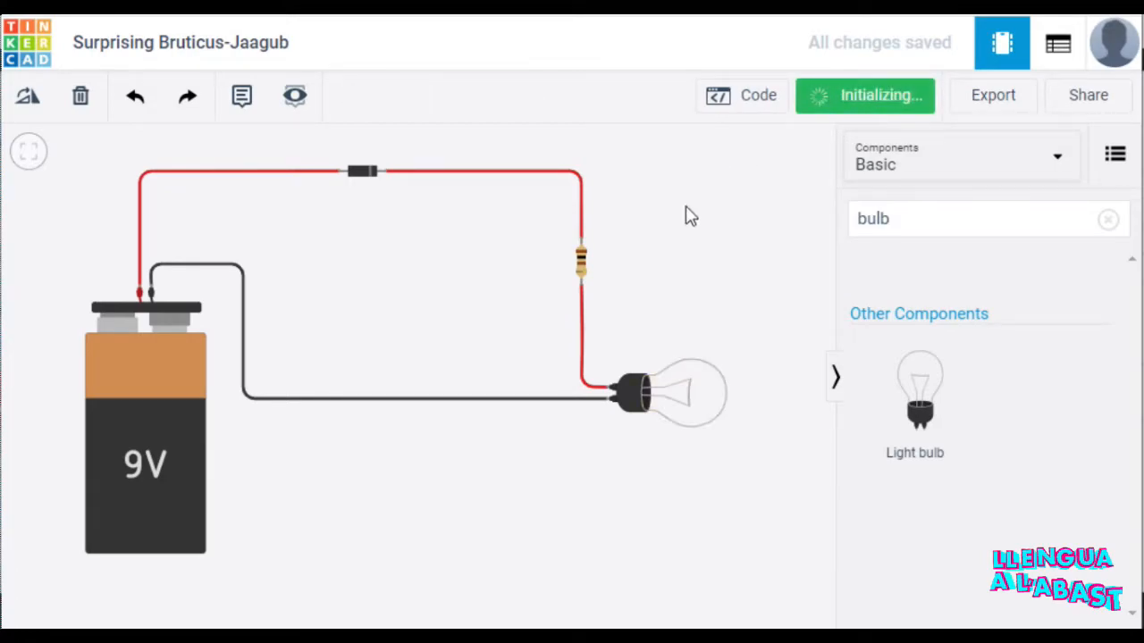
- Set the resistor's resistance to 1 kΩ and run the simulation to check the bulb
left_click(582, 265)
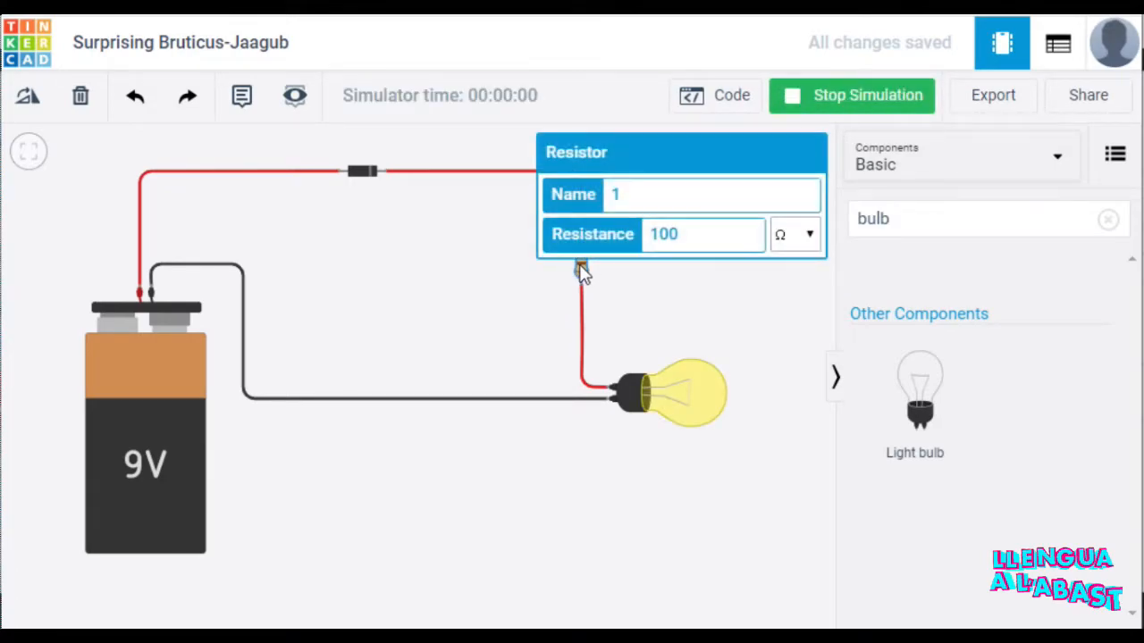
left_click(780, 236)
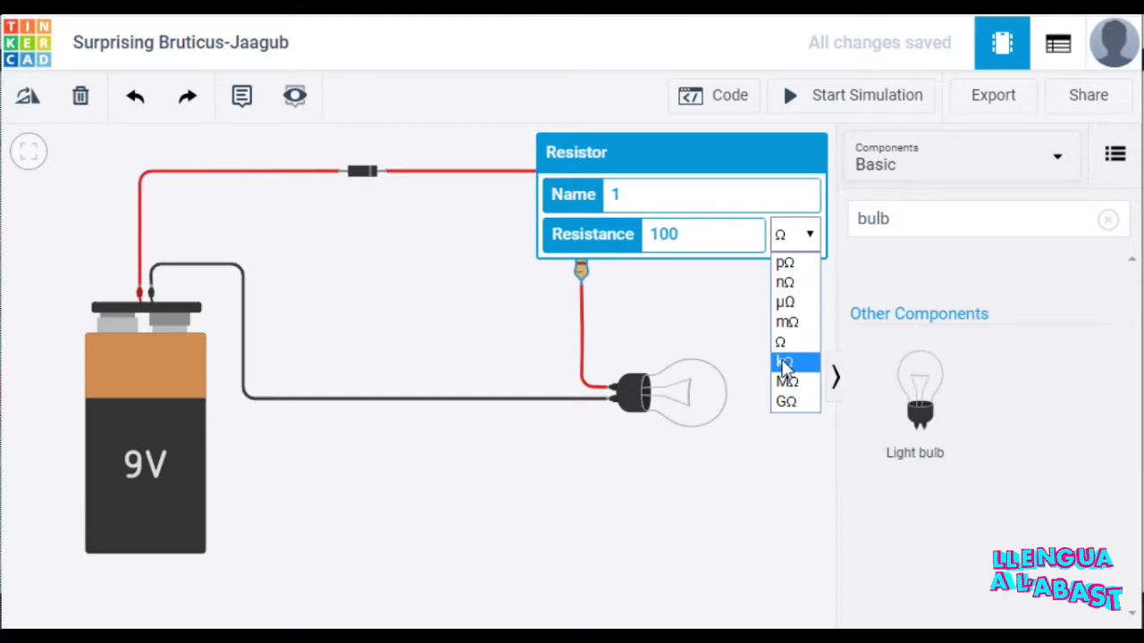
left_click(785, 361)
left_click(709, 234)
key("BackSpace")
key("BackSpace")
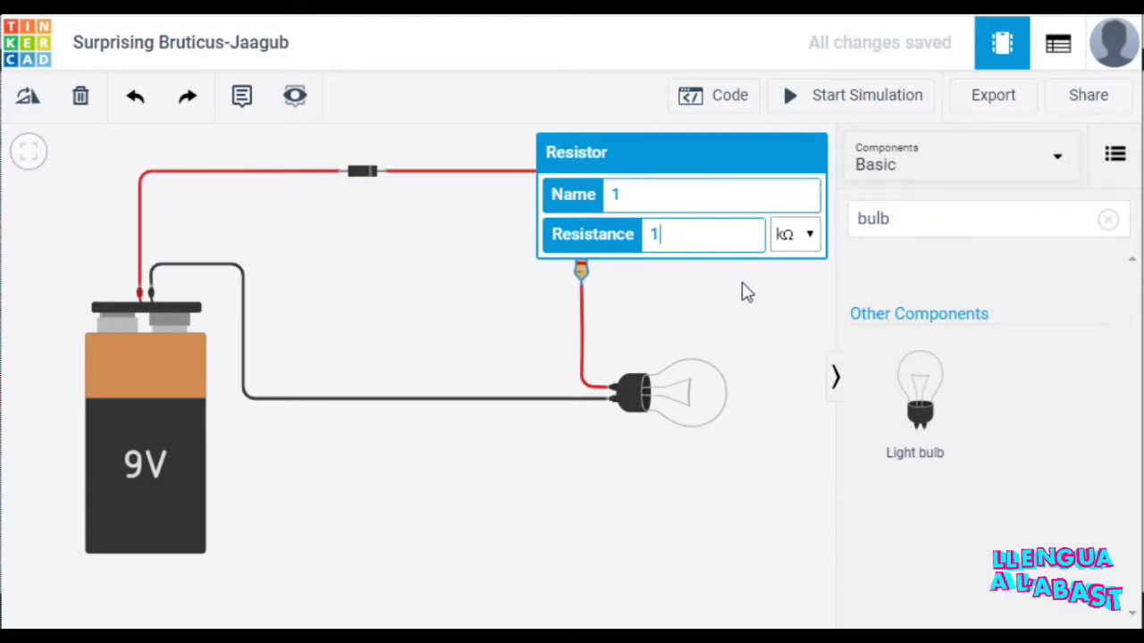
left_click(748, 309)
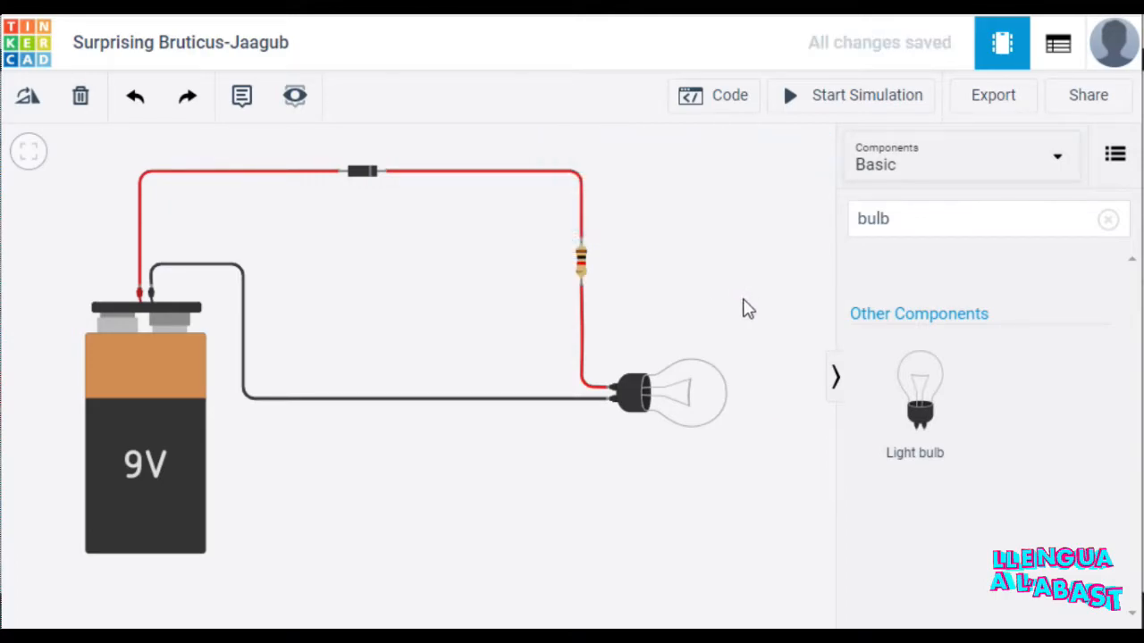
left_click(850, 105)
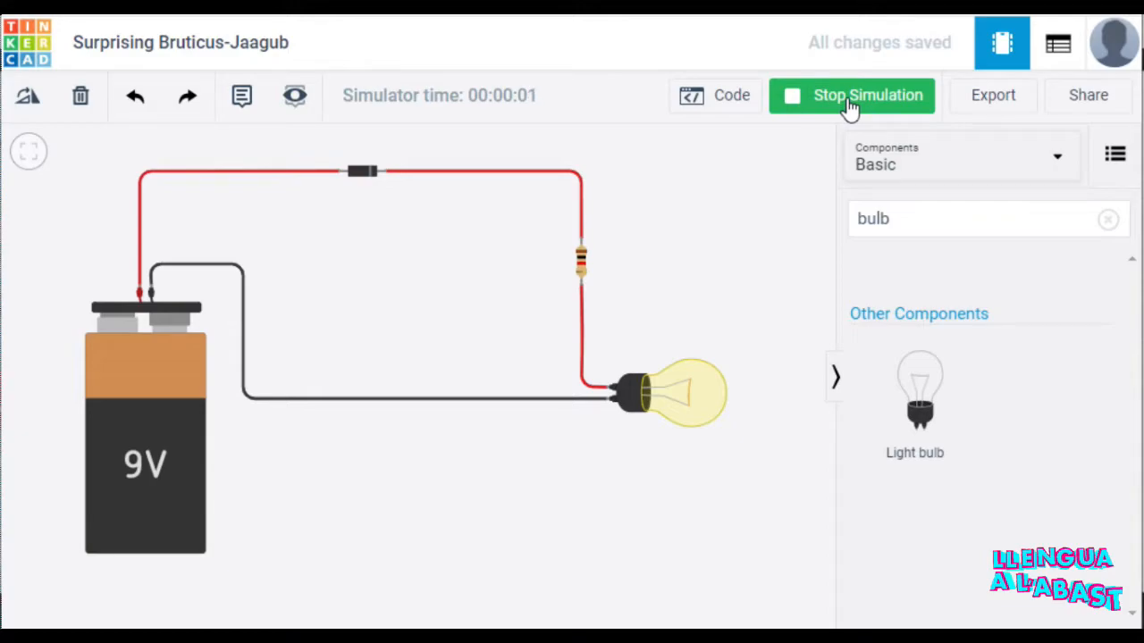
- Stop the simulation, set the resistor's resistance to 10 kΩ and simulate the circuit again
left_click(850, 106)
left_click(582, 270)
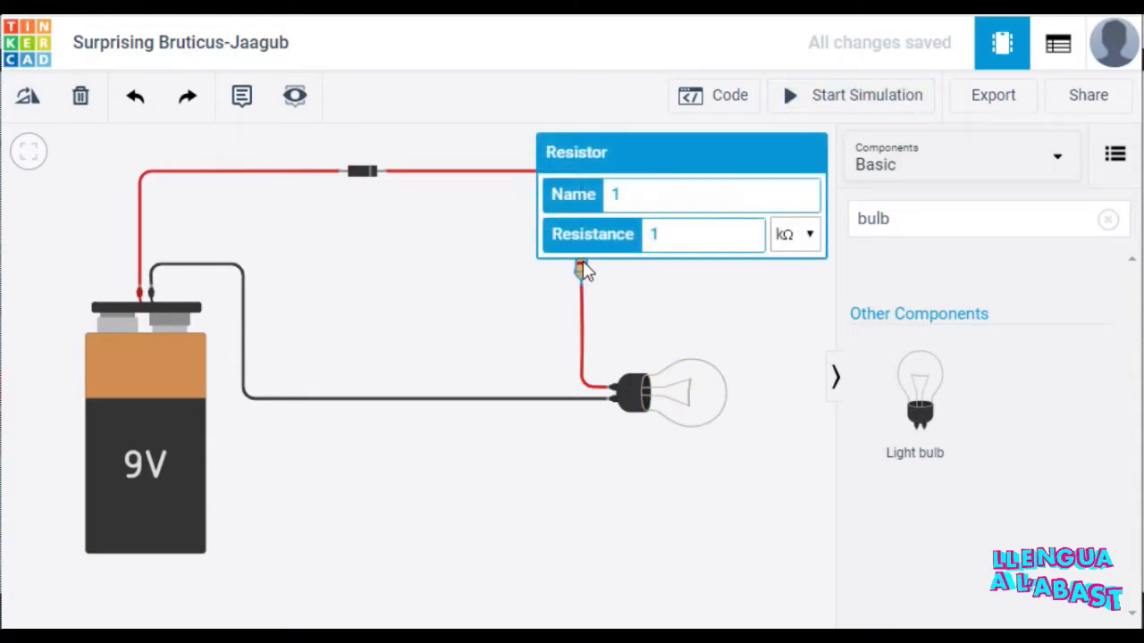
left_click(692, 230)
type("0")
left_click(755, 324)
left_click(833, 112)
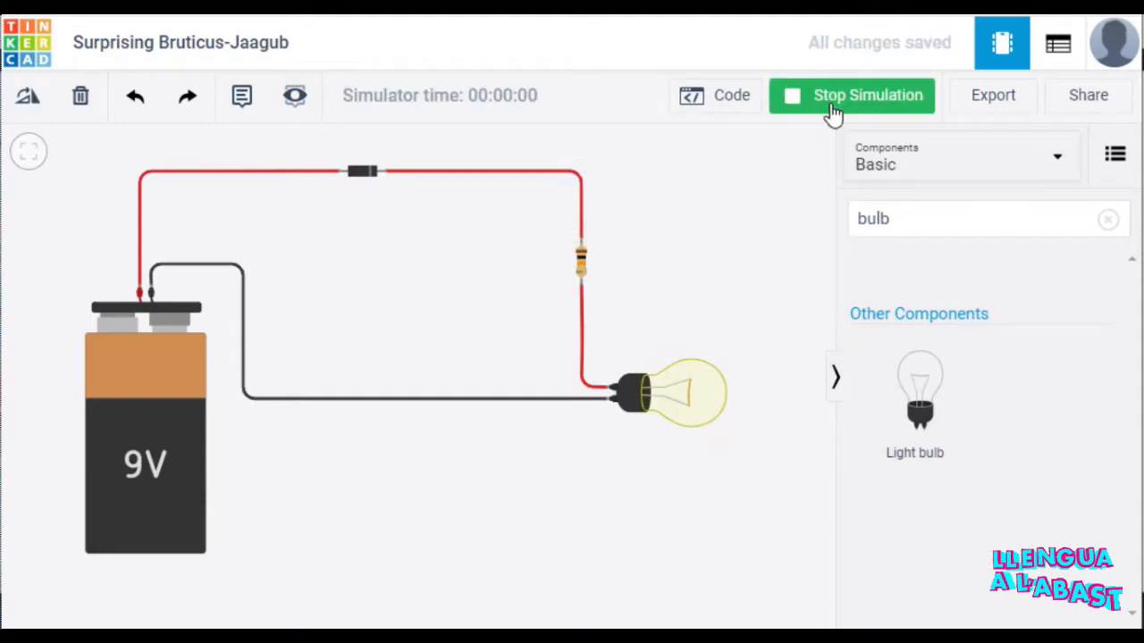
- Stop the simulation, set the resistor's resistance to 1 Ω and restart the simulation
left_click(833, 112)
left_click(582, 261)
left_click(707, 230)
key("BackSpace")
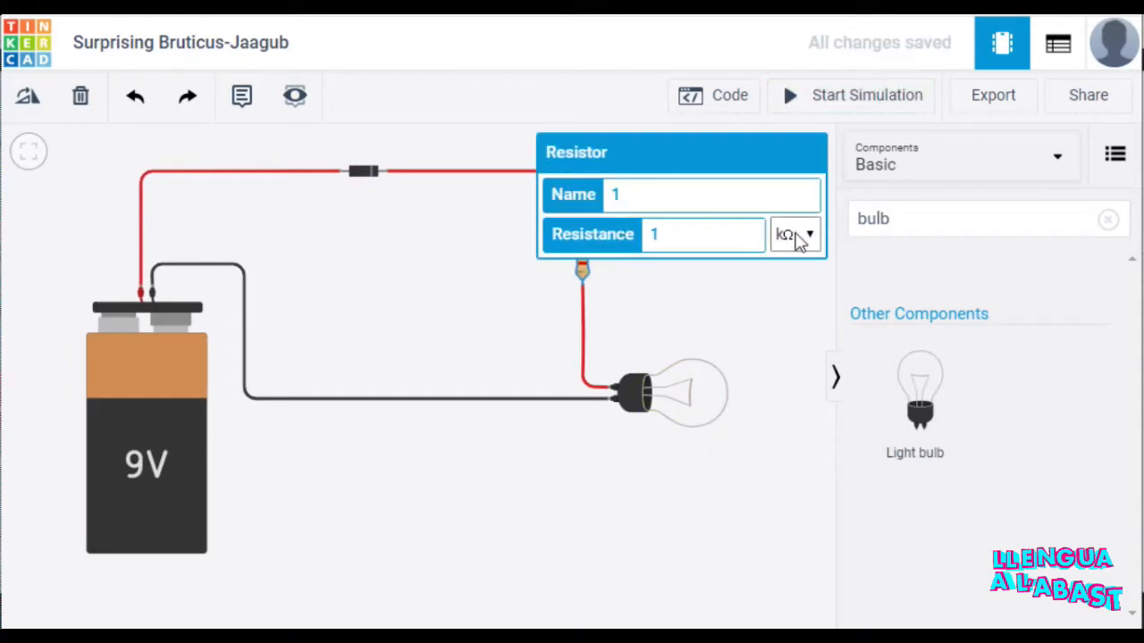
left_click(798, 234)
left_click(798, 341)
left_click(738, 324)
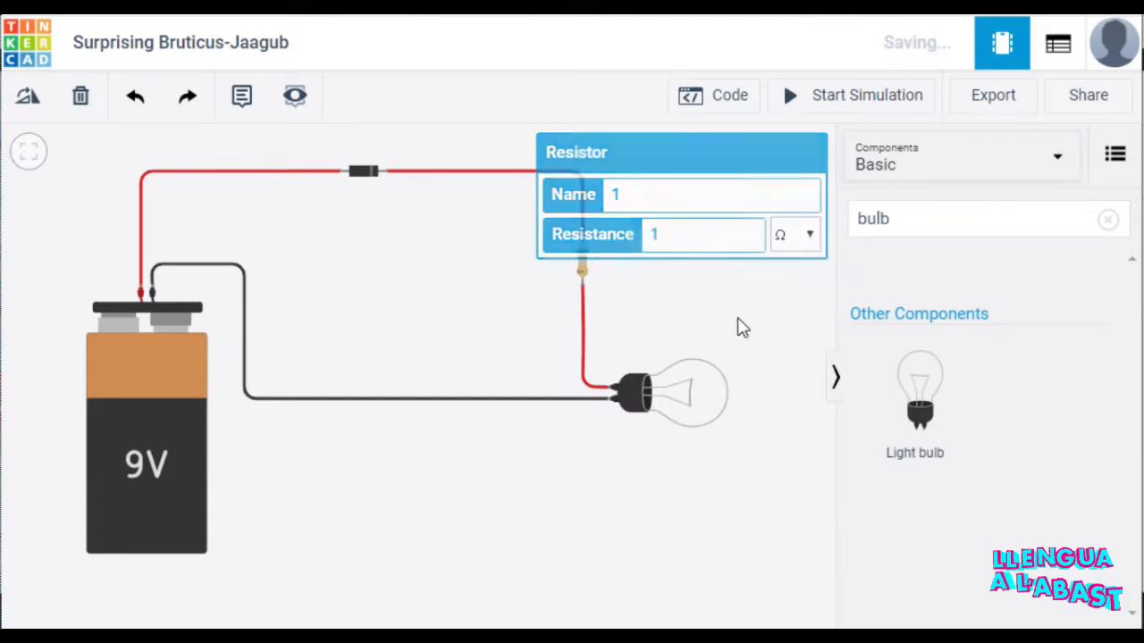
left_click(855, 106)
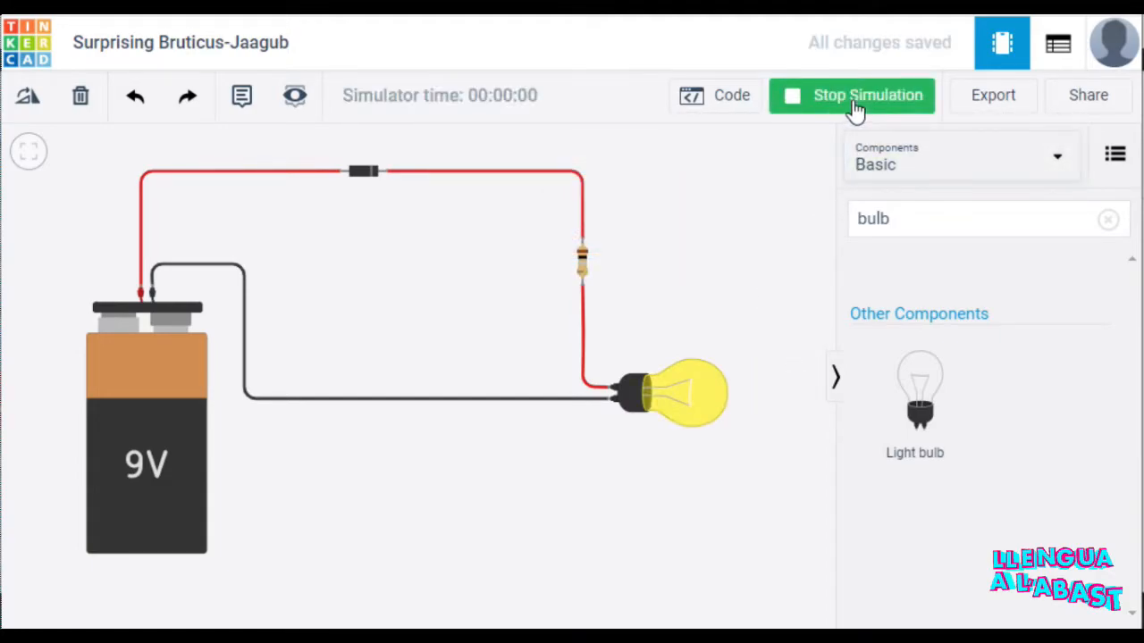
- Stop the simulation, set the resistor's resistance to 1 mΩ and run the circuit again
left_click(855, 102)
left_click(582, 261)
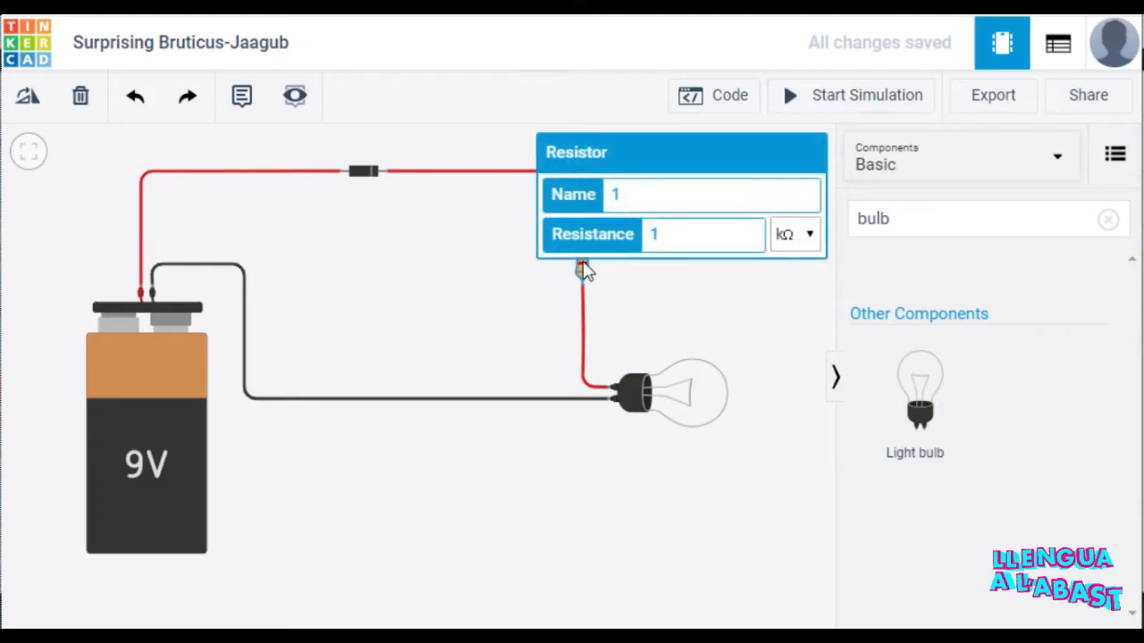
left_click(799, 242)
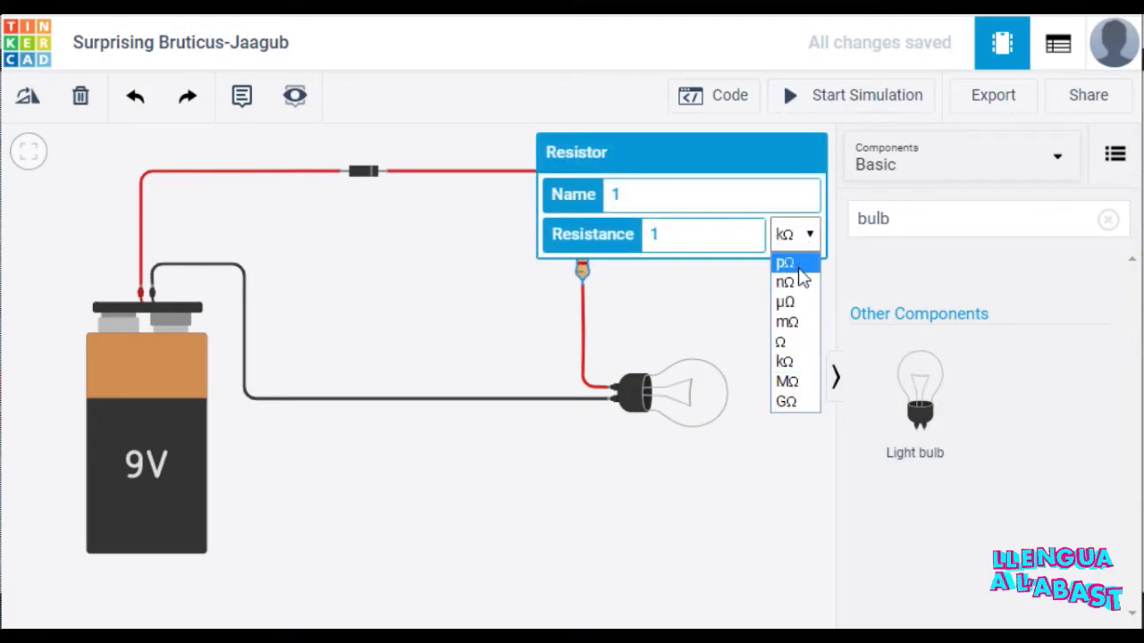
left_click(791, 322)
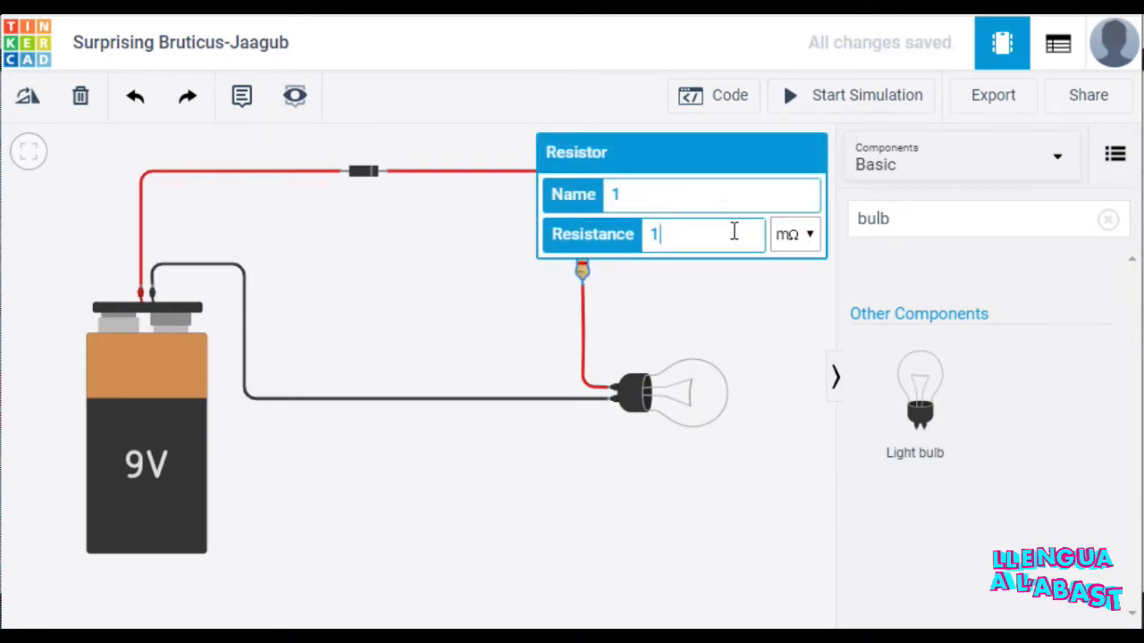
left_click(792, 281)
left_click(860, 107)
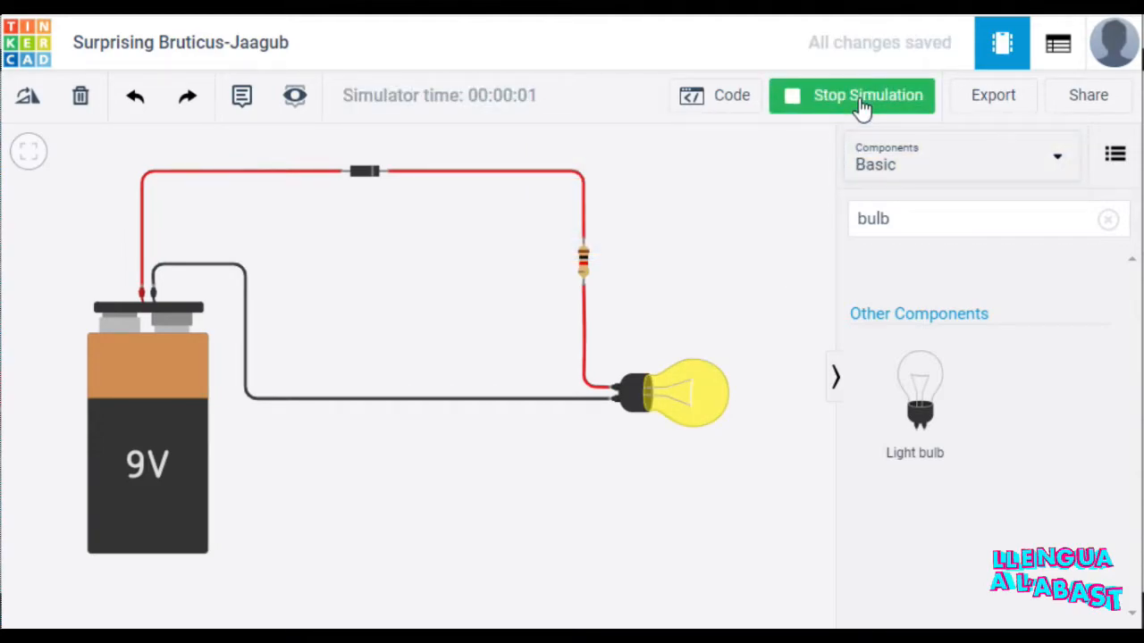
- Stop the simulation, search the components for "multimeter" and place one above the diode, leaving room for its wires
left_click(860, 108)
triple_click(884, 219)
type("multi")
left_click(894, 256)
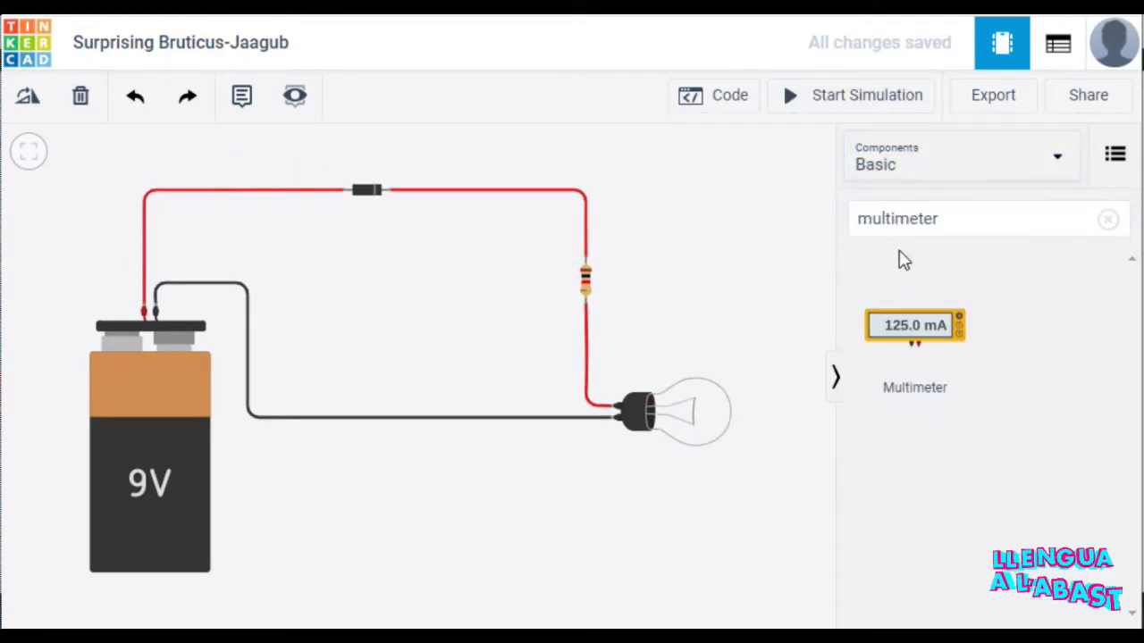
left_click_drag(920, 352, 370, 183)
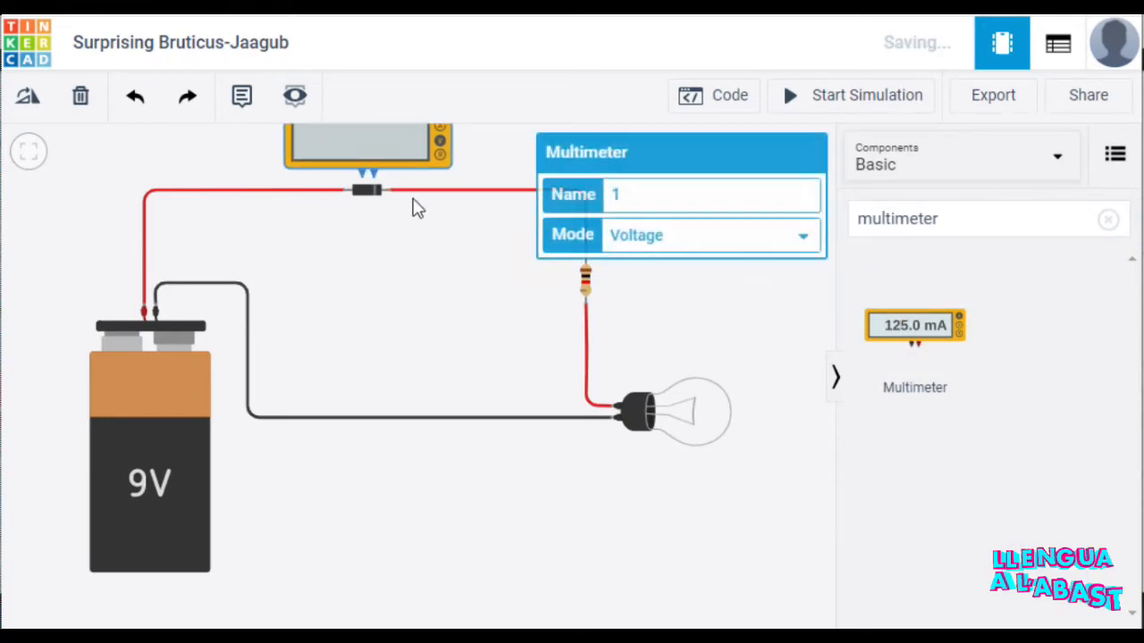
scroll(467, 310, "down", 1)
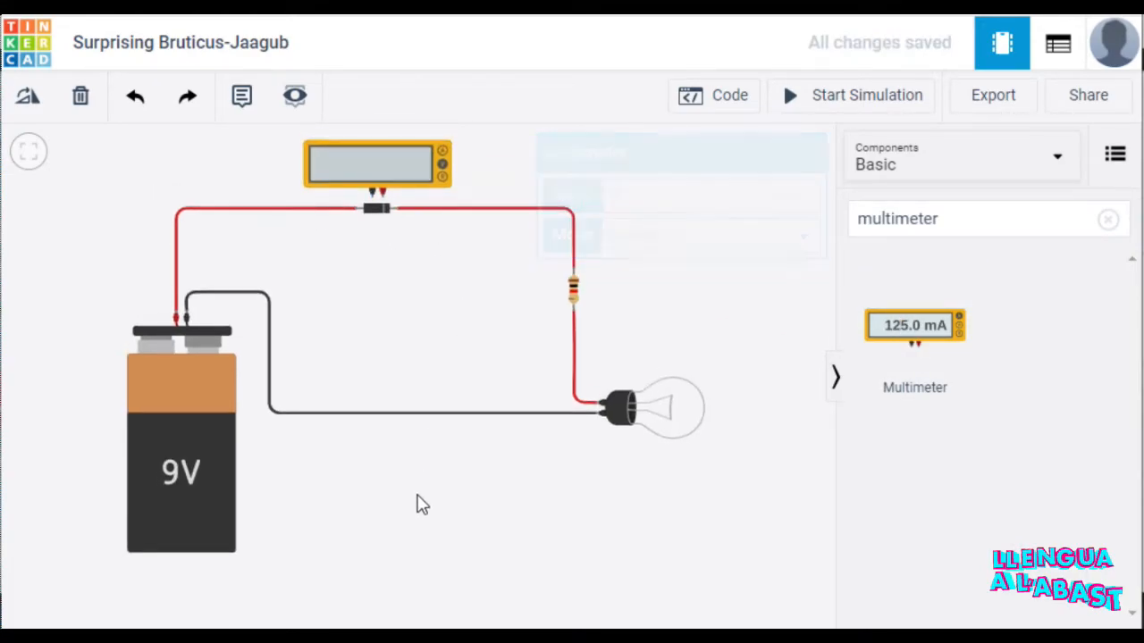
left_click_drag(421, 503, 399, 549)
left_click_drag(368, 198, 366, 145)
- Connect the multimeter's negative terminal to the diode's cathode with a wire and colour it black
left_click(347, 197)
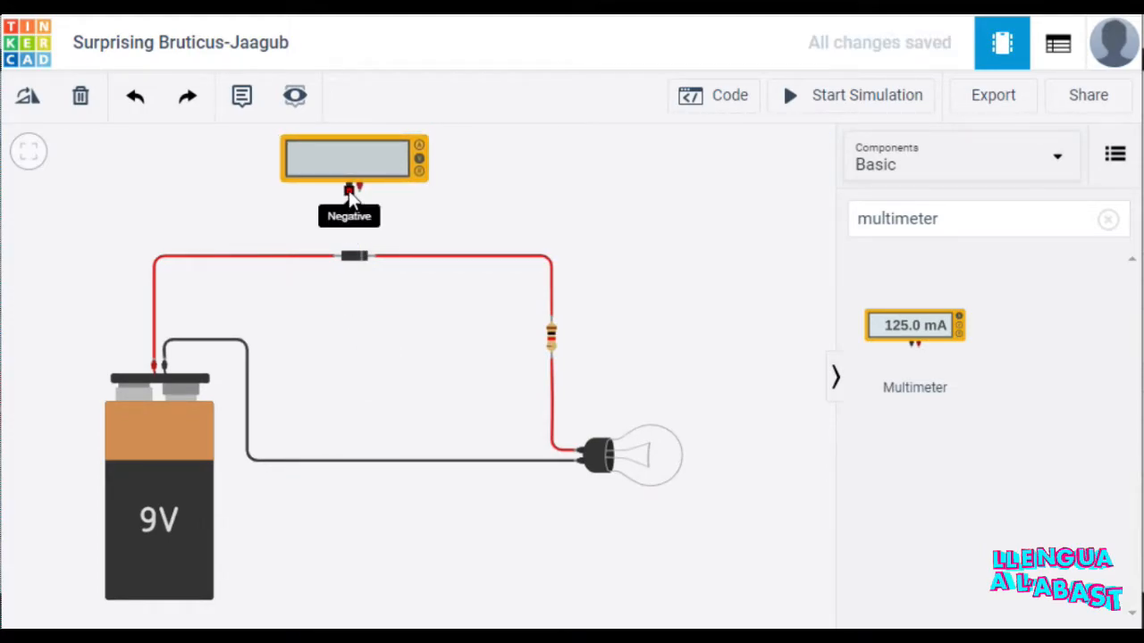
left_click(348, 190)
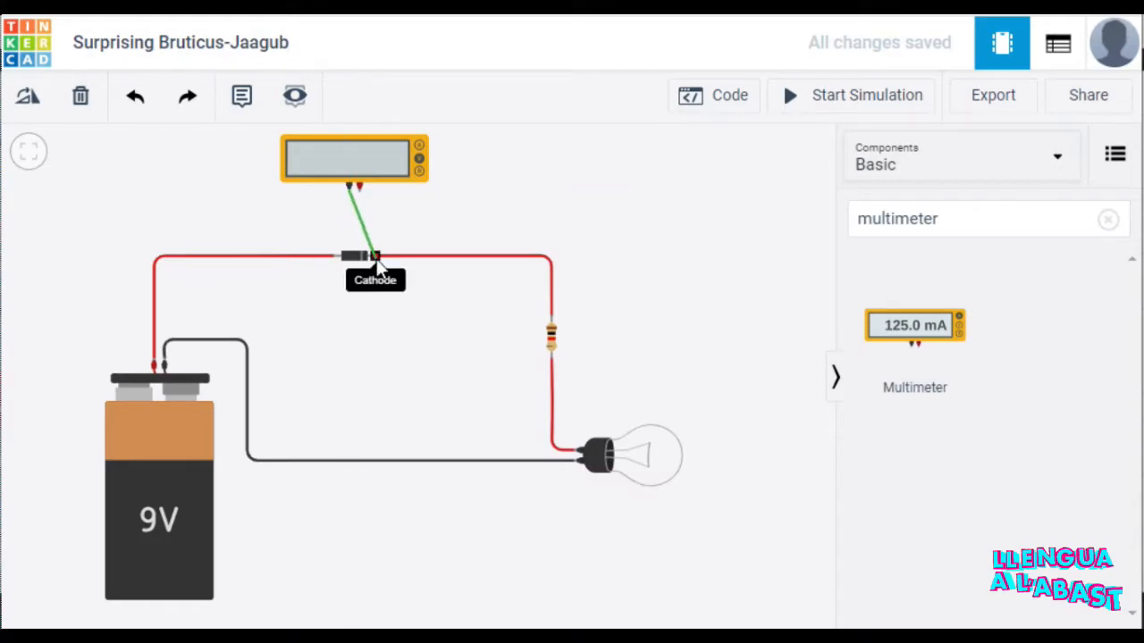
left_click(376, 258)
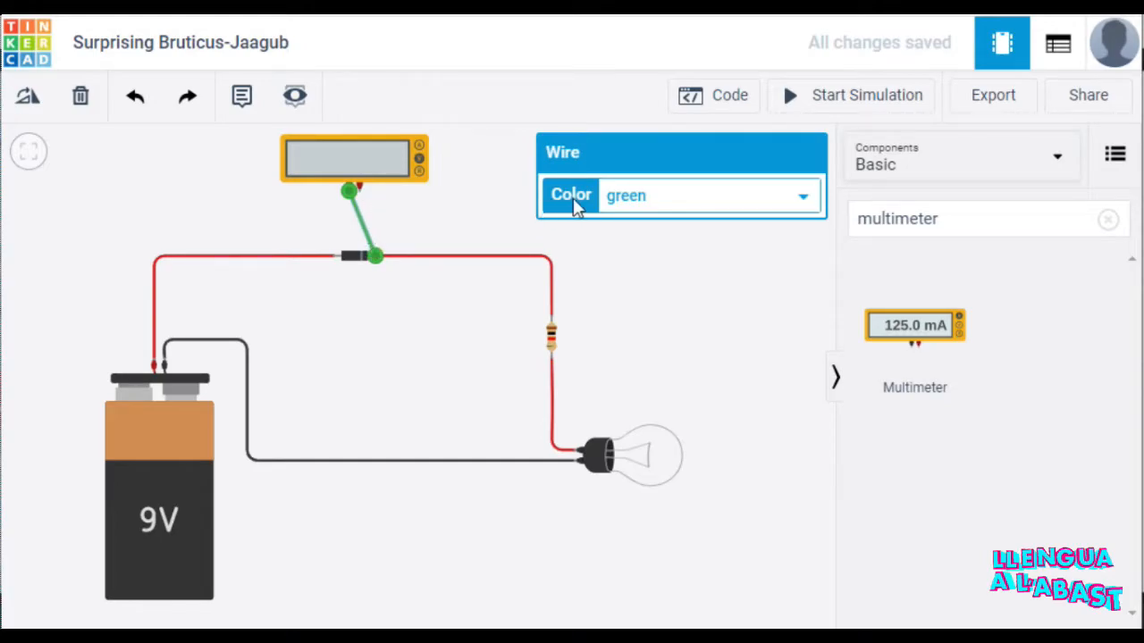
left_click(681, 210)
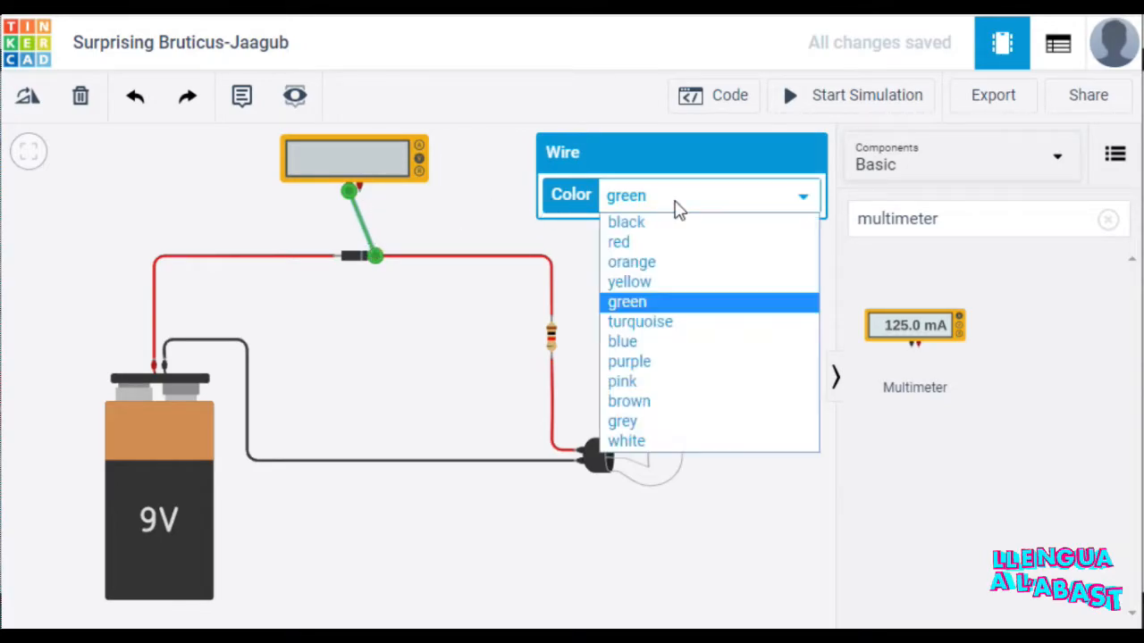
left_click(626, 222)
left_click(460, 239)
- Connect the multimeter's positive terminal to the diode's anode with a wire and colour it red
left_click(357, 187)
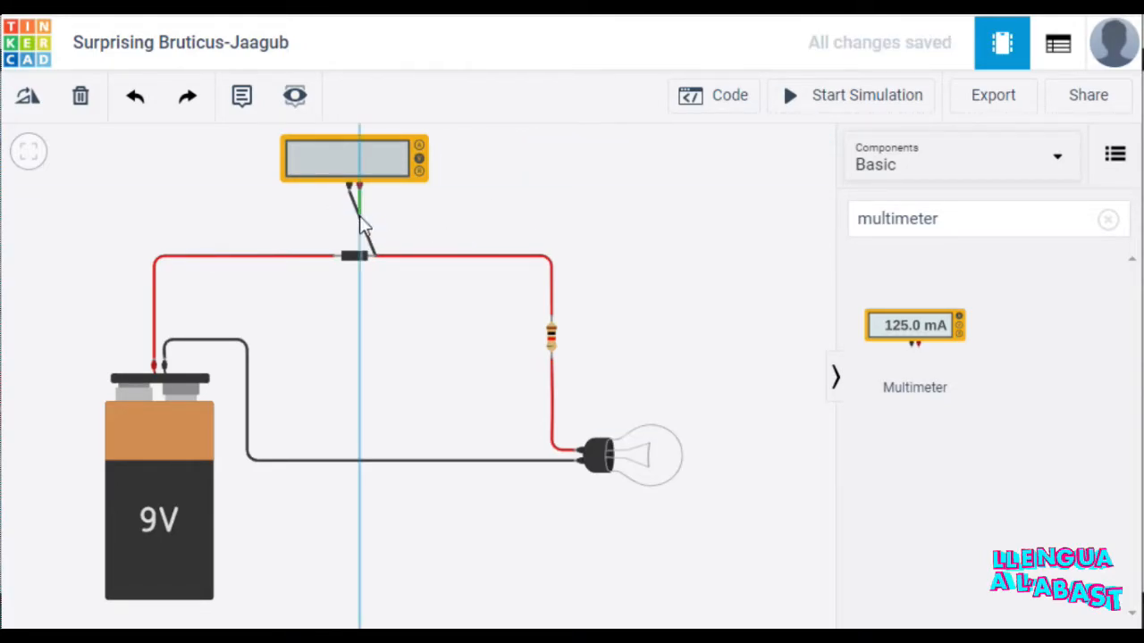
left_click(333, 257)
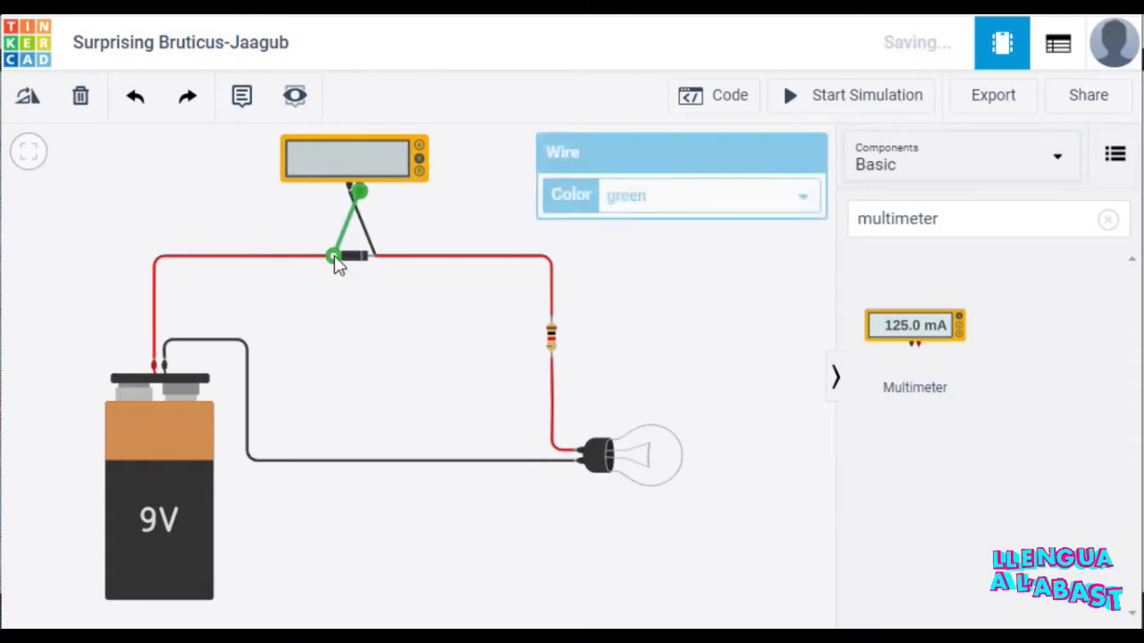
left_click(621, 198)
left_click(636, 243)
left_click(697, 323)
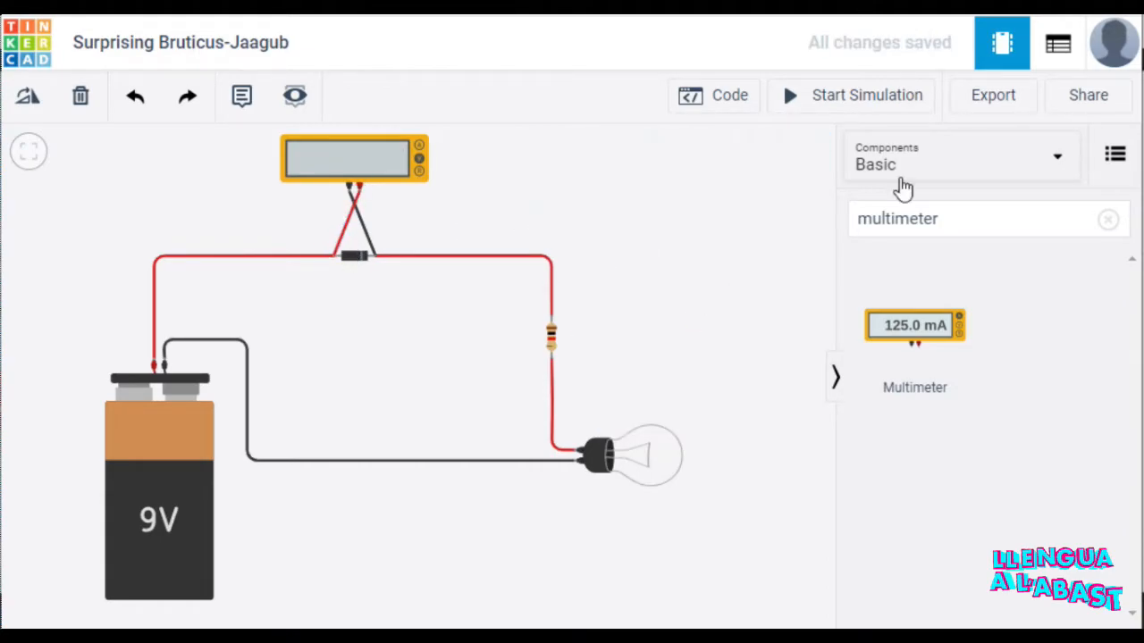
- Run the simulation to measure the voltage across the diode with the multimeter
left_click(888, 96)
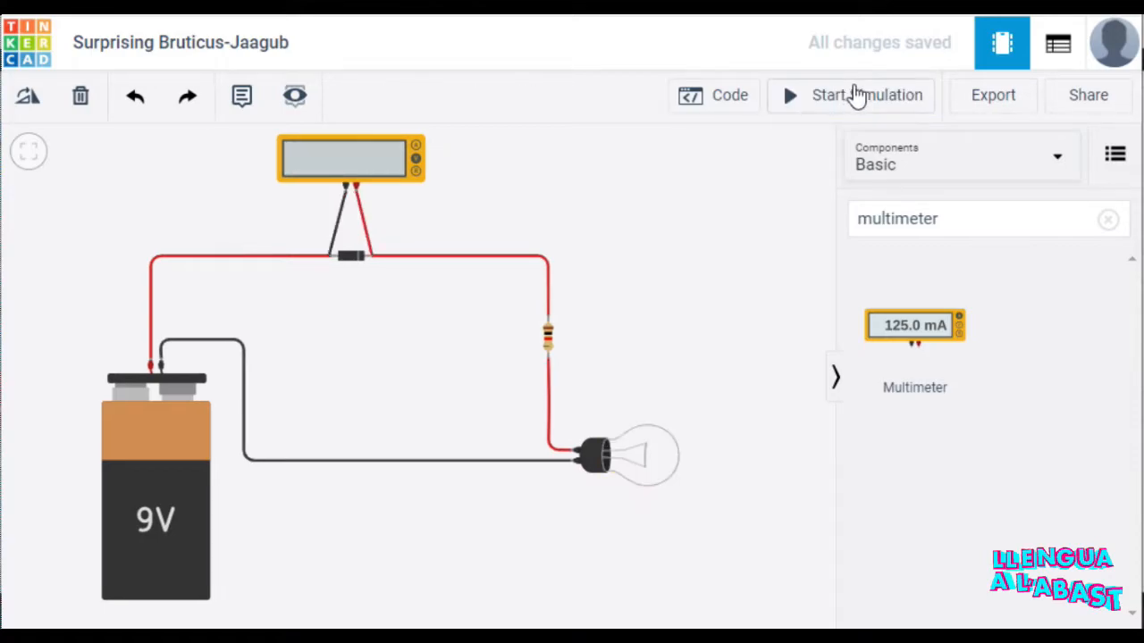
left_click(849, 96)
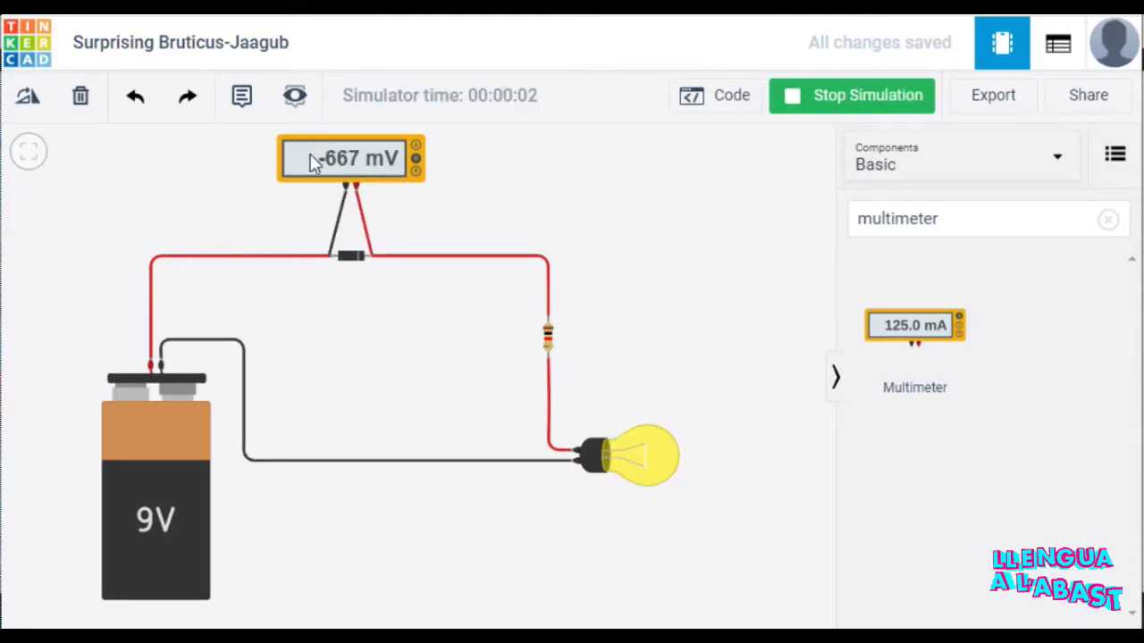
left_click(351, 161)
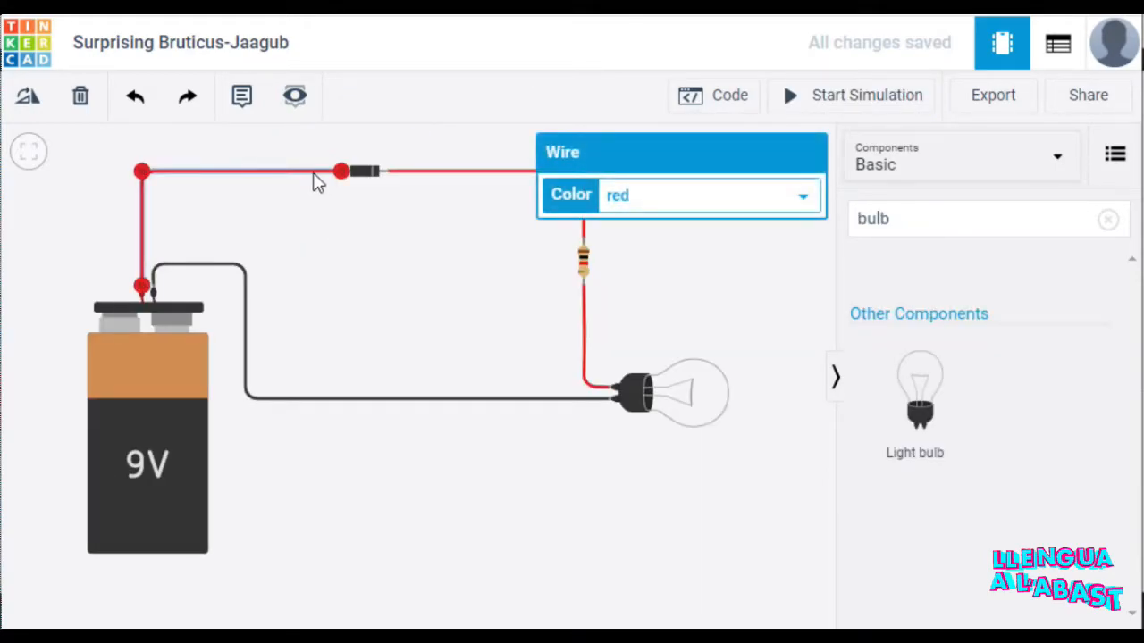
- Delete the two red wires joining the diode to the battery and to the resistor
key("Delete")
left_click(402, 179)
left_click(411, 177)
key("Delete")
- Rotate the diode 180° so that its cathode faces the battery side
left_click(368, 174)
key("r")
key("r")
key("r")
key("r")
key("r")
key("r")
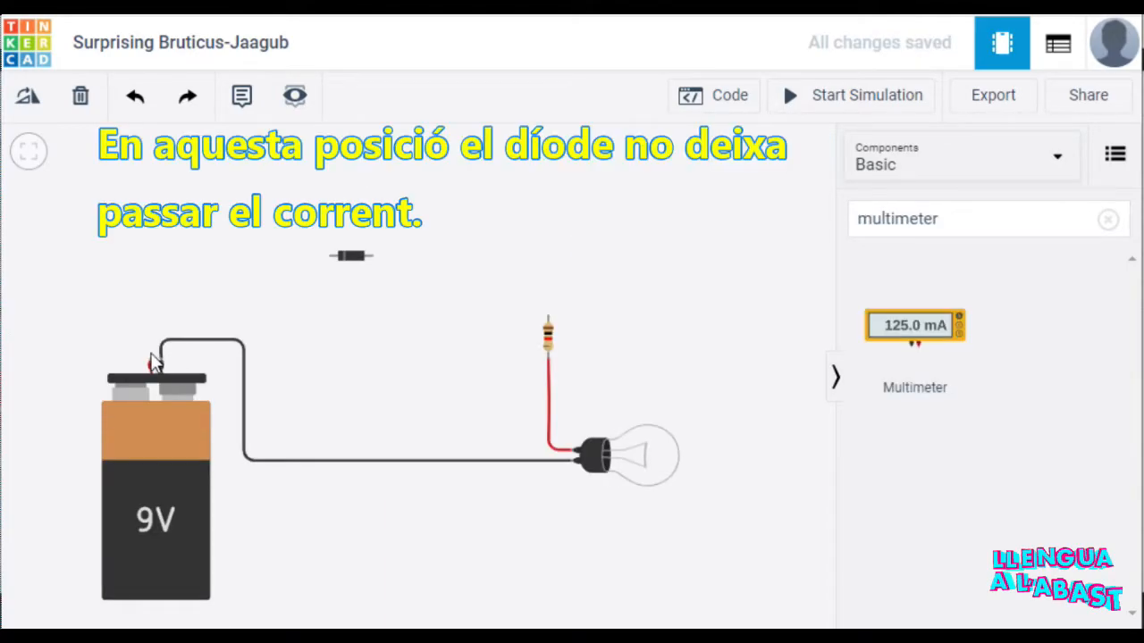
- Connect the battery's positive terminal to the diode's cathode with a right-angled green wire
left_click(154, 361)
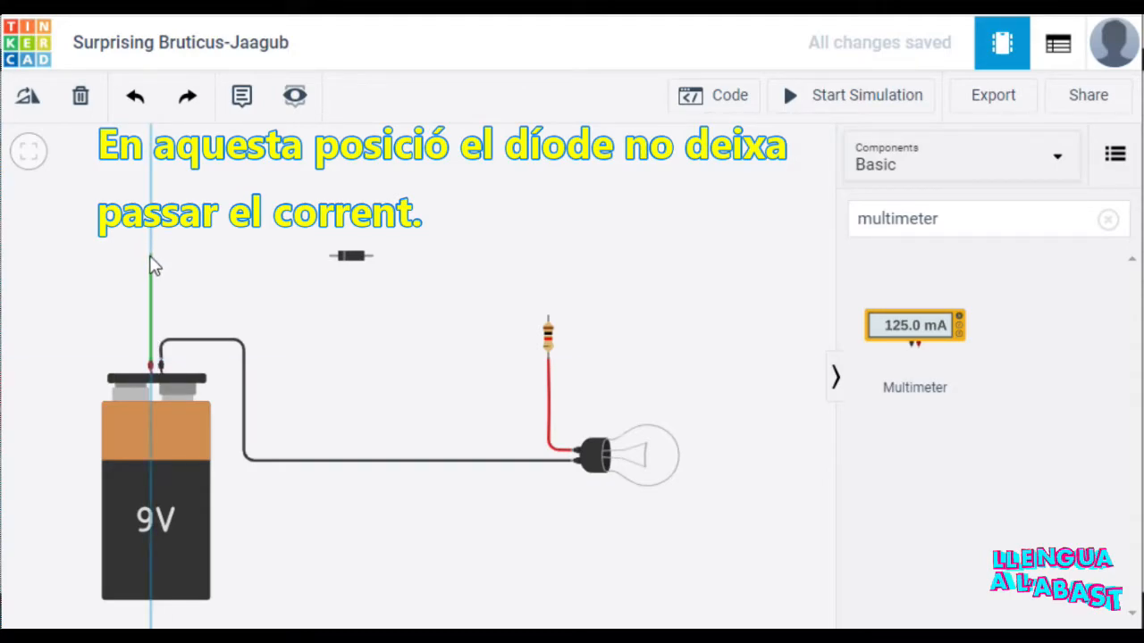
left_click(151, 257)
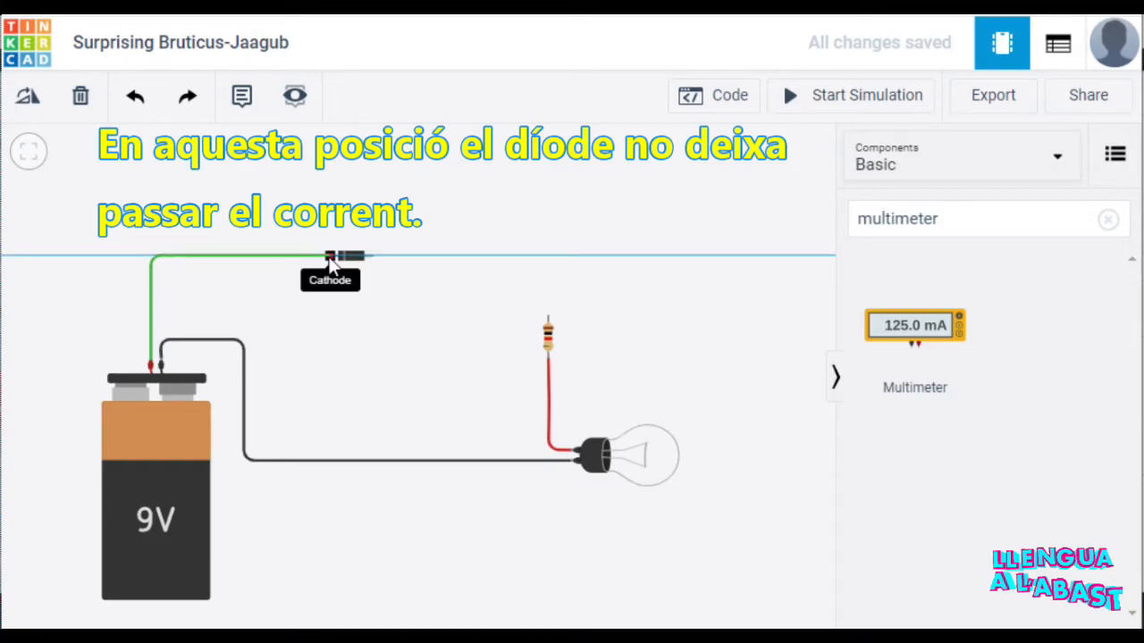
left_click(330, 260)
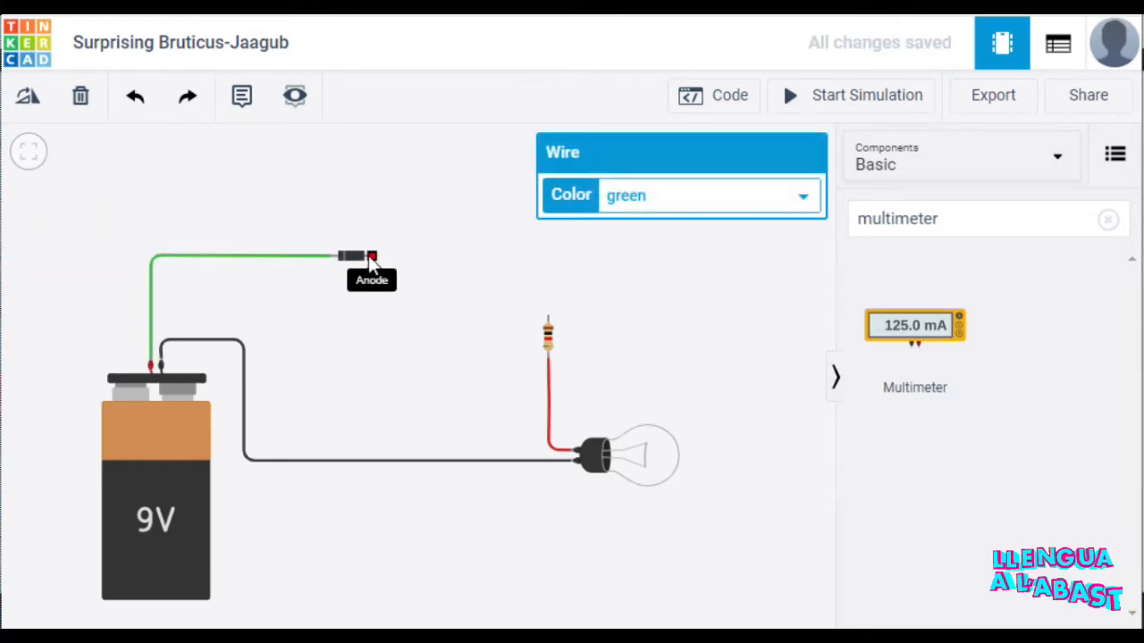
- Connect the diode's anode to the resistor's upper lead with a right-angled green wire and straighten its corner
left_click(367, 259)
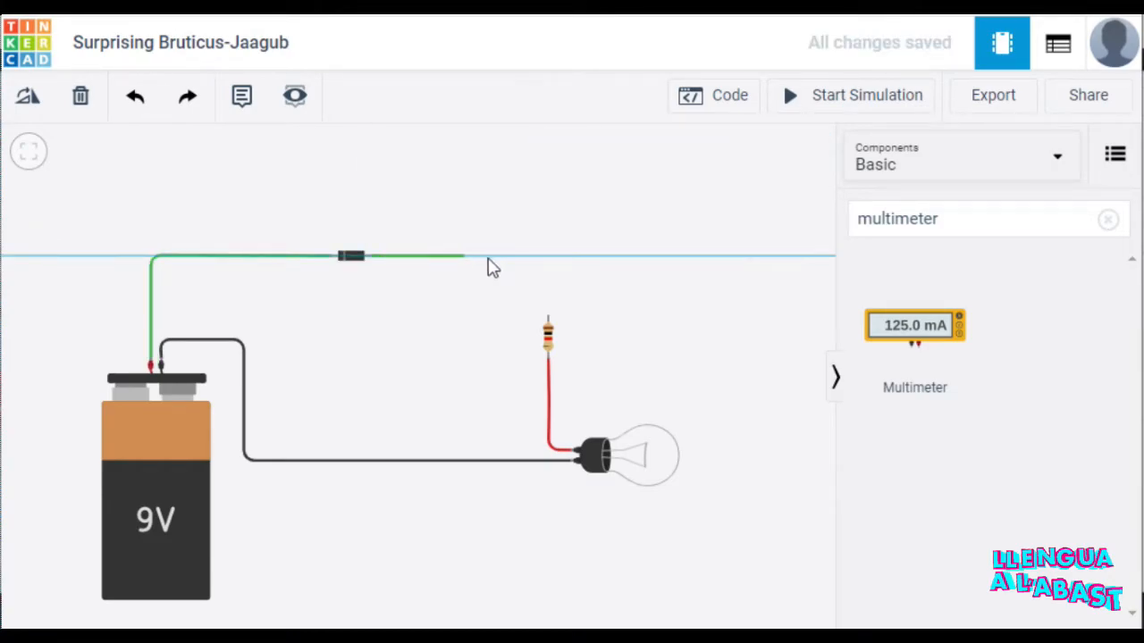
left_click(547, 257)
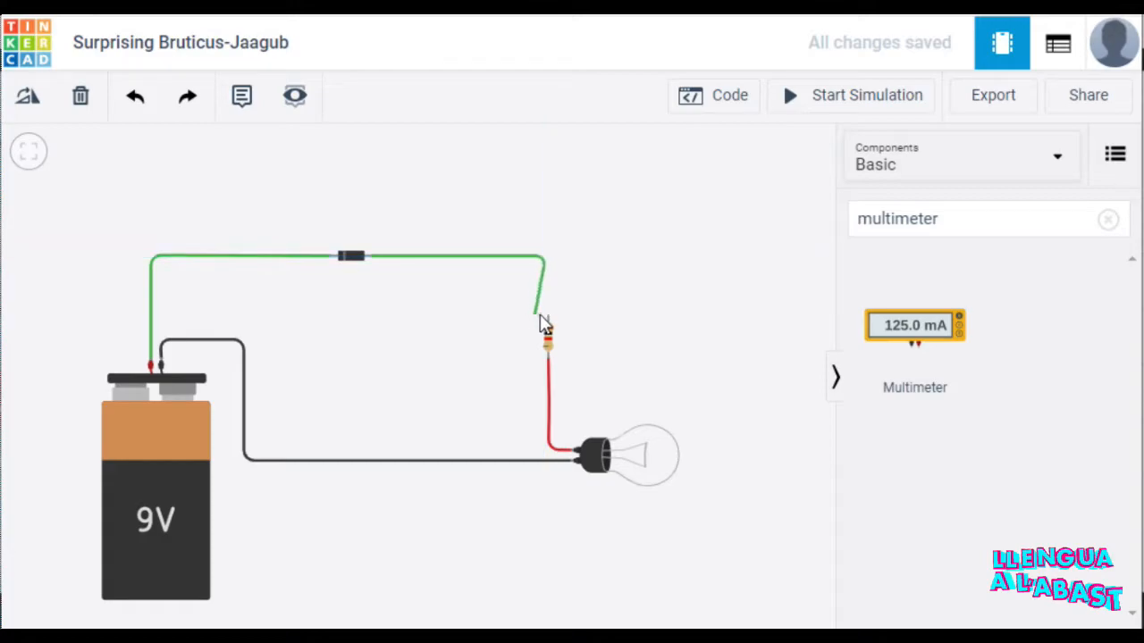
left_click(548, 320)
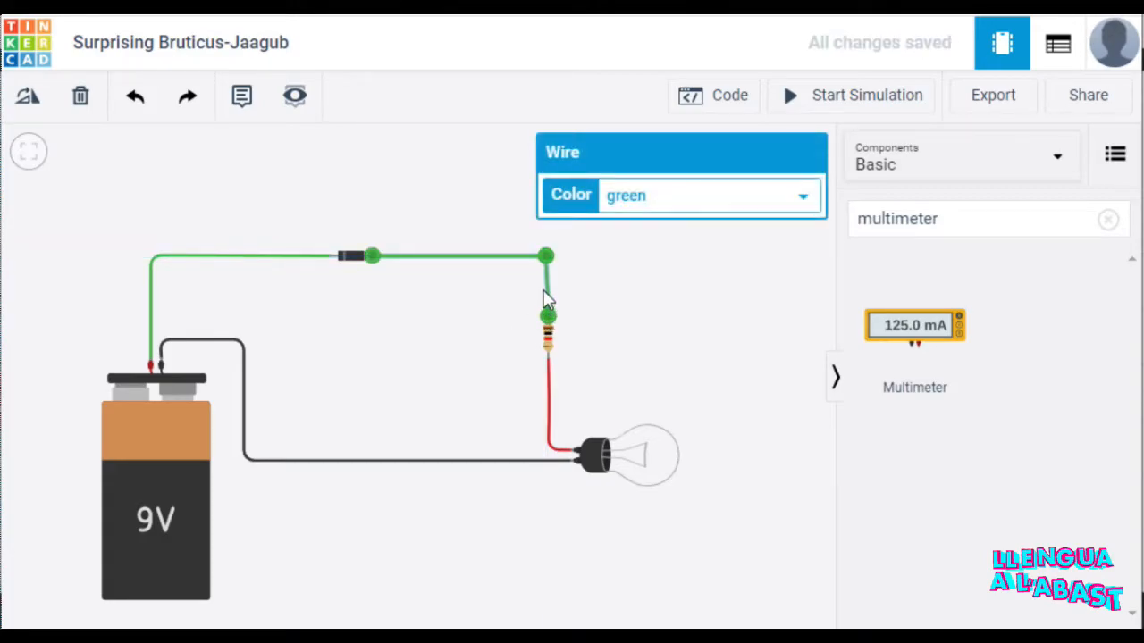
mouse_move(547, 259)
left_mouse_down()
mouse_move(561, 259)
mouse_move(548, 257)
left_mouse_up()
left_click(577, 287)
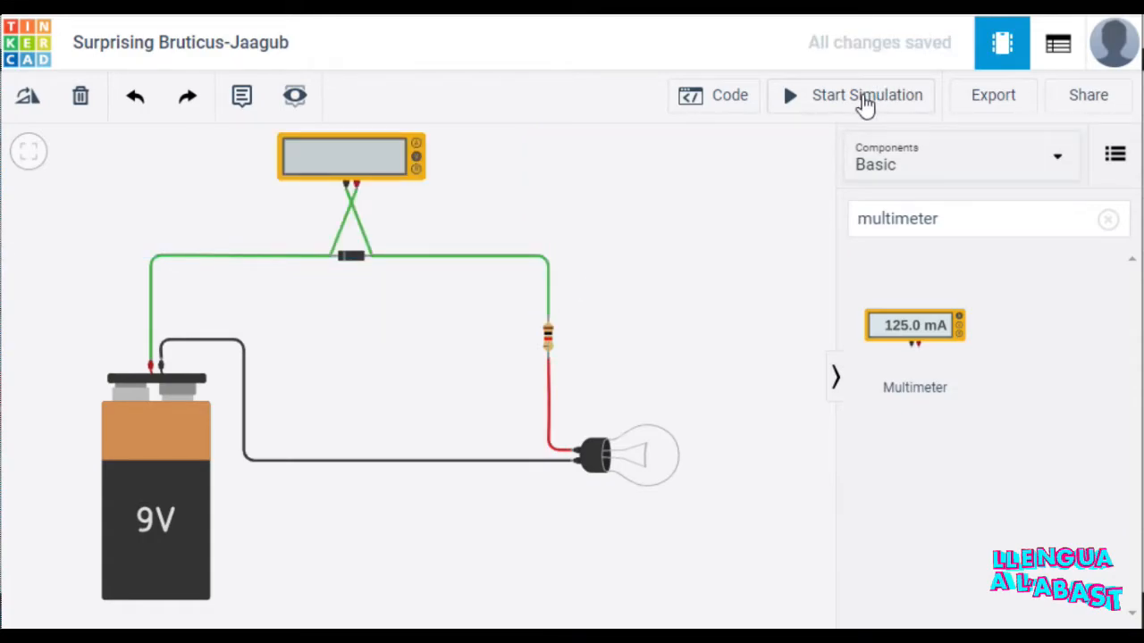
- Simulate the circuit with the reversed diode to read the voltage across it
left_click(862, 106)
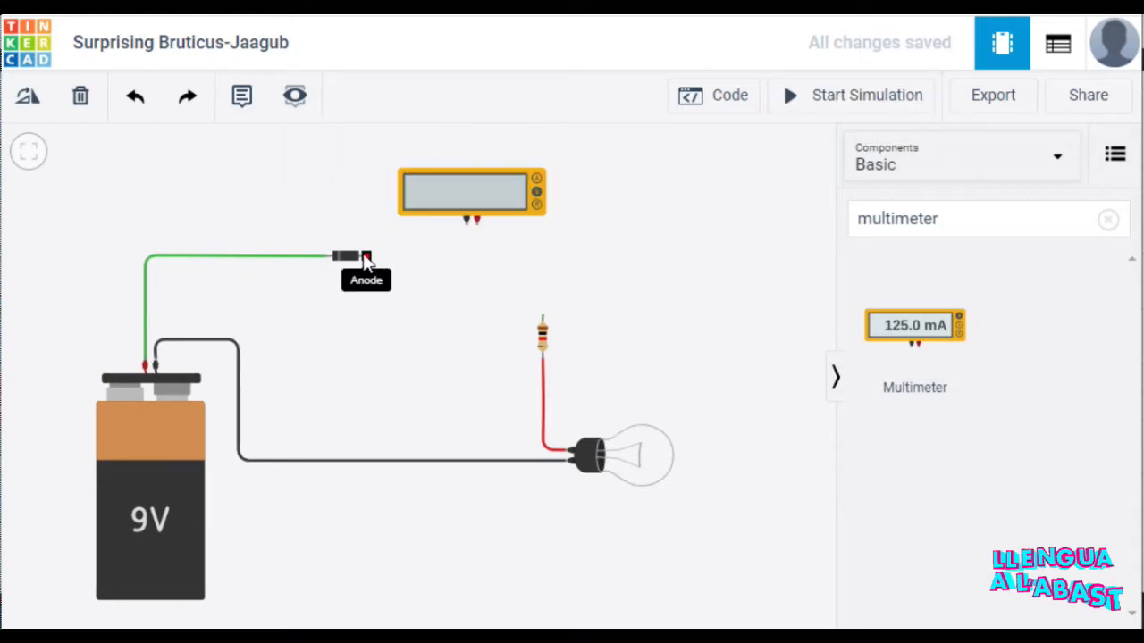
- Wire the multimeter in series, joining its positive terminal to the diode's anode and its negative terminal to the resistor's upper lead
left_click(363, 259)
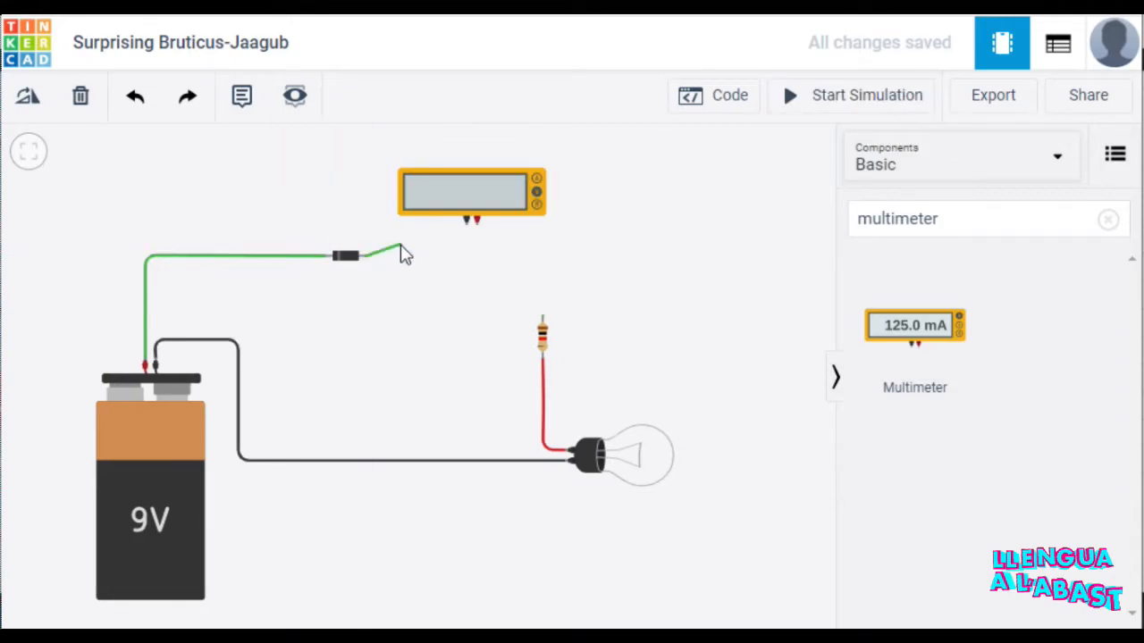
left_click(477, 222)
mouse_move(462, 191)
left_mouse_down()
mouse_move(452, 148)
mouse_move(441, 155)
mouse_move(462, 182)
left_mouse_up()
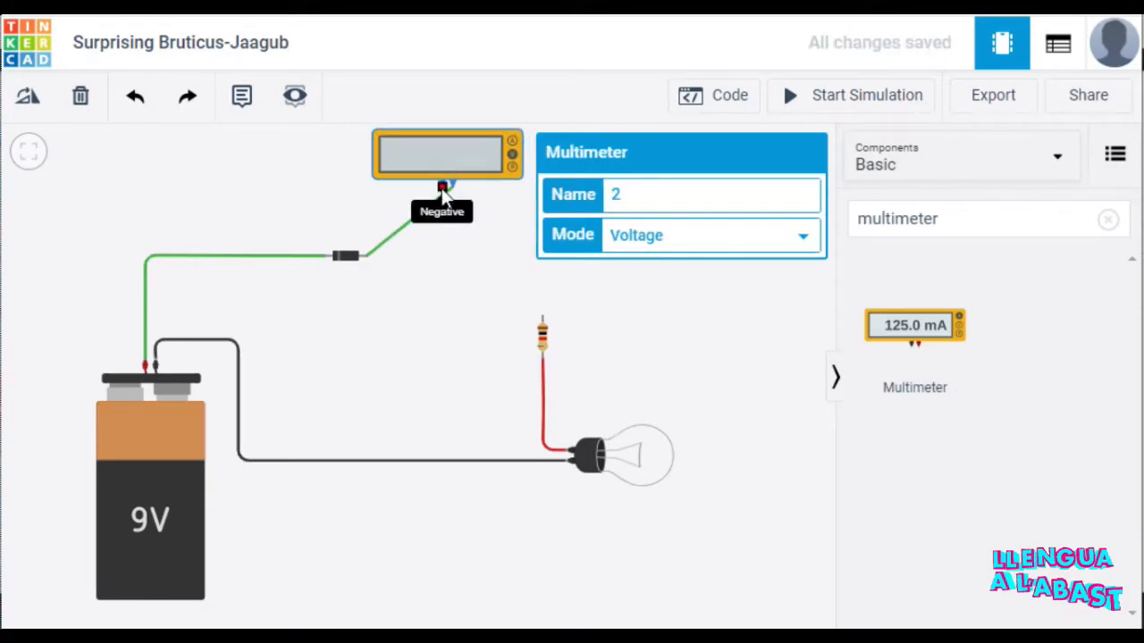
left_click(445, 183)
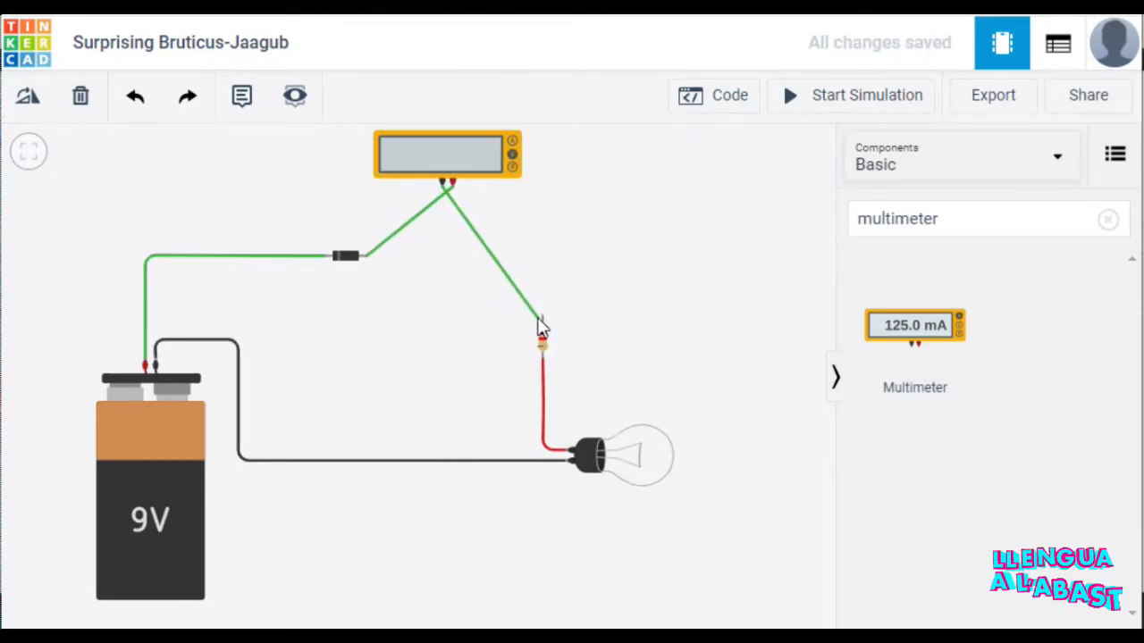
left_click(541, 319)
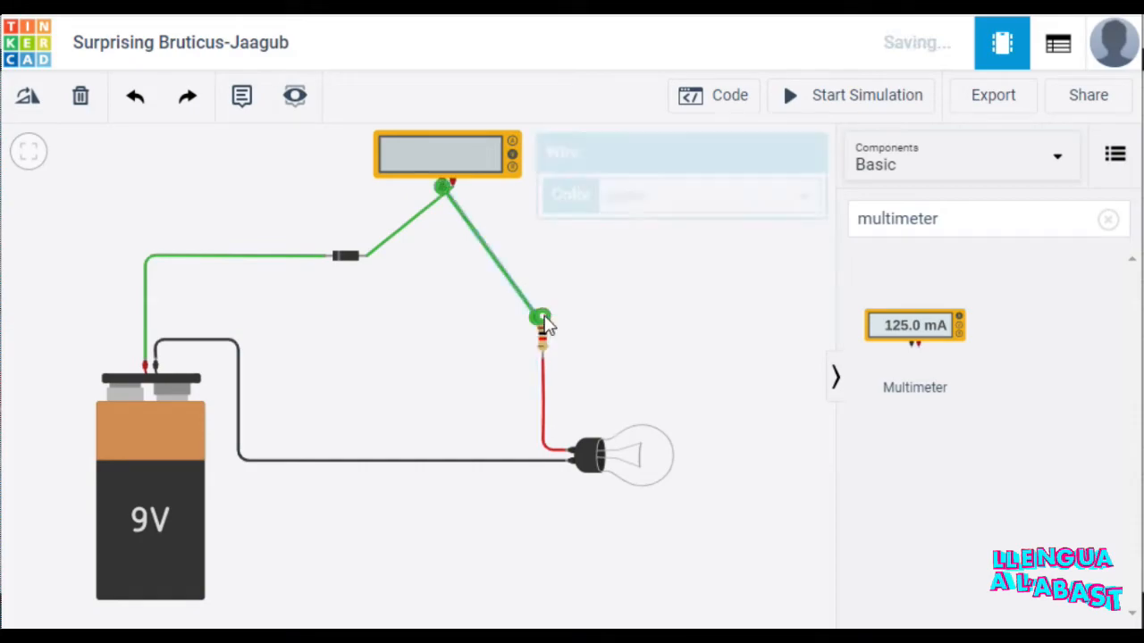
left_click(590, 348)
- Set the multimeter to Amperage mode and simulate the reversed-diode circuit to measure its current
left_click(503, 161)
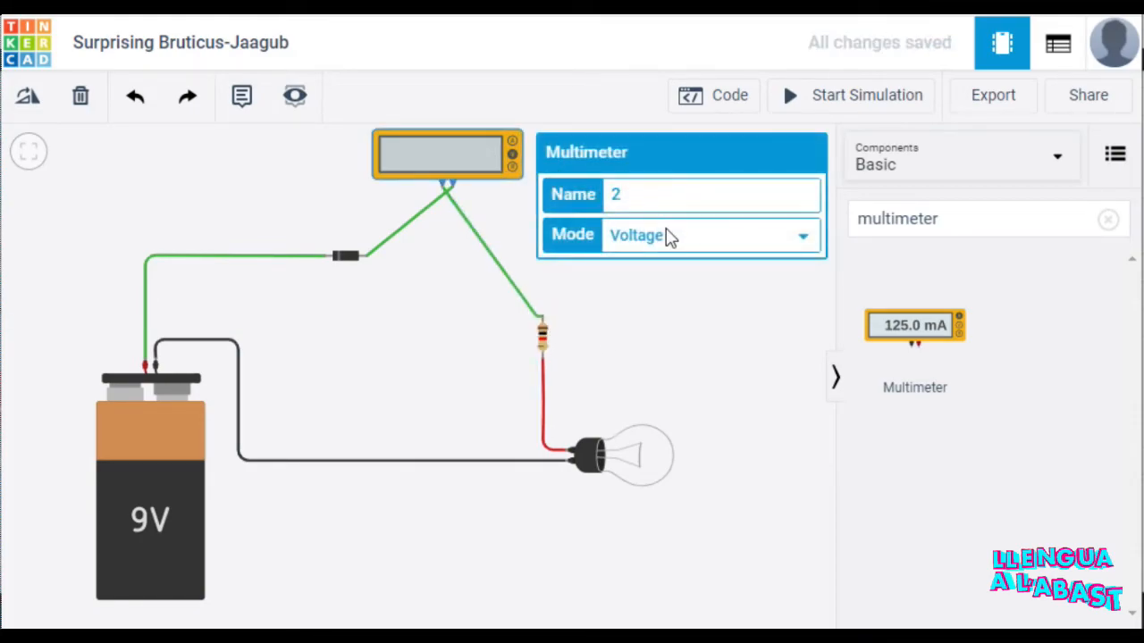
left_click(669, 236)
left_click(646, 263)
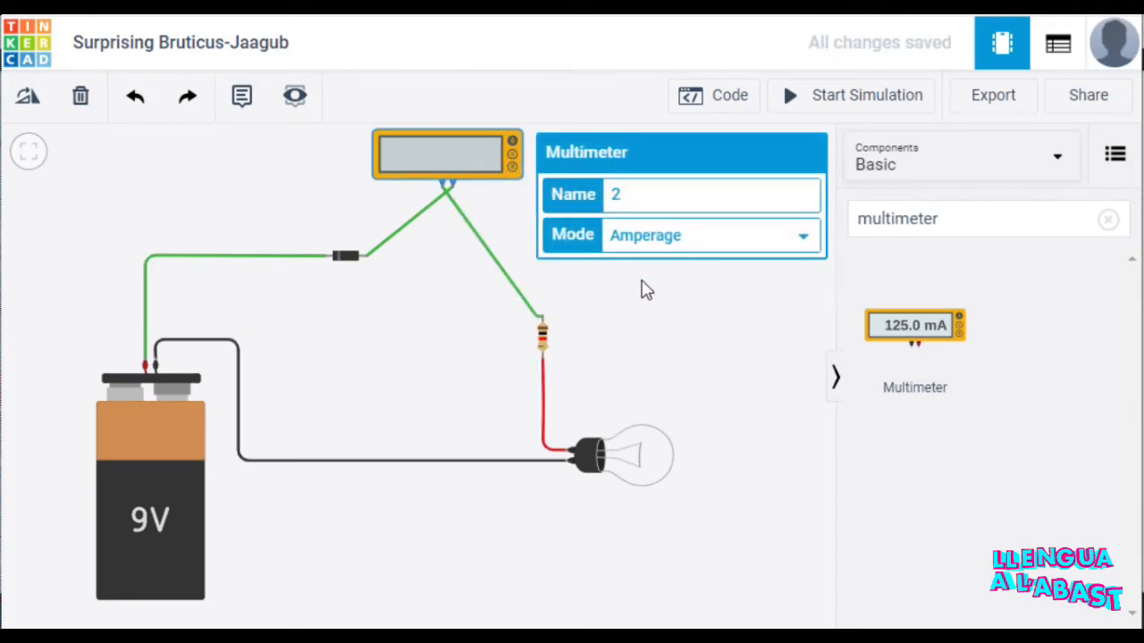
left_click(652, 313)
left_click(880, 103)
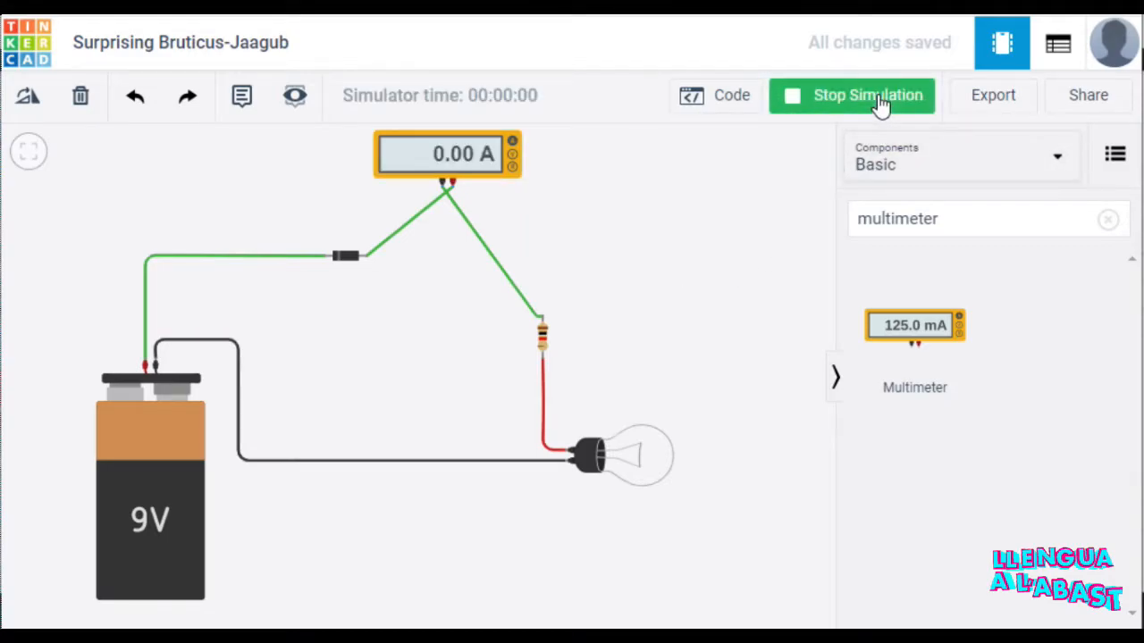
left_click(831, 99)
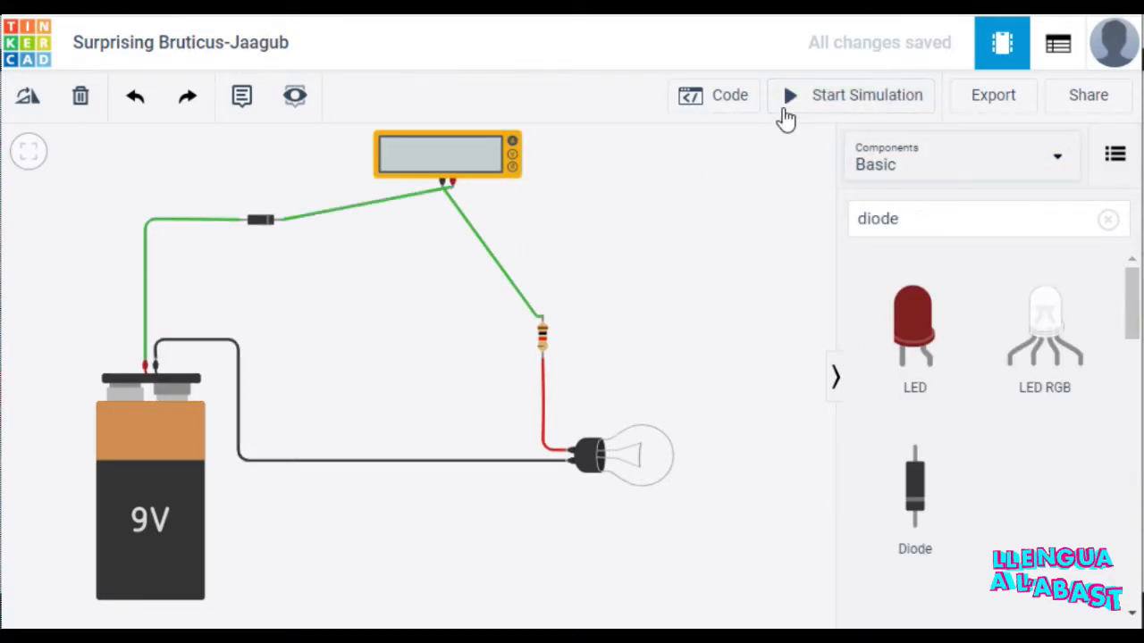
- Run the simulation with the repositioned diode to measure the circuit's current, and stop it
left_click(800, 103)
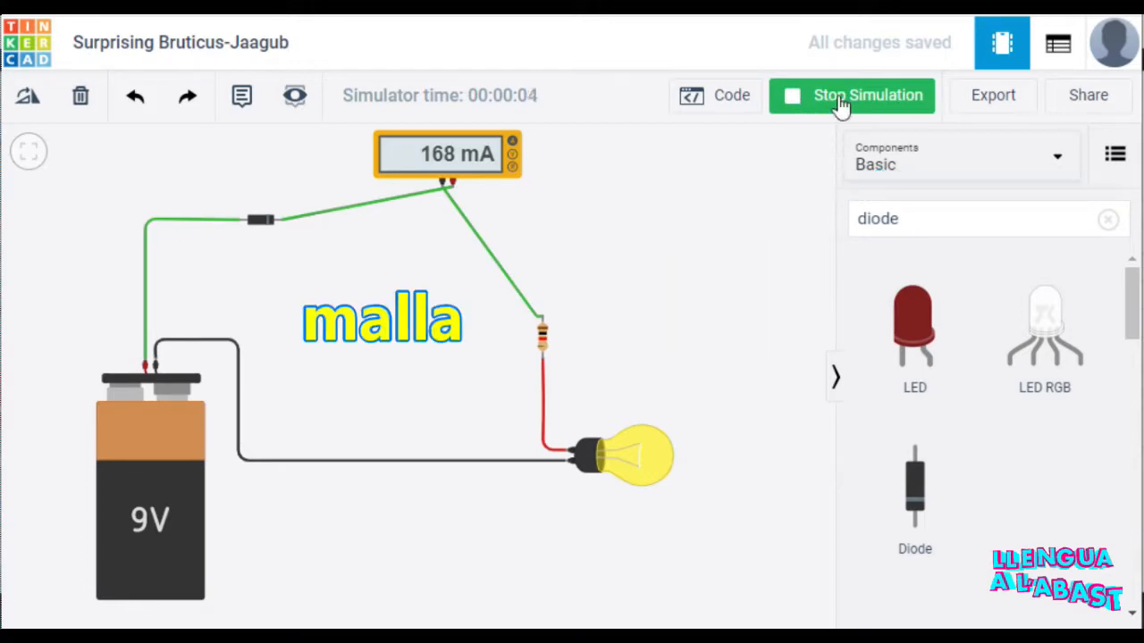
left_click(840, 100)
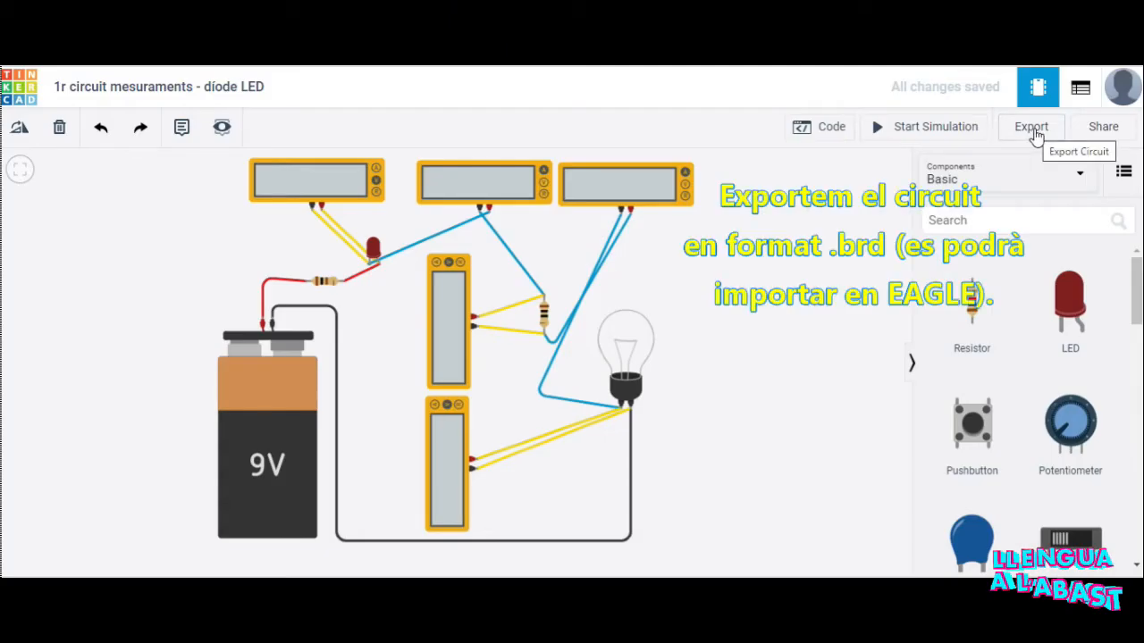
- Export the LED measurement circuit as an EAGLE .BRD file
left_click(1033, 130)
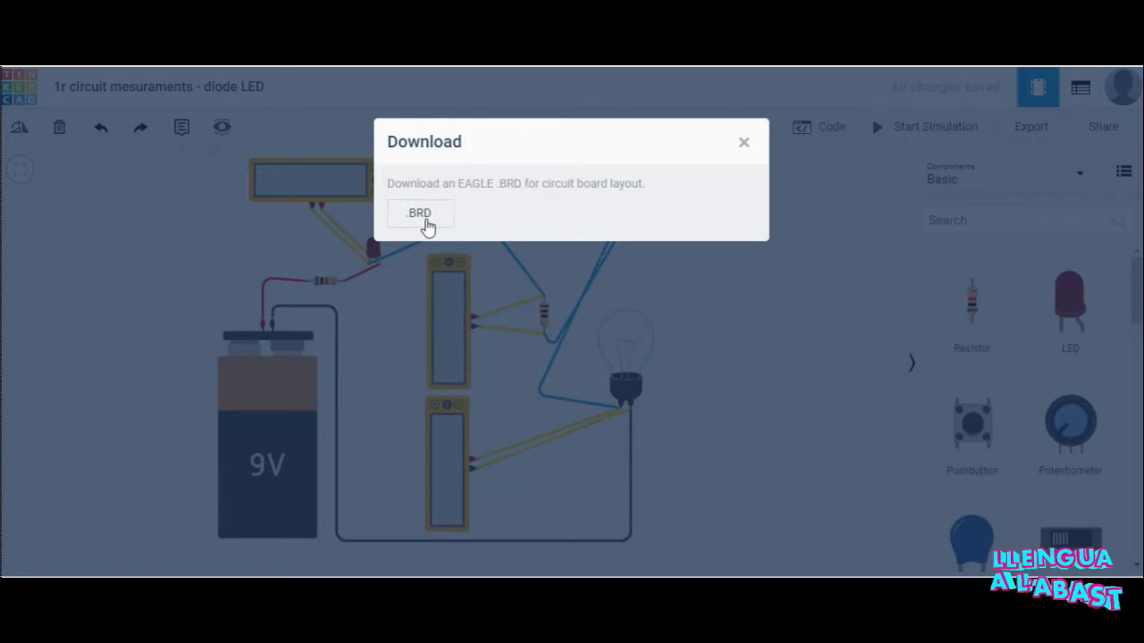
left_click(422, 216)
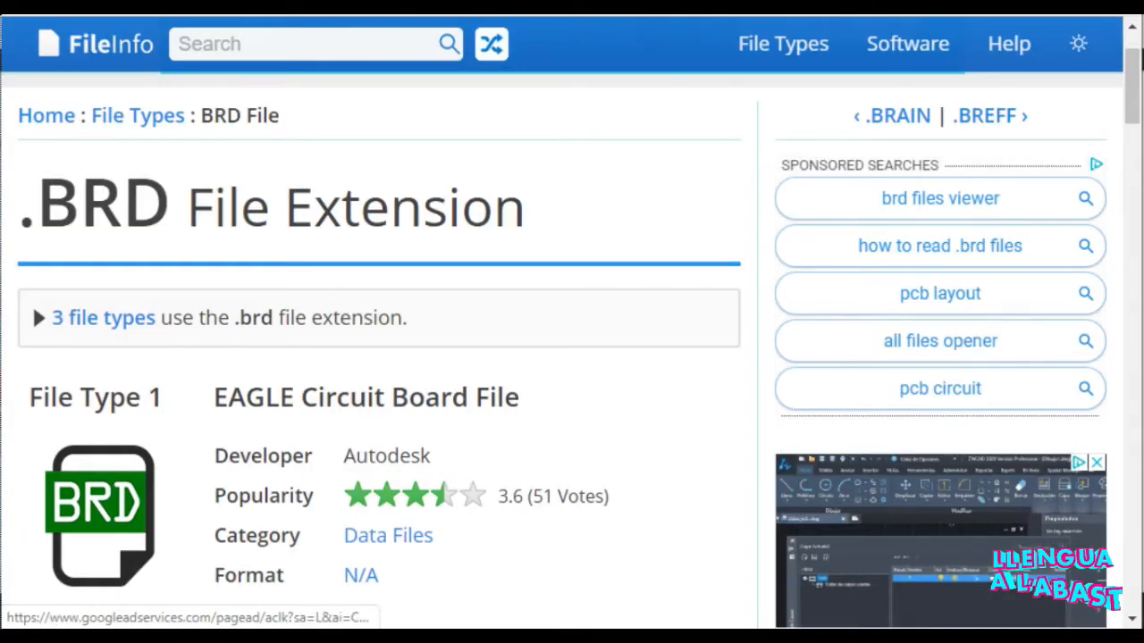
- Download the free Windows version of EAGLE from the Autodesk website
scroll(572, 348, "down", 5)
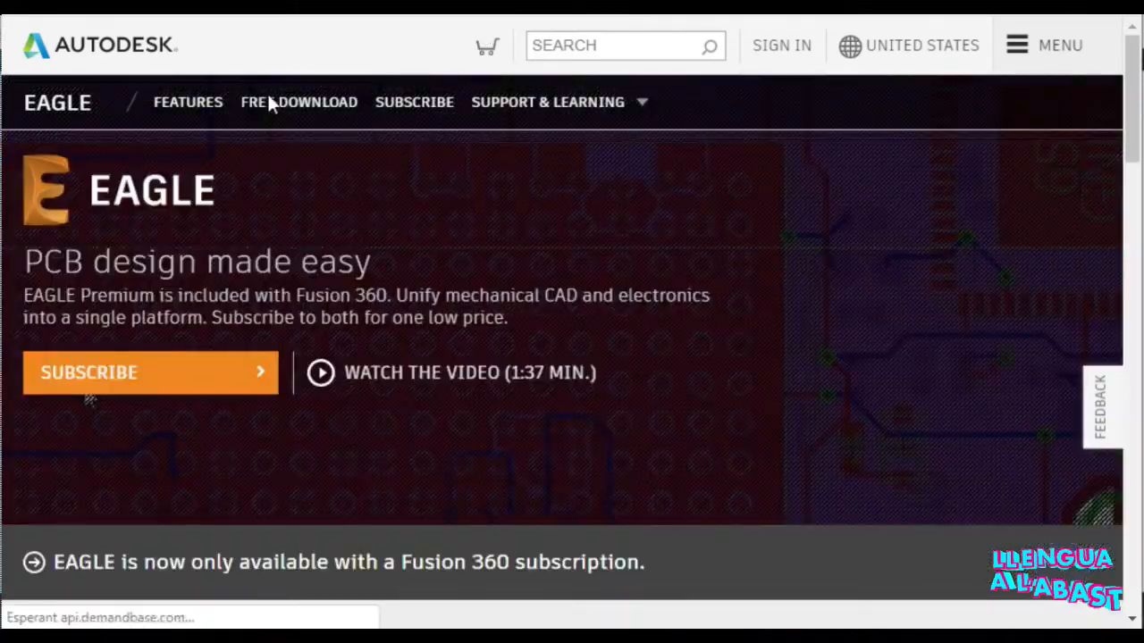
left_click(287, 104)
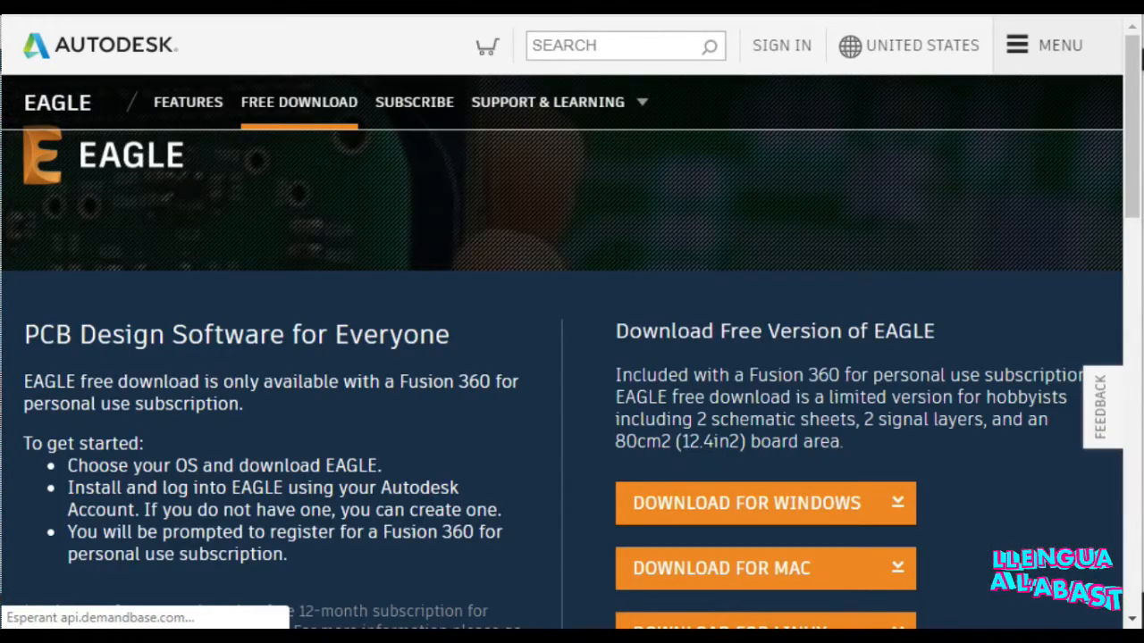
scroll(478, 465, "down", 3)
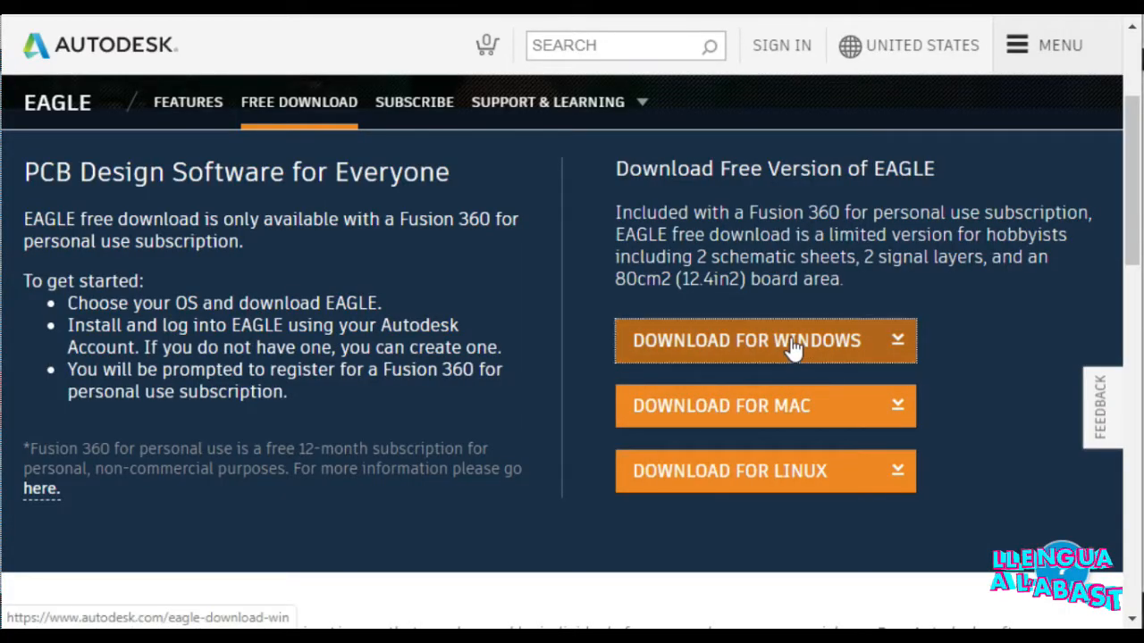
left_click(792, 342)
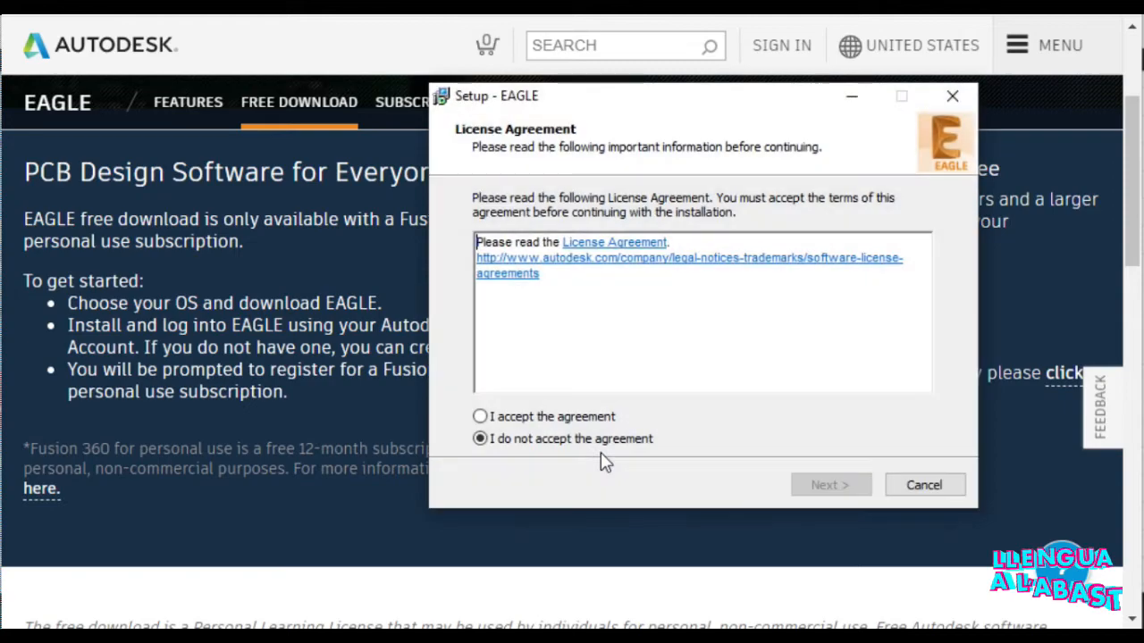
- Accept the license agreement, install EAGLE in c:\EAGLE 9.6.0 without a desktop shortcut, and launch it
left_click(579, 417)
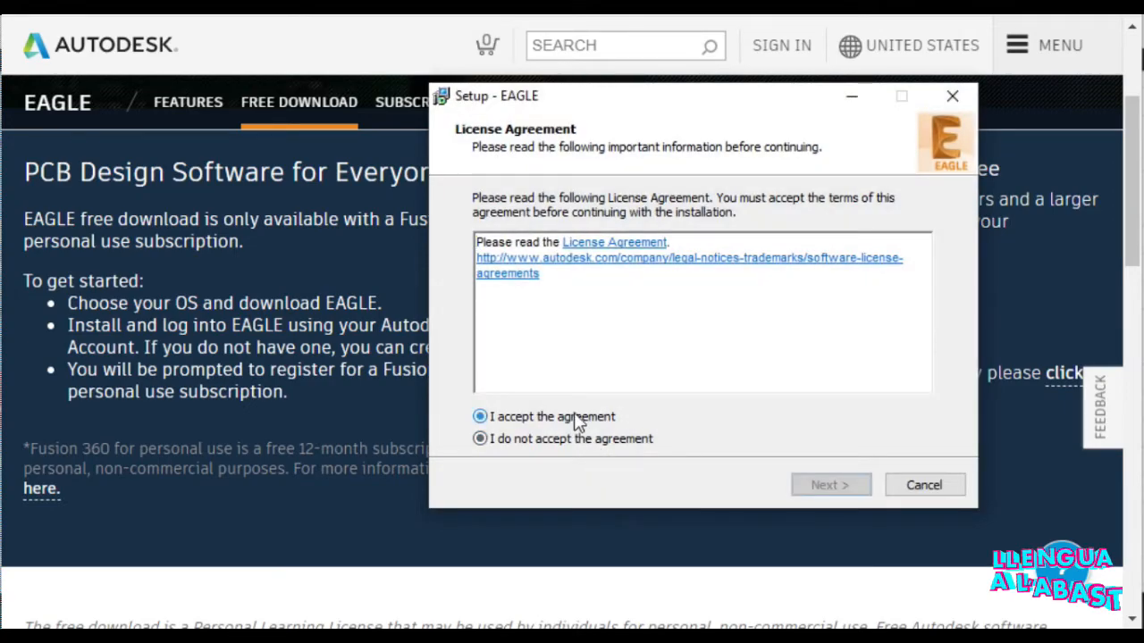
left_click(829, 486)
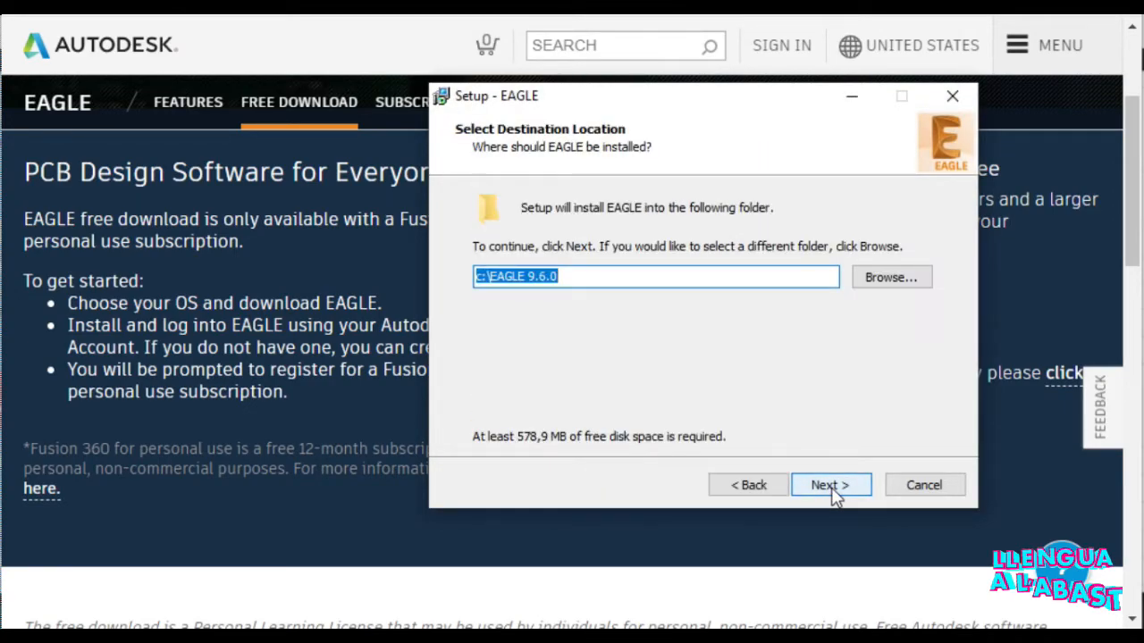
left_click(830, 488)
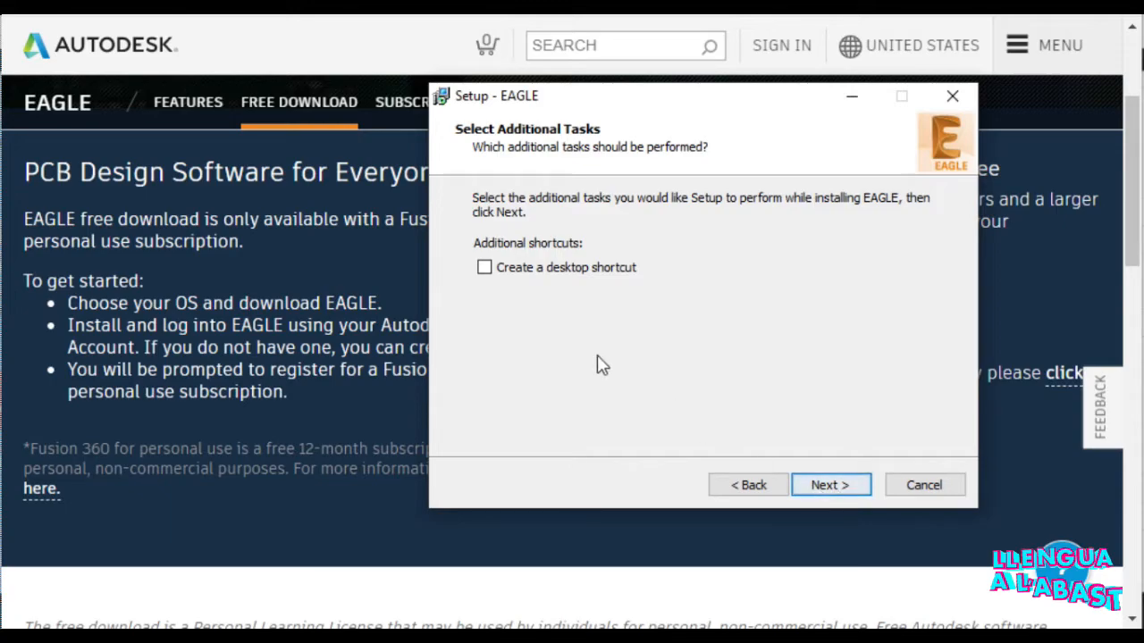
left_click(831, 488)
left_click(837, 491)
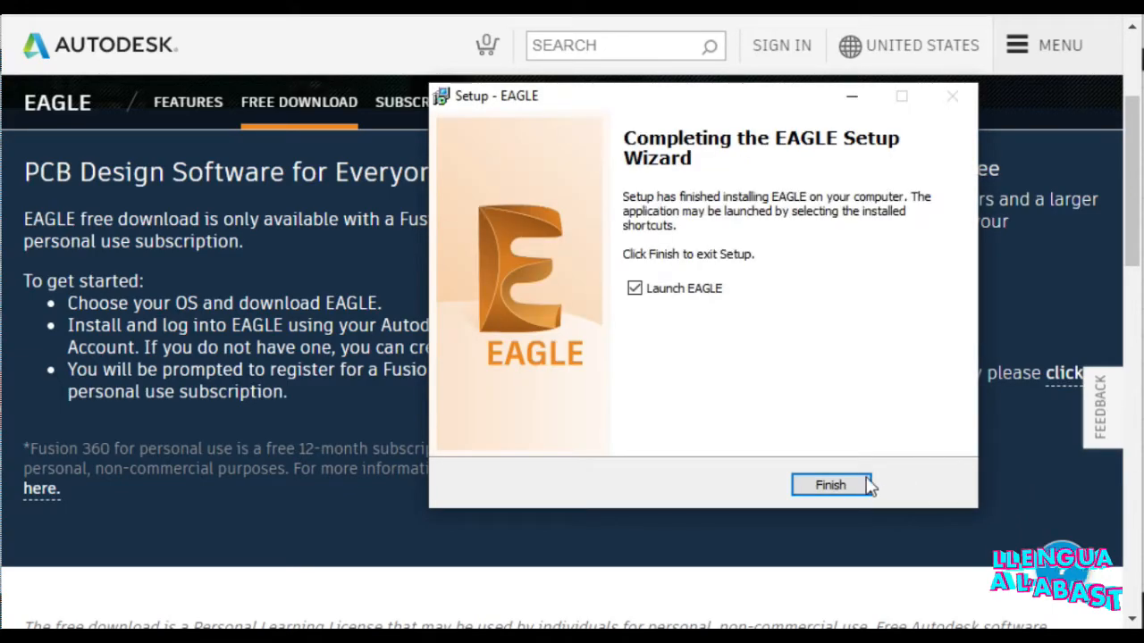
left_click(833, 484)
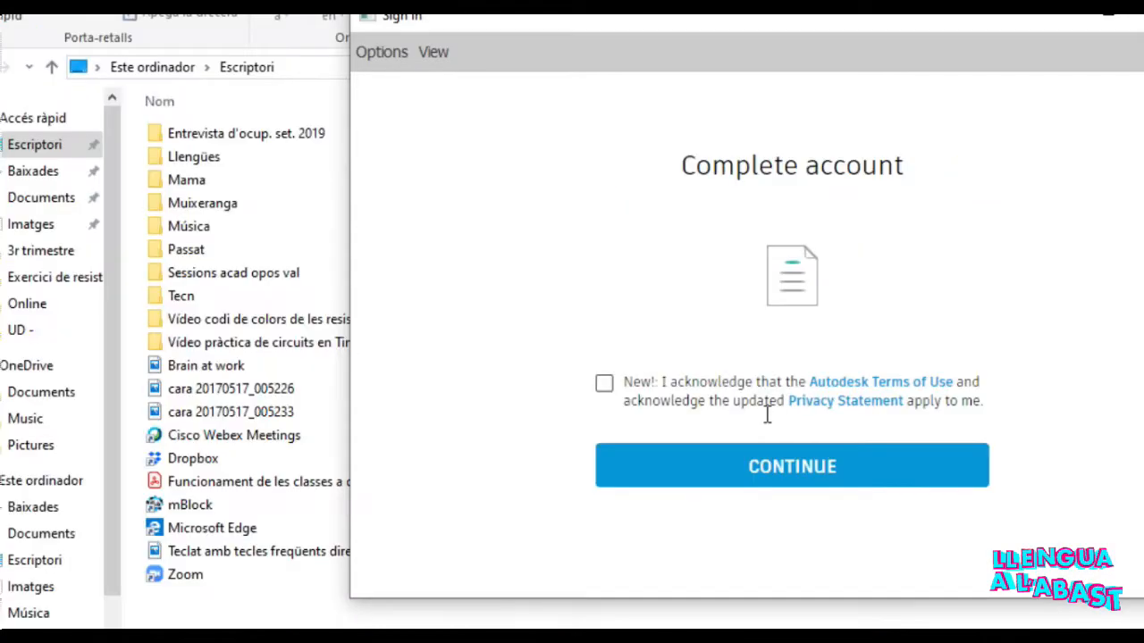
- Acknowledge the Autodesk Terms of Use and Privacy Statement to complete the account sign-in
left_click(605, 383)
left_click(807, 463)
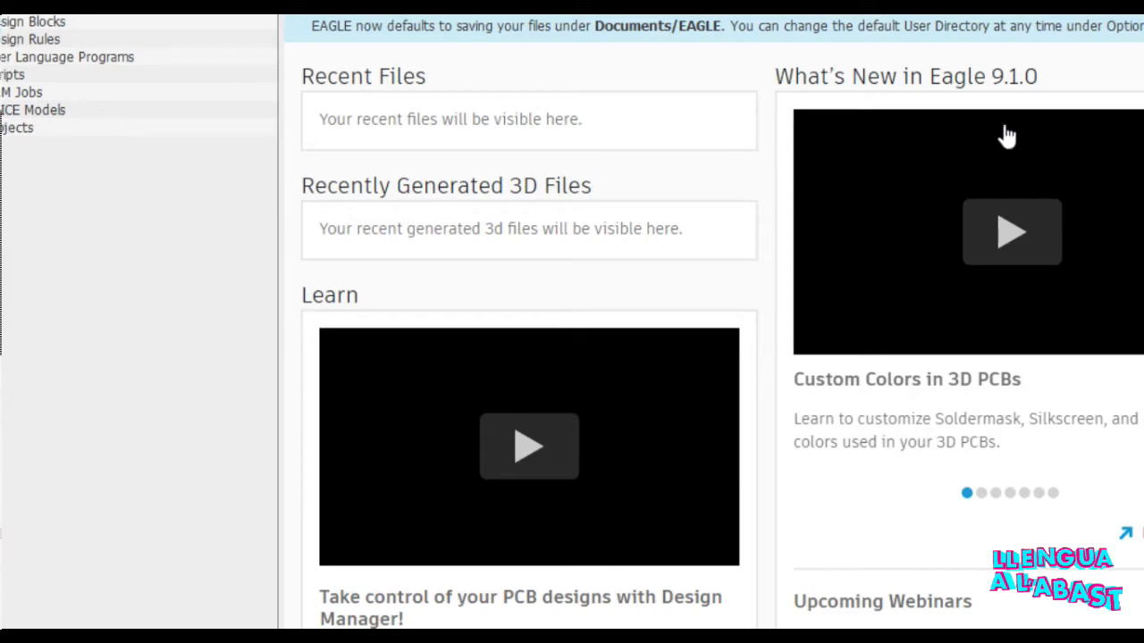
- Open the board file "1r circuit" from the Baixades folder in EAGLE
left_click(57, 44)
mouse_move(88, 92)
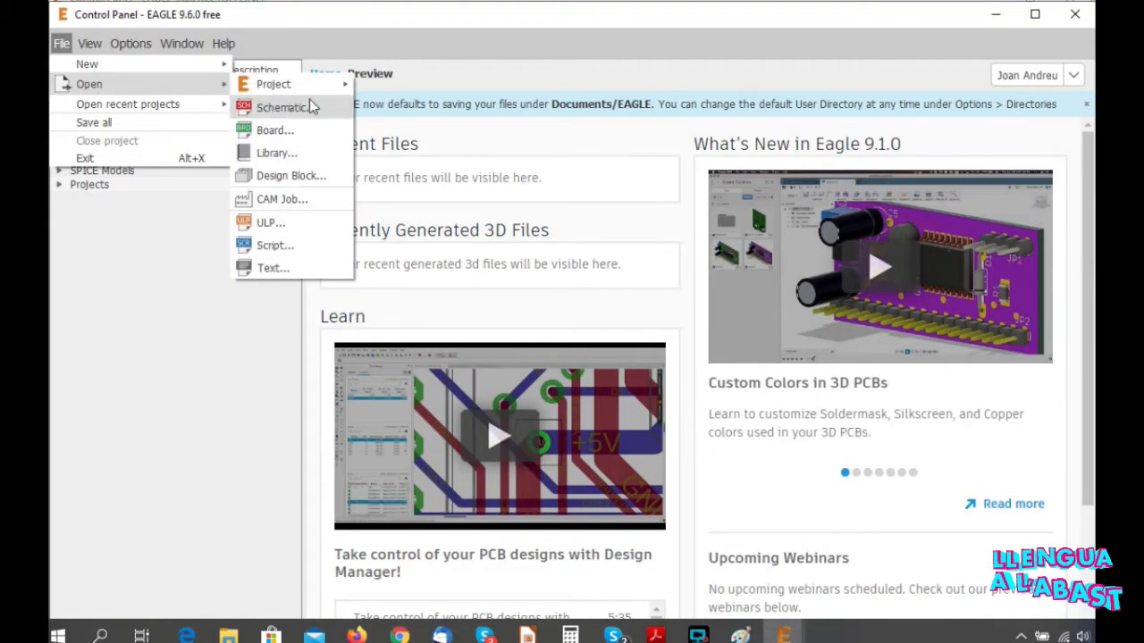
left_click(272, 139)
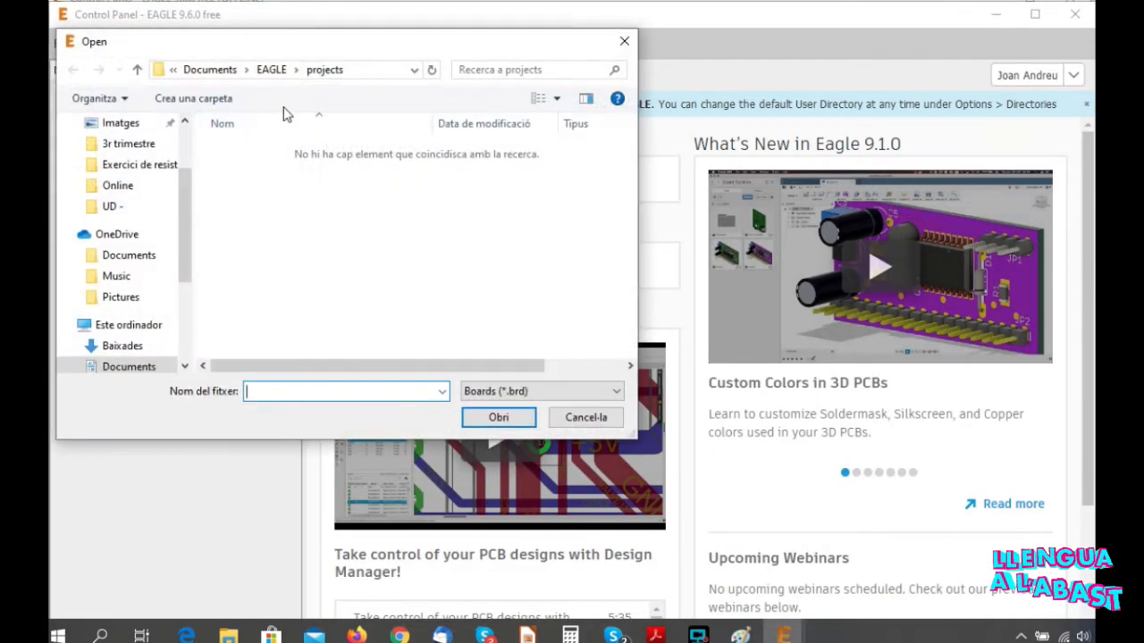
scroll(109, 180, "up", 3)
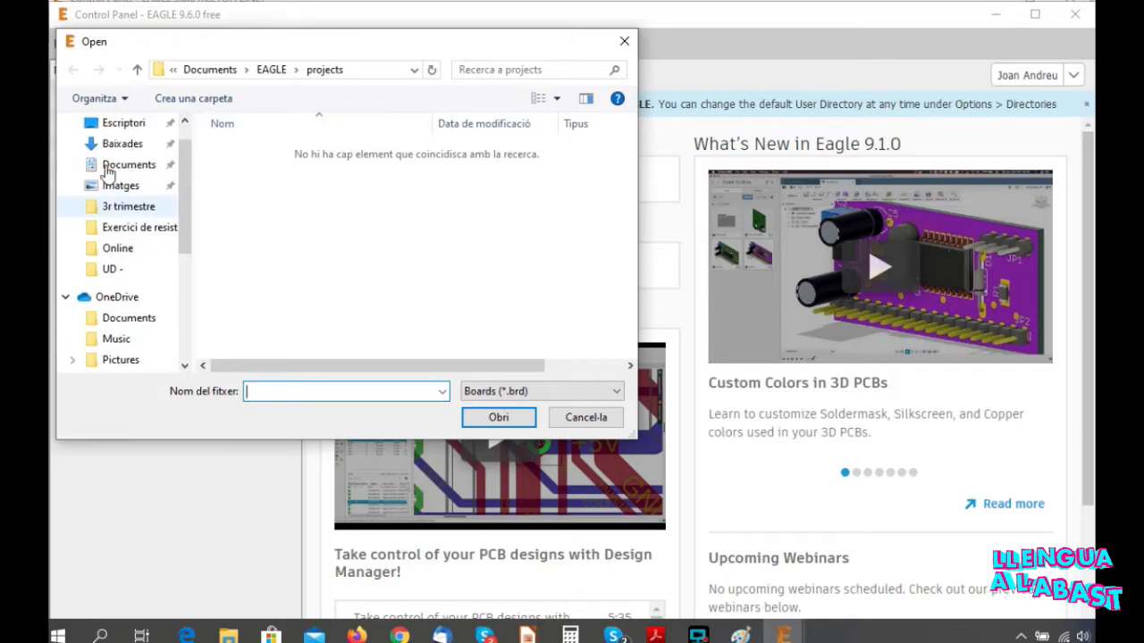
left_click(108, 180)
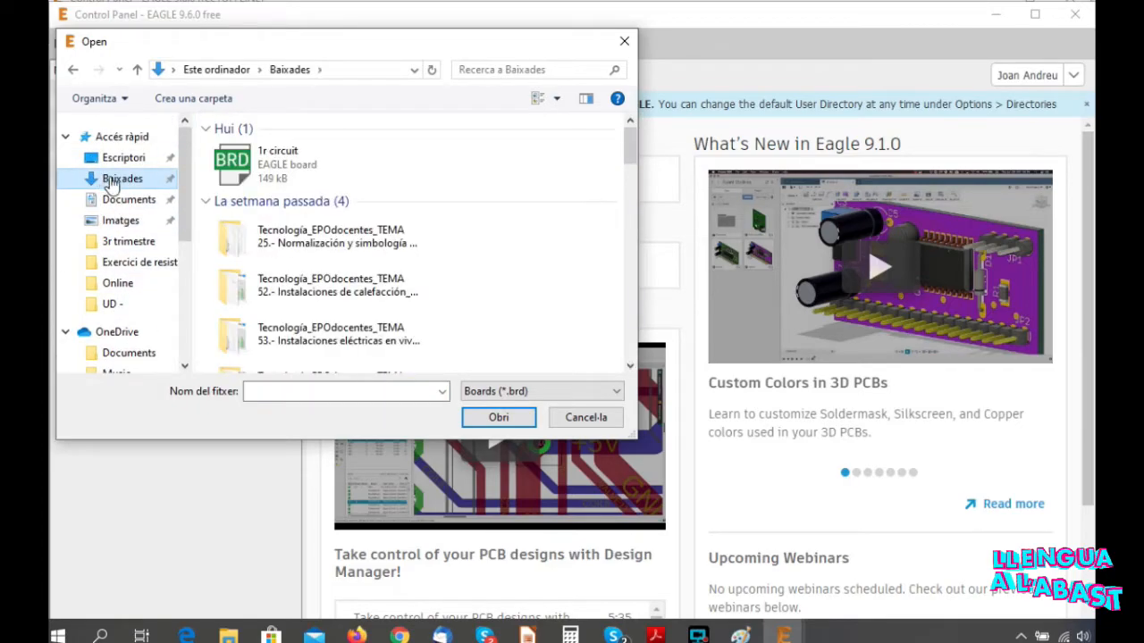
left_click(313, 185)
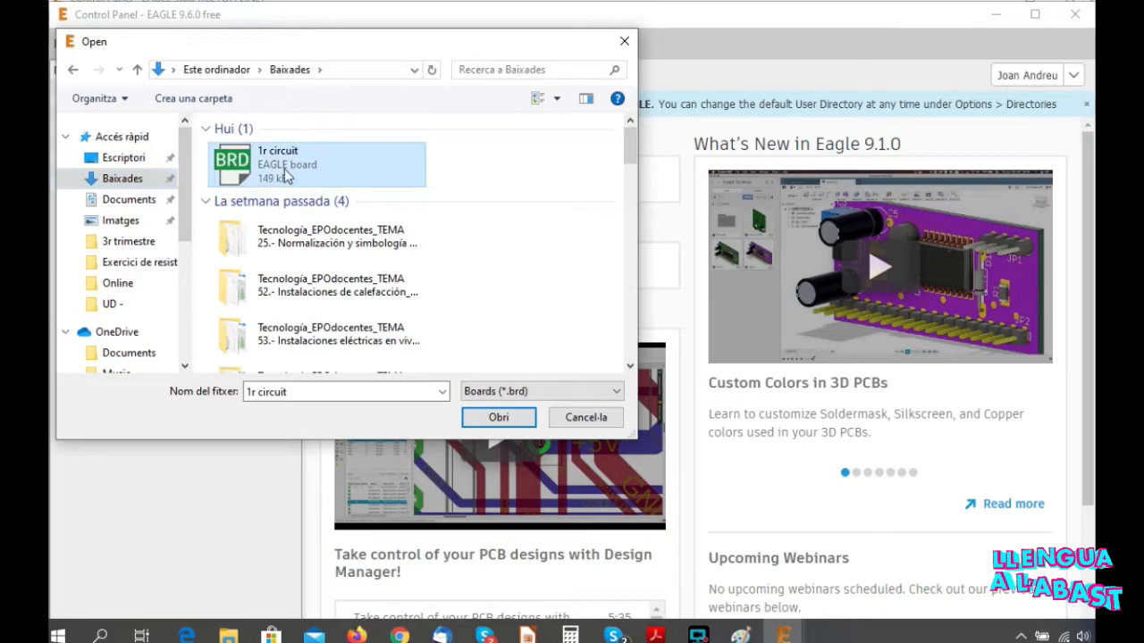
left_click(494, 418)
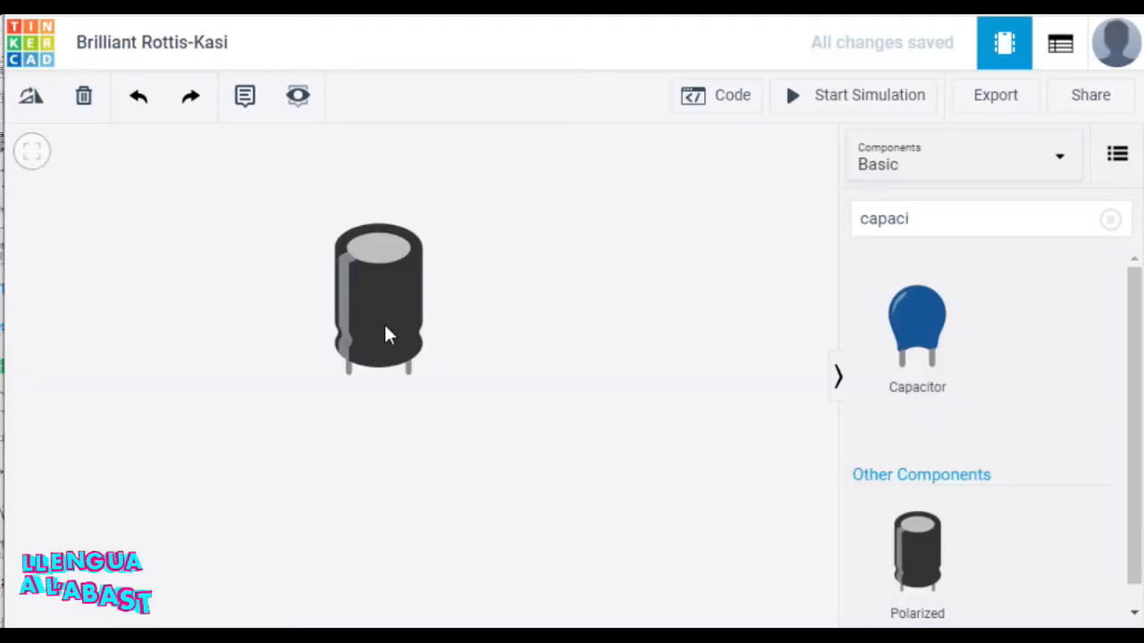
- Examine the unit options for the polarized capacitor's capacitance and voltage rating in Tinkercad, keeping the capacitance in µF
left_click(585, 373)
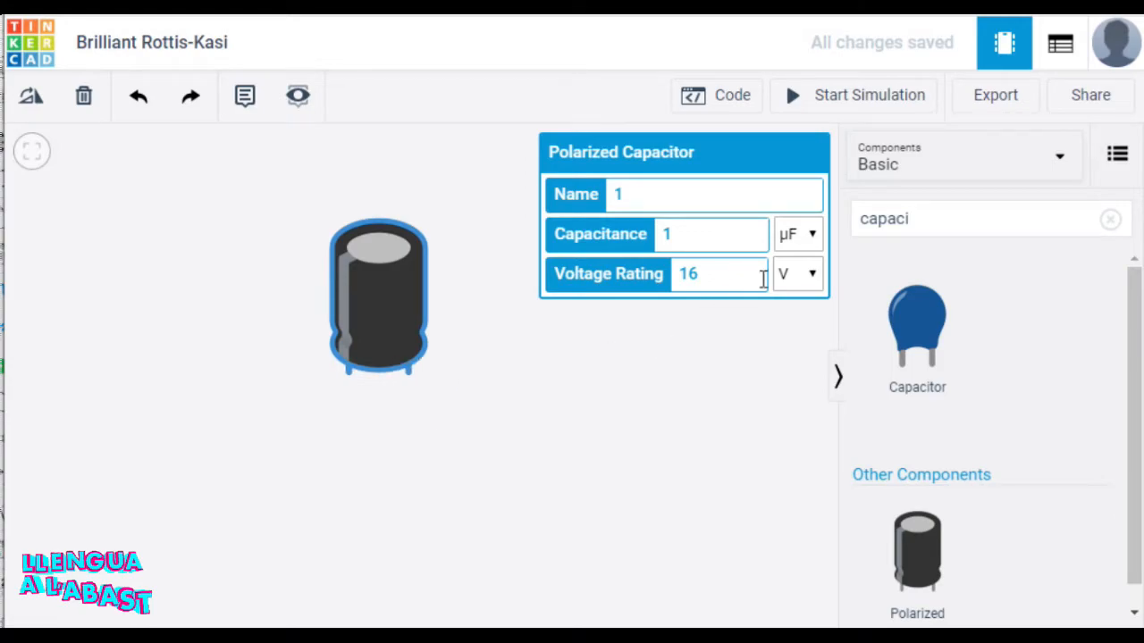
left_click(791, 243)
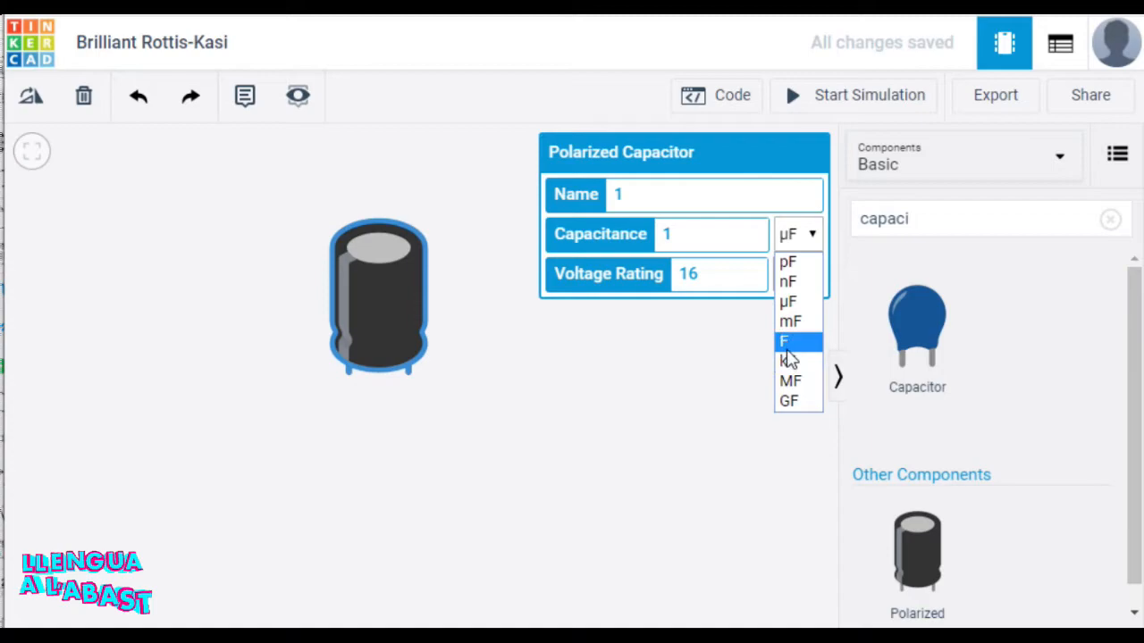
left_click(786, 303)
left_click(798, 274)
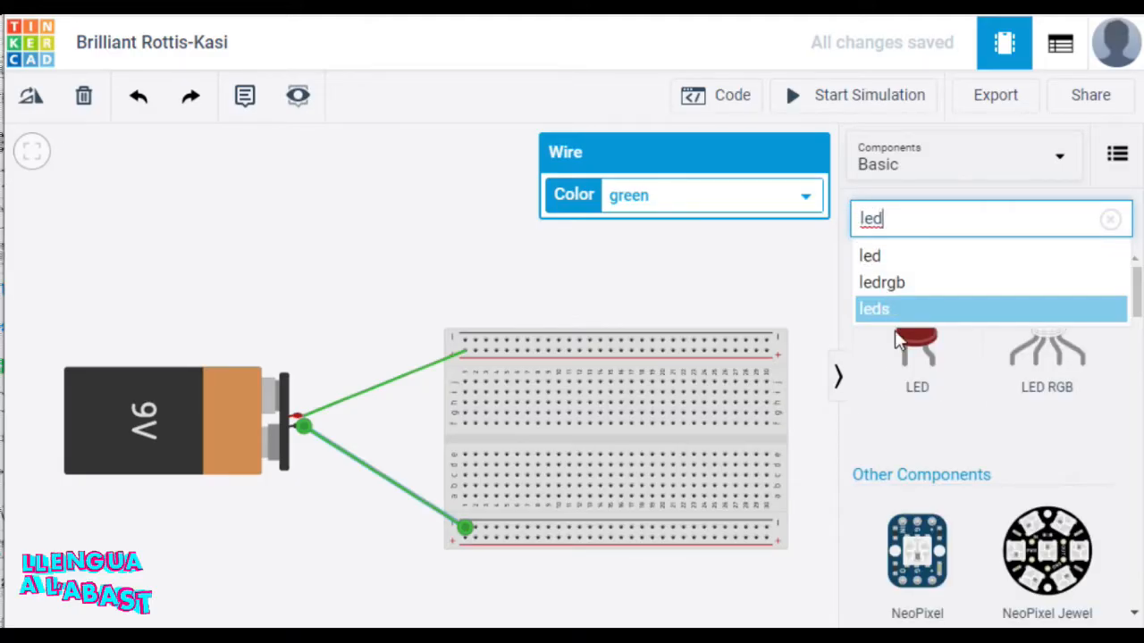
- Place an LED on the small breadboard
left_click_drag(917, 340, 556, 403)
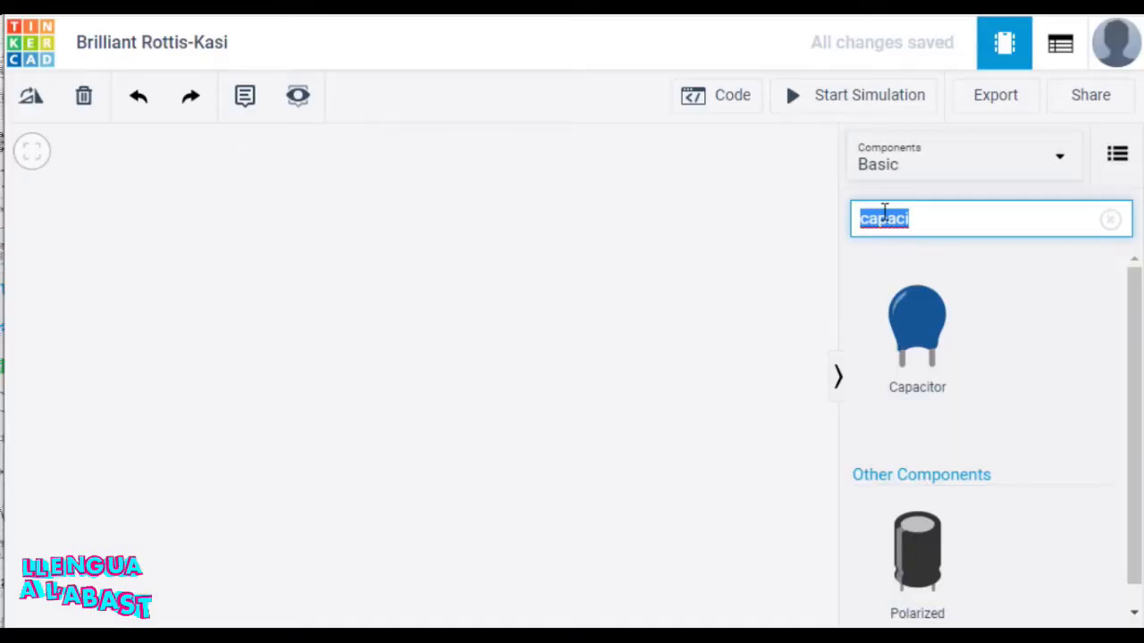
- Search the components for "bread" and place a Breadboard Small on the empty workplane
type("bread")
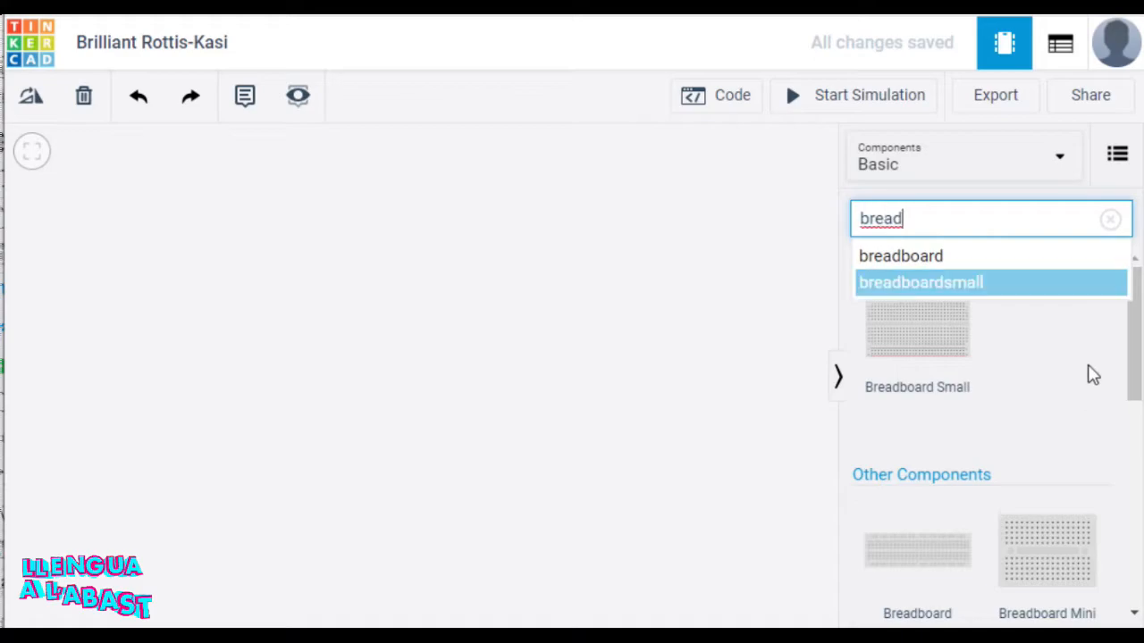
left_click(509, 320)
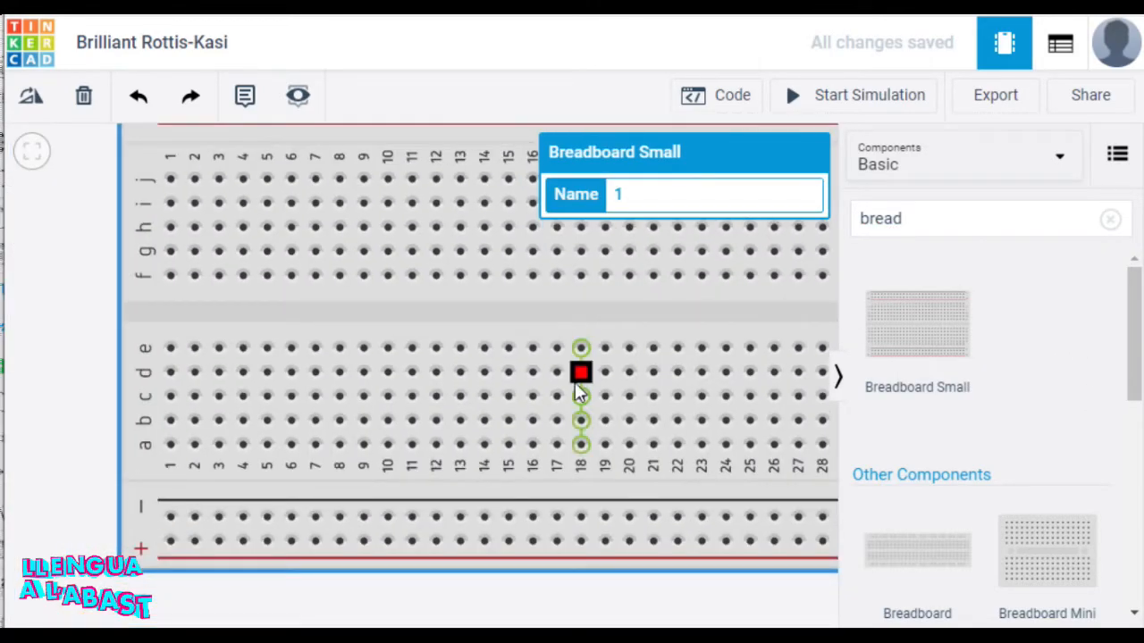
- Search the components for "batt", place a 9V Battery beside the small breadboard and rotate it 180° so its terminals face the breadboard
scroll(576, 375, "down", 2)
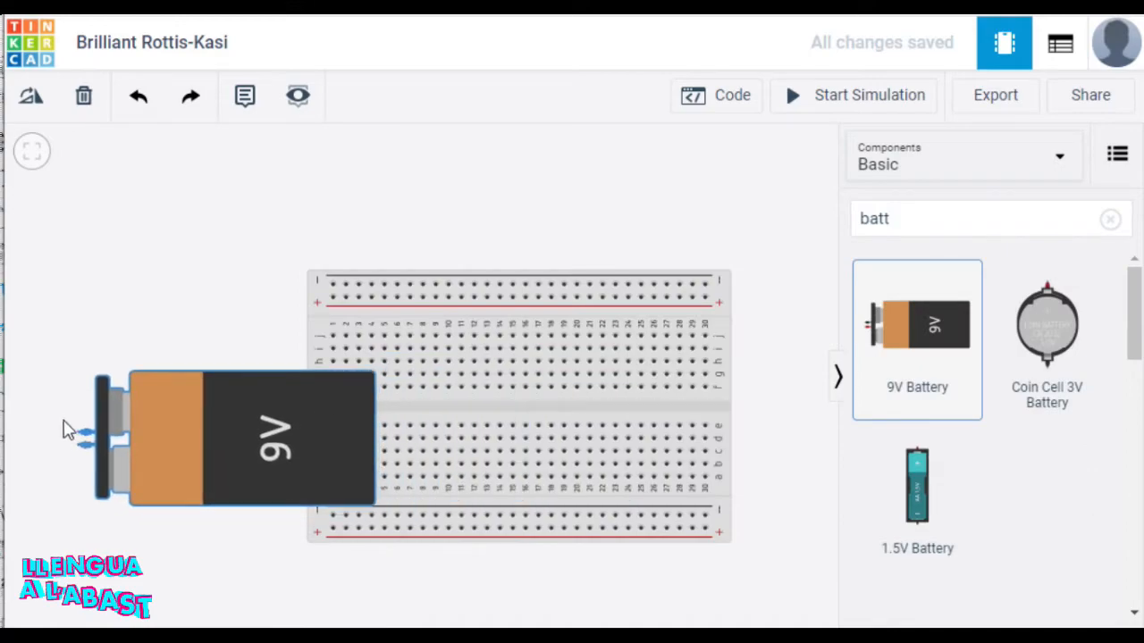
left_click_drag(63, 429, 62, 424)
left_click(60, 420)
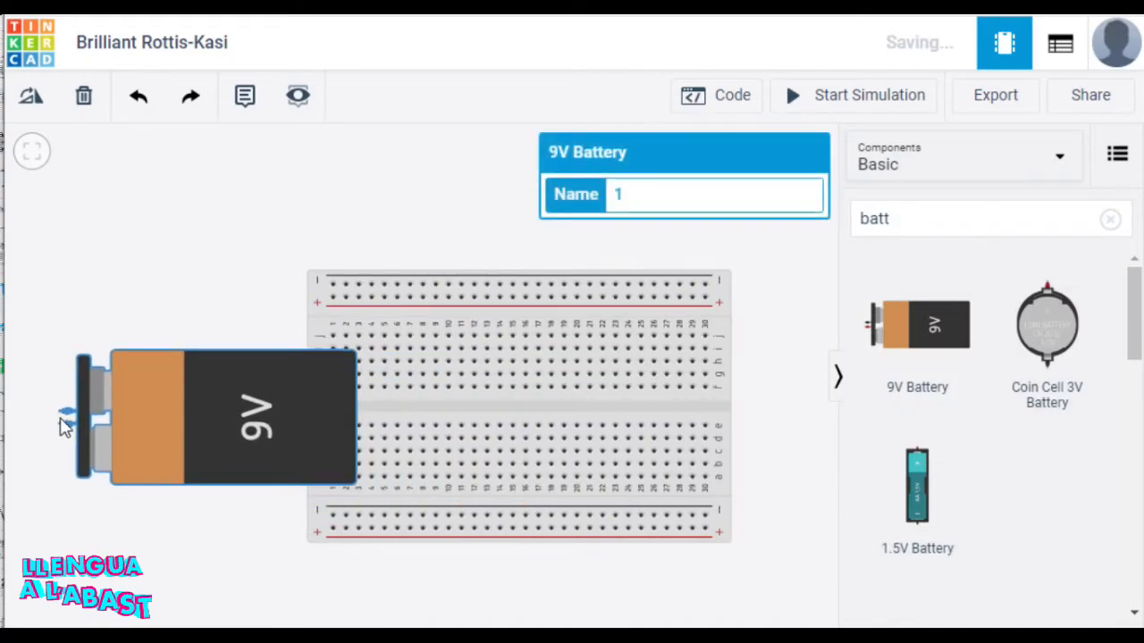
key("r")
key("r")
key("r")
left_click_drag(71, 513, 88, 484)
key("r")
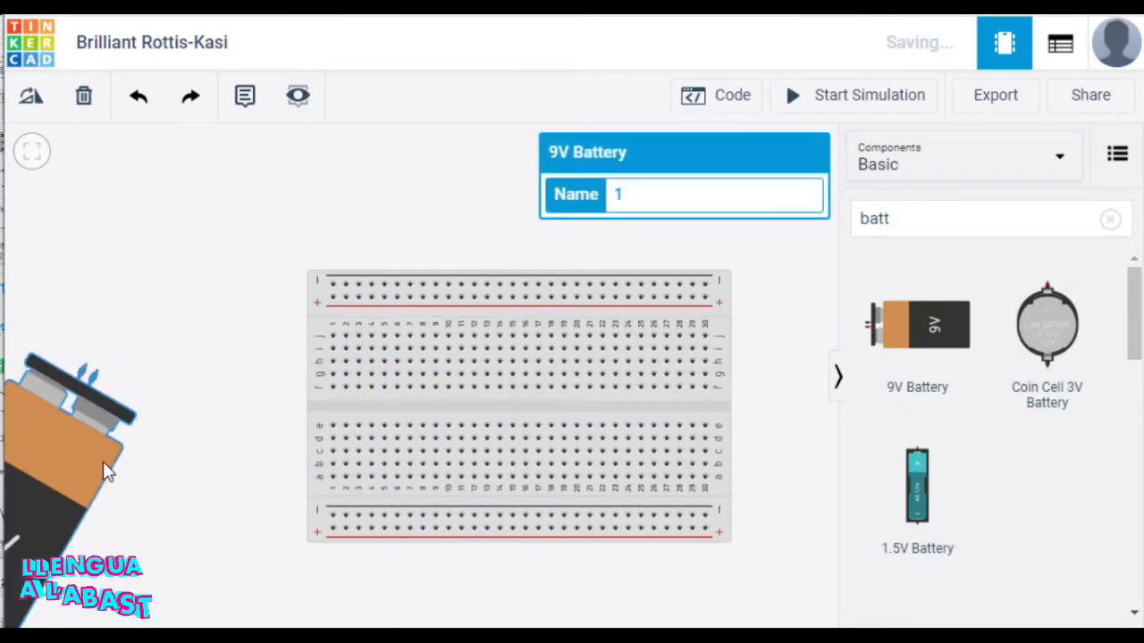
- Reposition the small breadboard and the 9V battery side by side with a gap between them for wiring
scroll(314, 523, "down", 2)
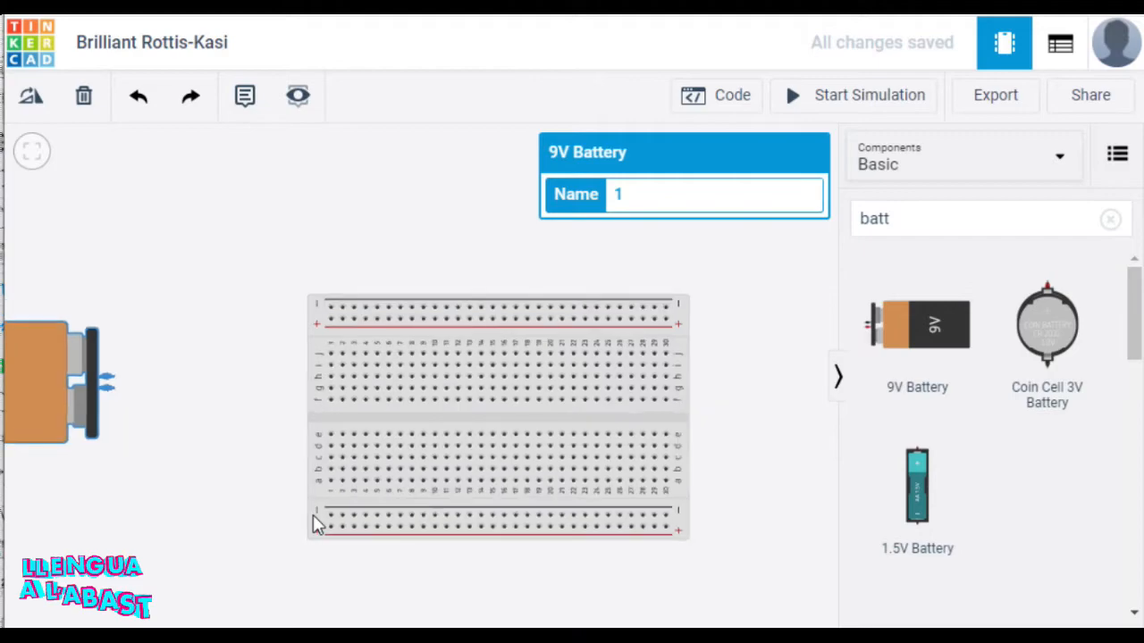
left_click_drag(378, 452, 560, 444)
left_click_drag(63, 418, 230, 449)
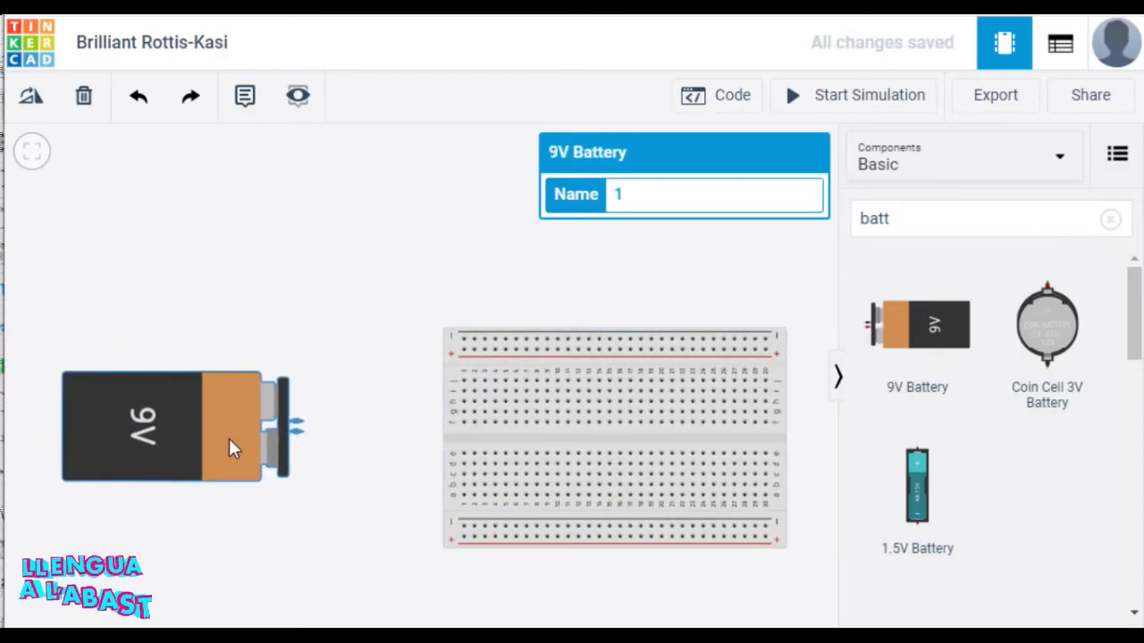
- Wire the battery's positive terminal to the breadboard's upper positive rail and its negative terminal to the lower negative rail
left_click(295, 416)
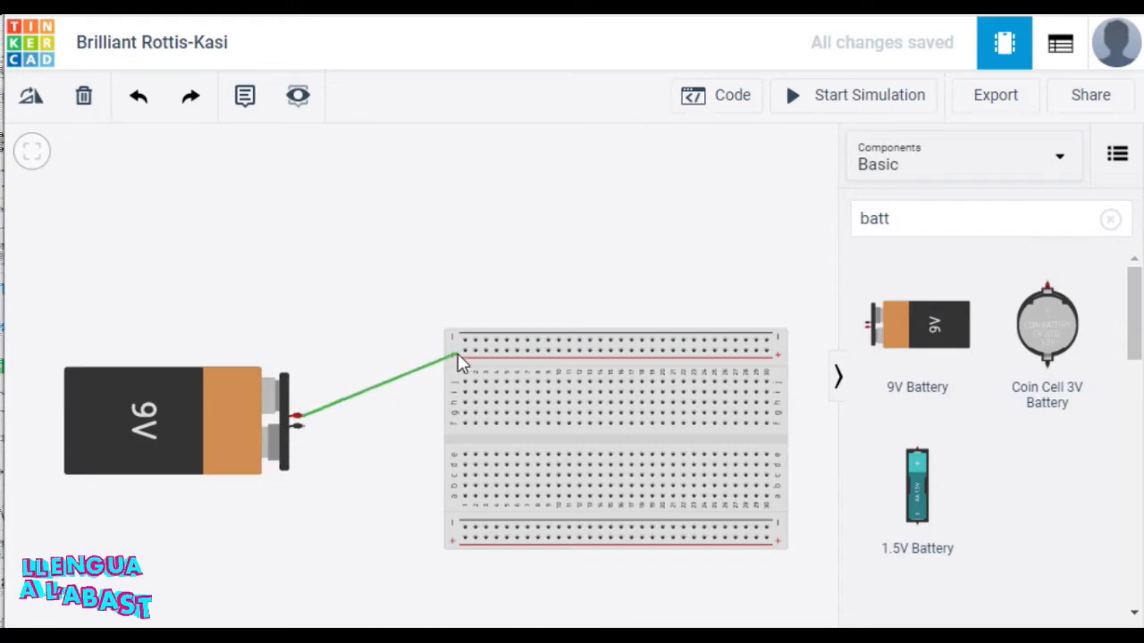
left_click(463, 351)
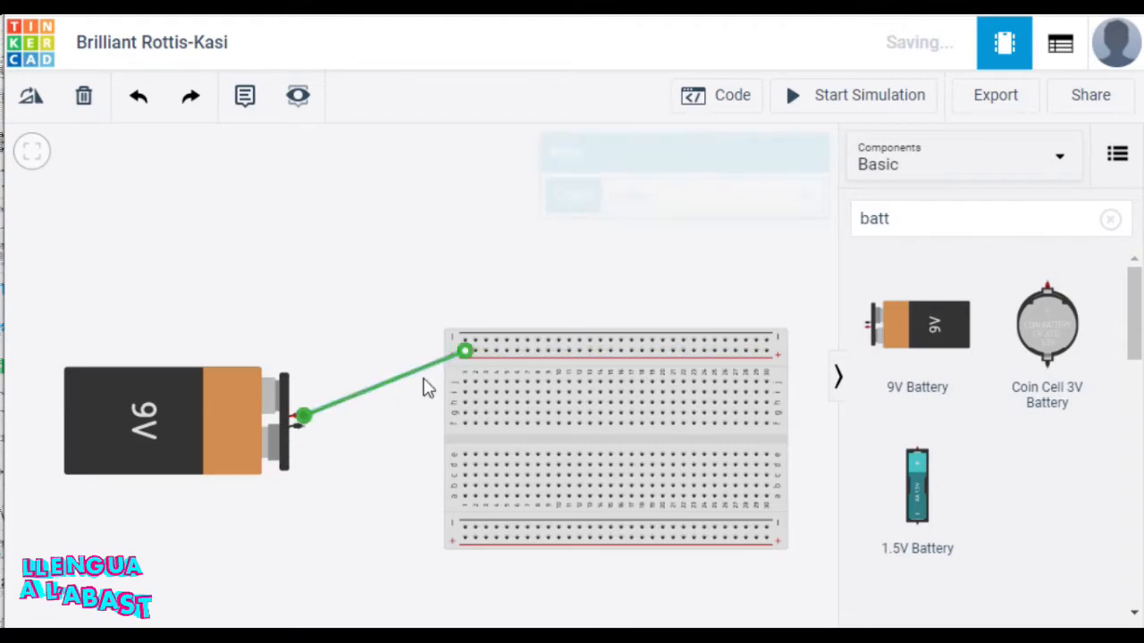
left_click(300, 428)
left_click(465, 528)
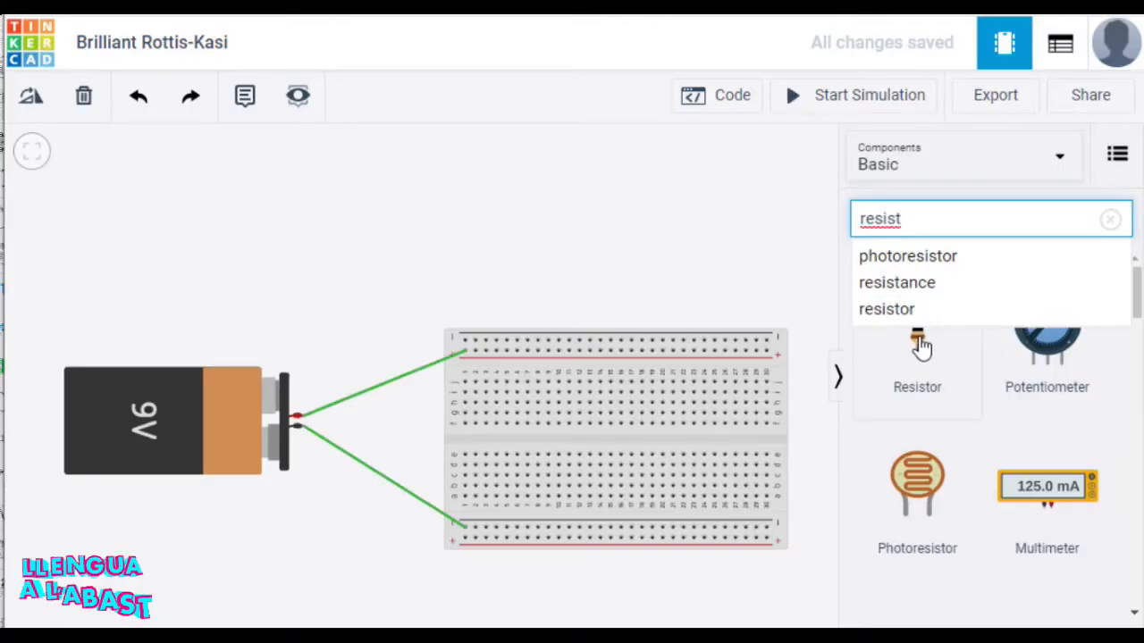
- Search for "resist", place a resistor from the upper positive rail to column 6, bridge the centre gap there and begin wiring at the lower negative rail
left_click_drag(919, 345, 517, 456)
left_click(518, 531)
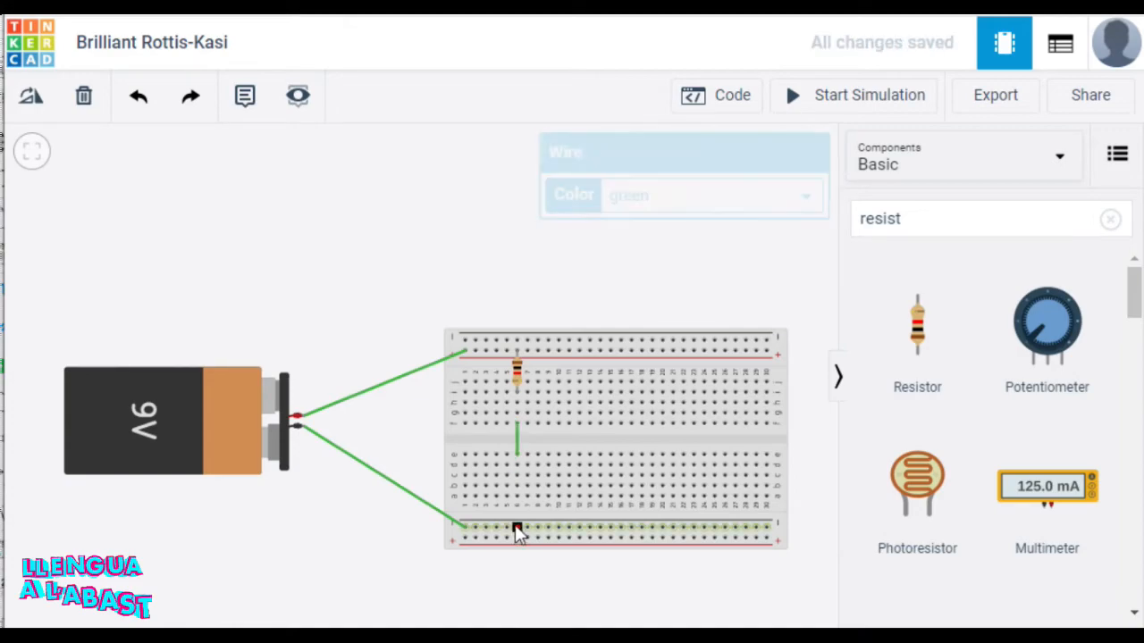